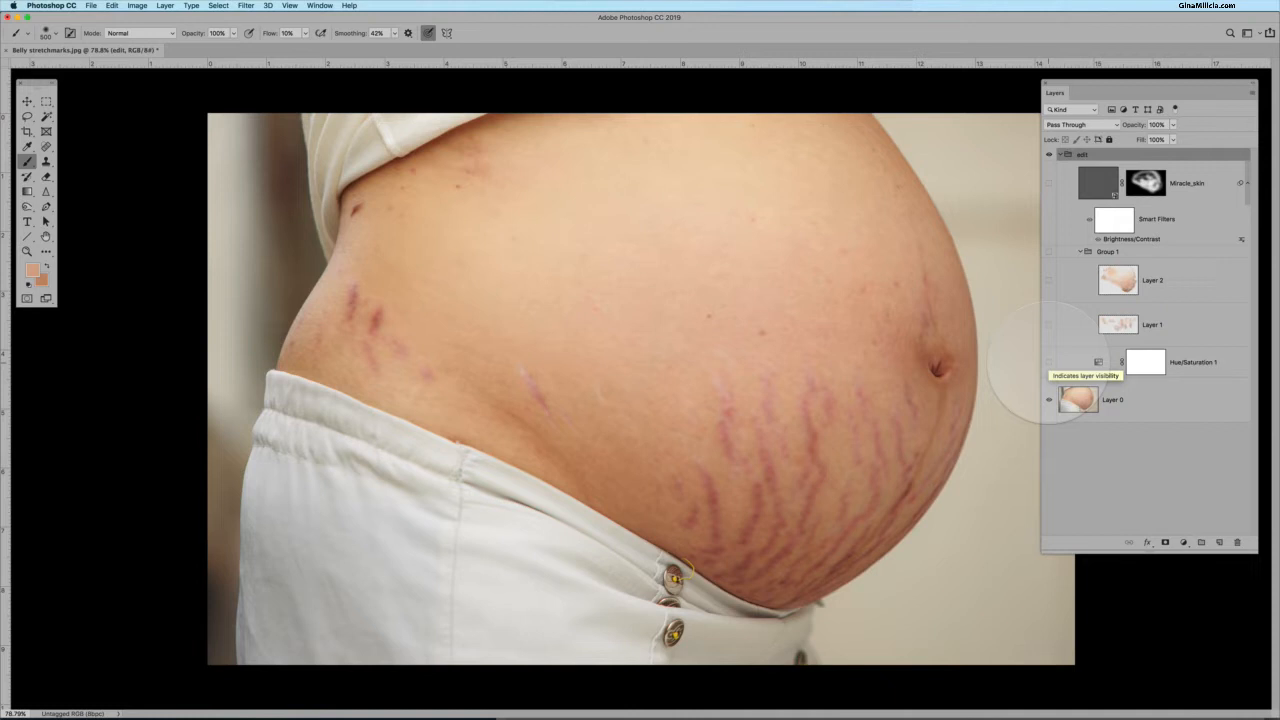
Toggle the visibility of the retouching layers and Layer 0 to compare the edited and original skin.
left_click(1048, 362)
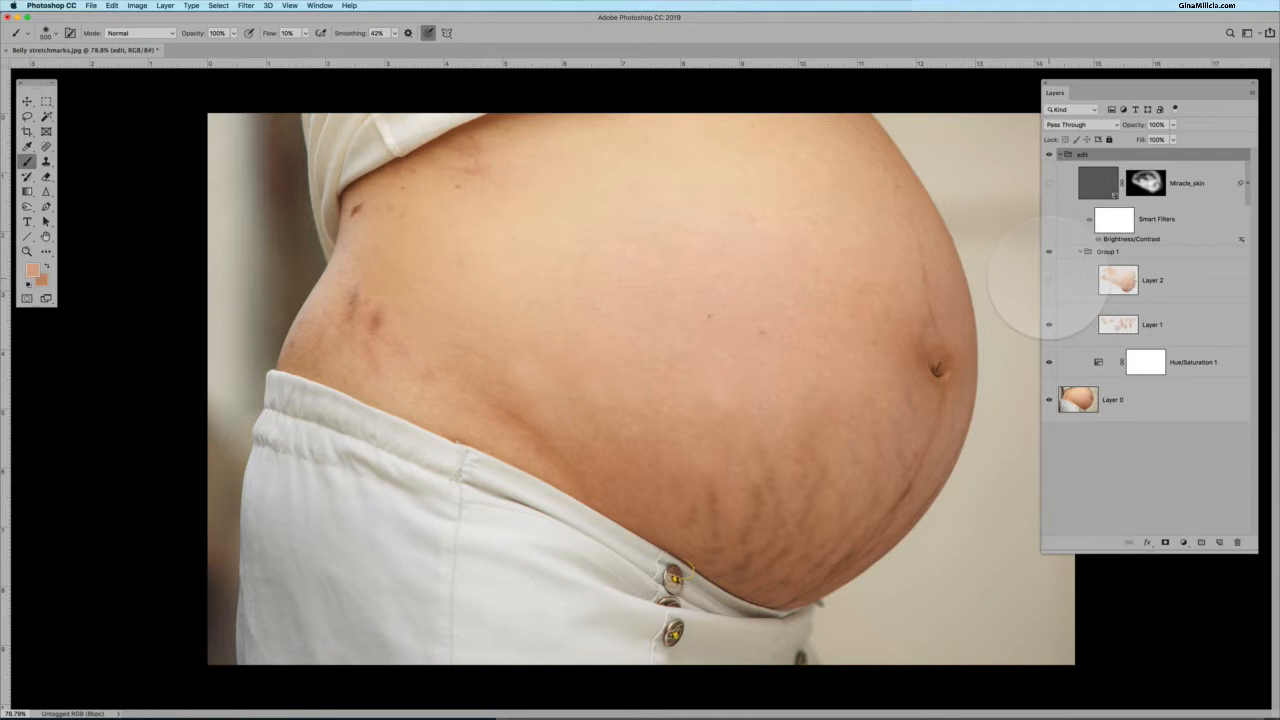
left_click(1049, 280)
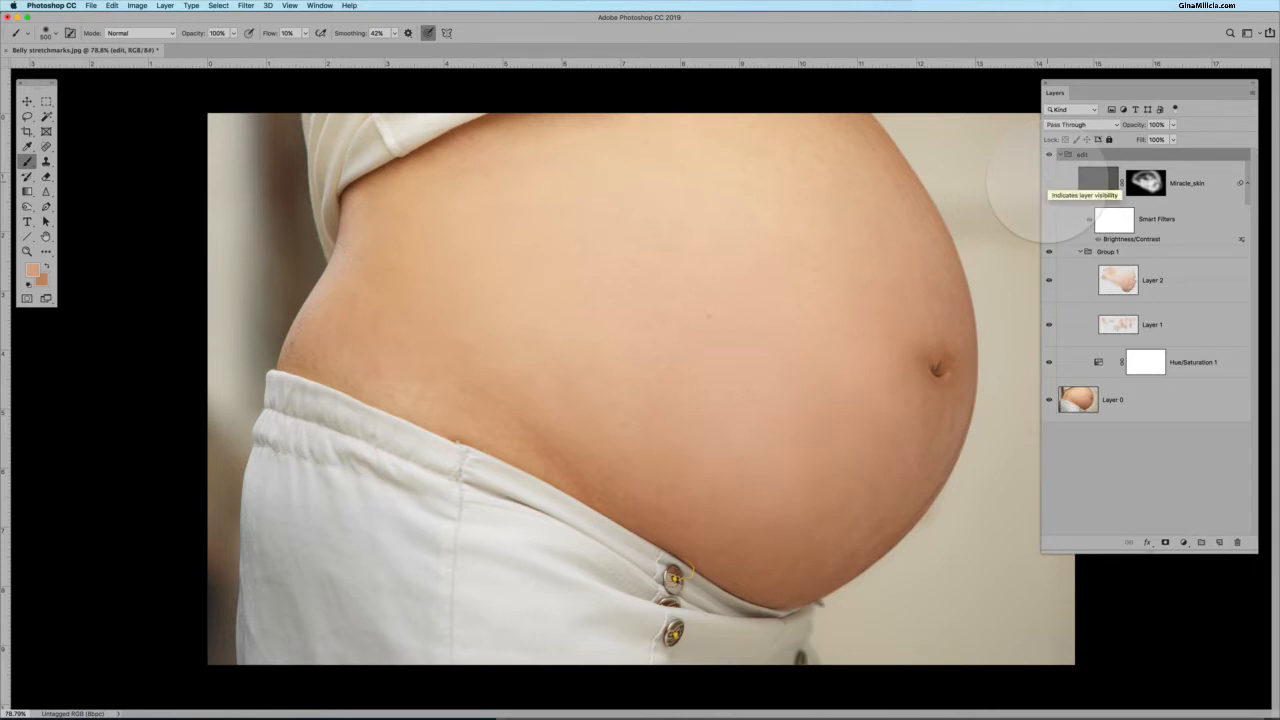
left_click(1049, 183)
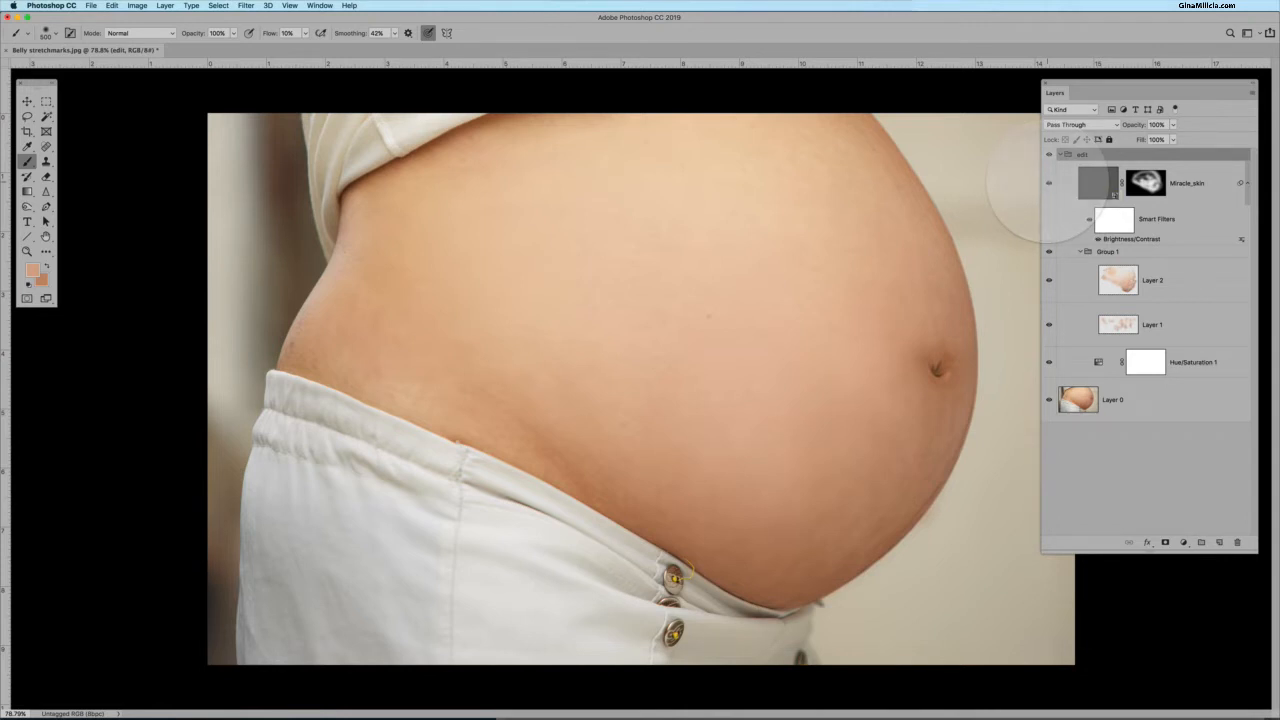
left_click(1049, 399, "alt")
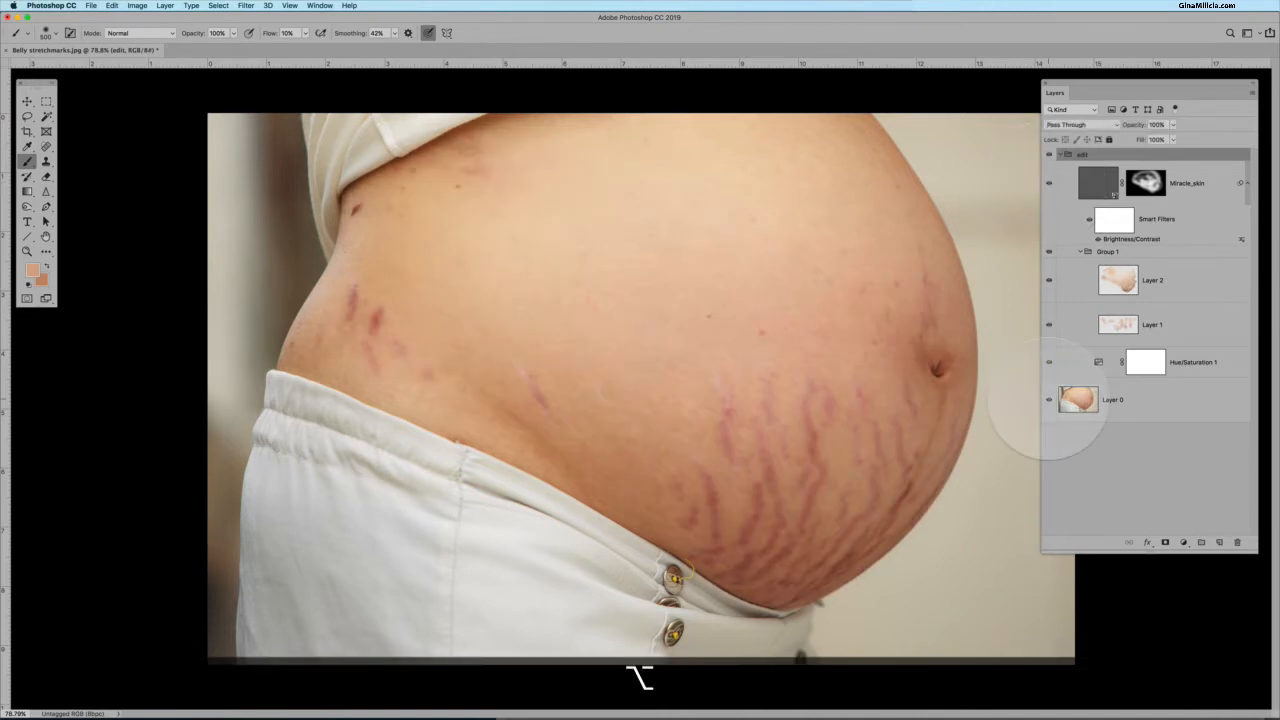
left_click(1049, 399, "alt")
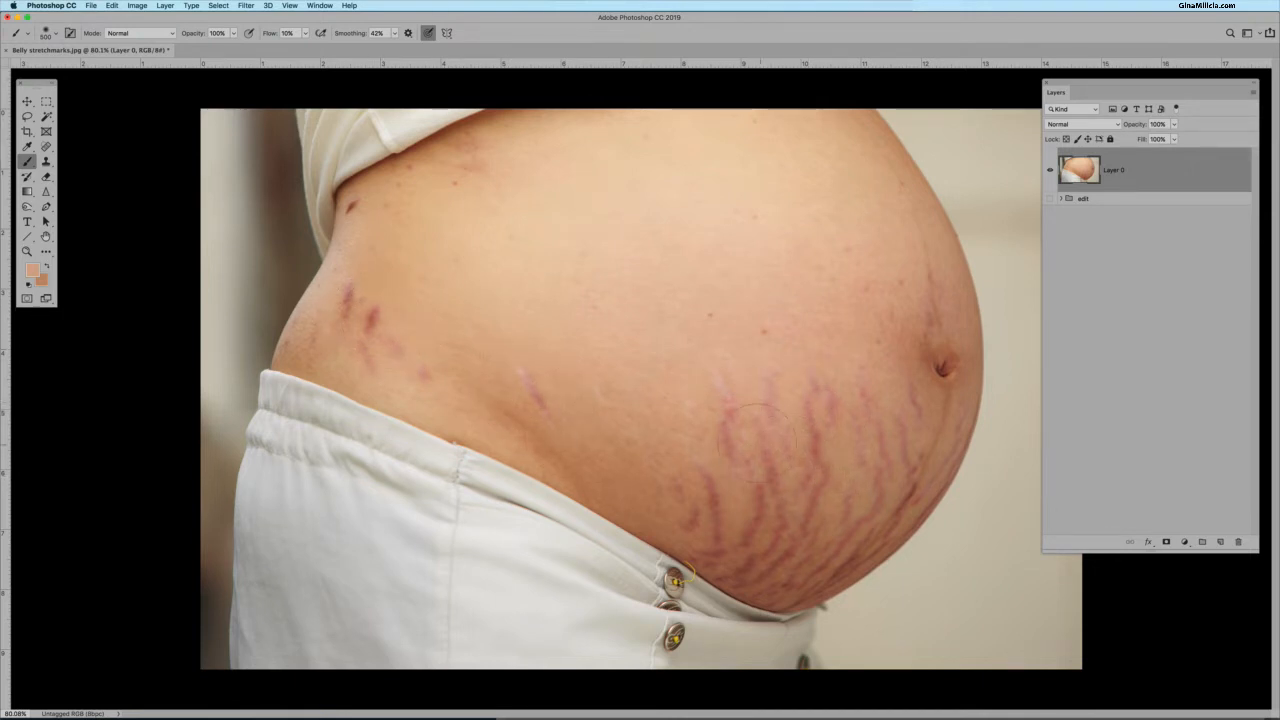
Add a Hue/Saturation adjustment layer above Layer 0.
scroll(890, 440, "up", 3)
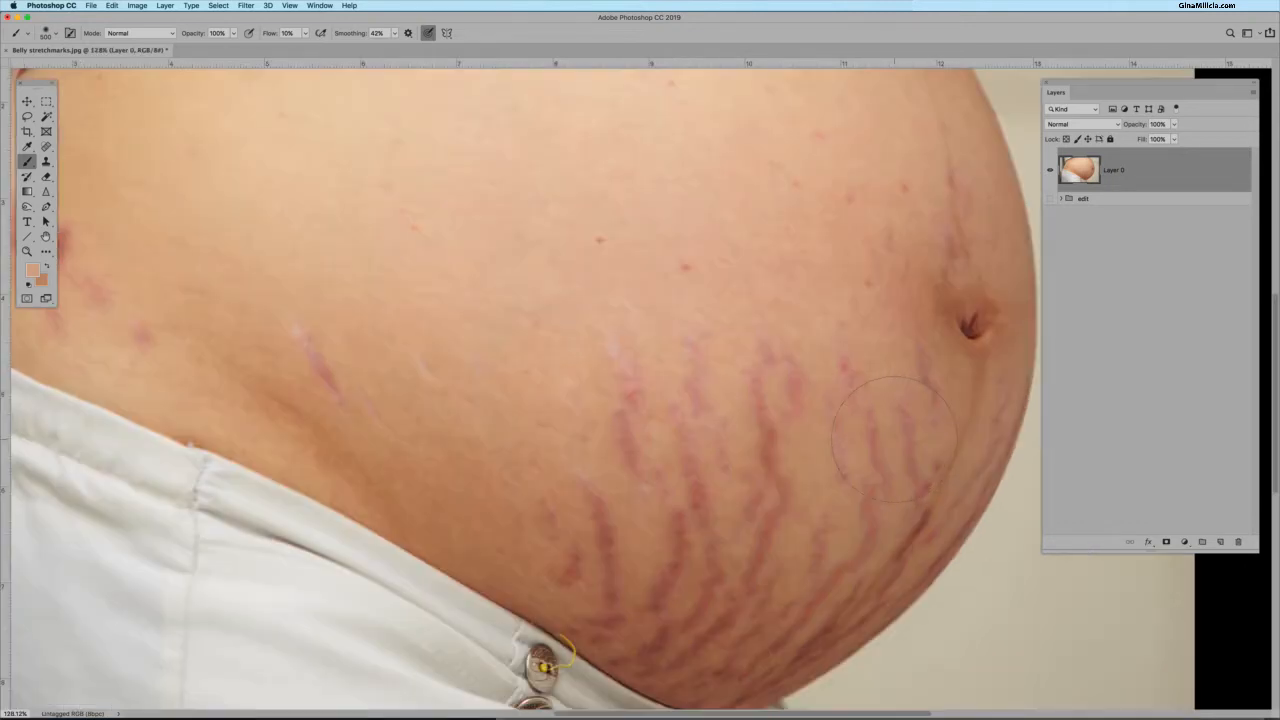
scroll(893, 437, "down", 3)
scroll(894, 438, "up", 3)
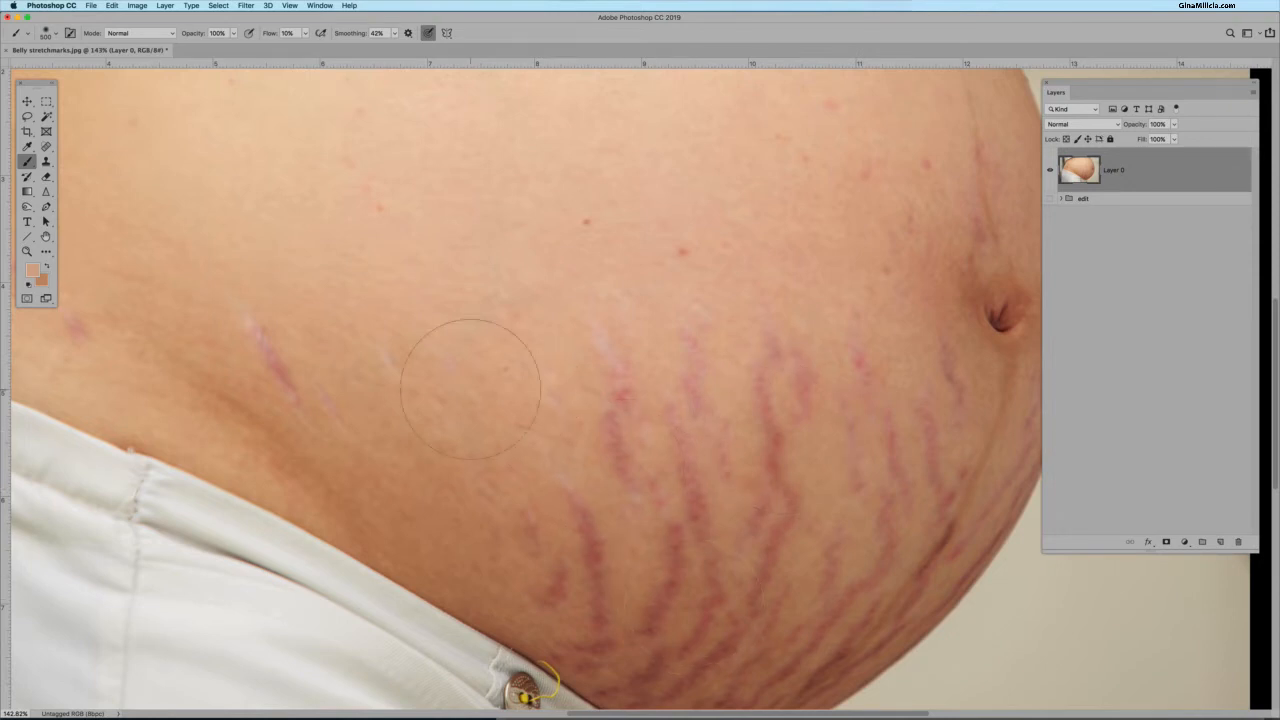
left_click_drag(470, 388, 571, 353)
left_click(1188, 546)
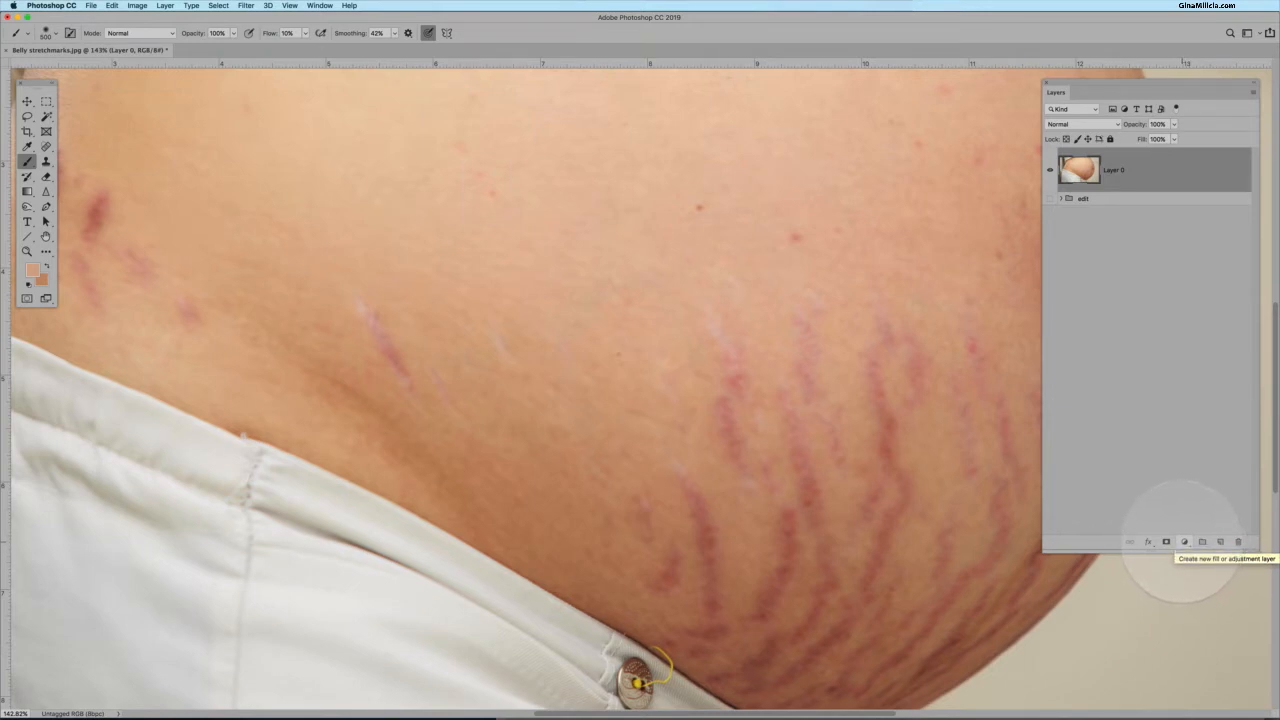
left_click(1184, 541)
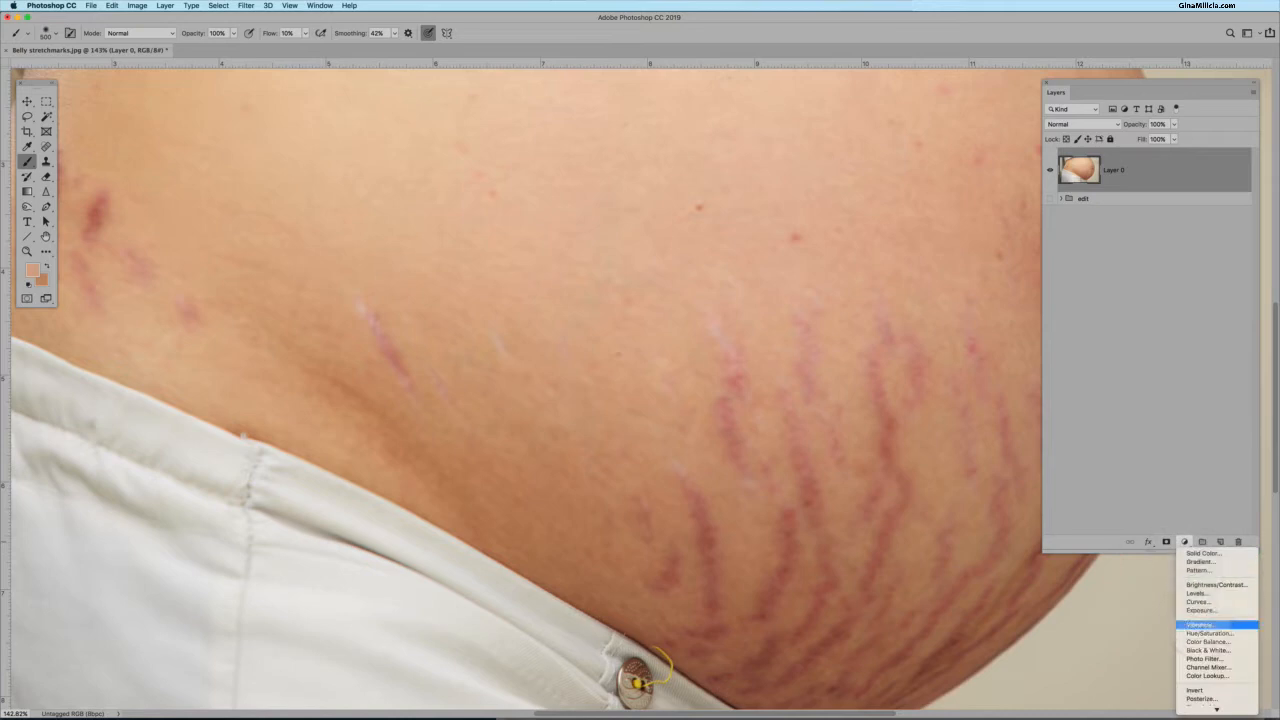
left_click(1208, 633)
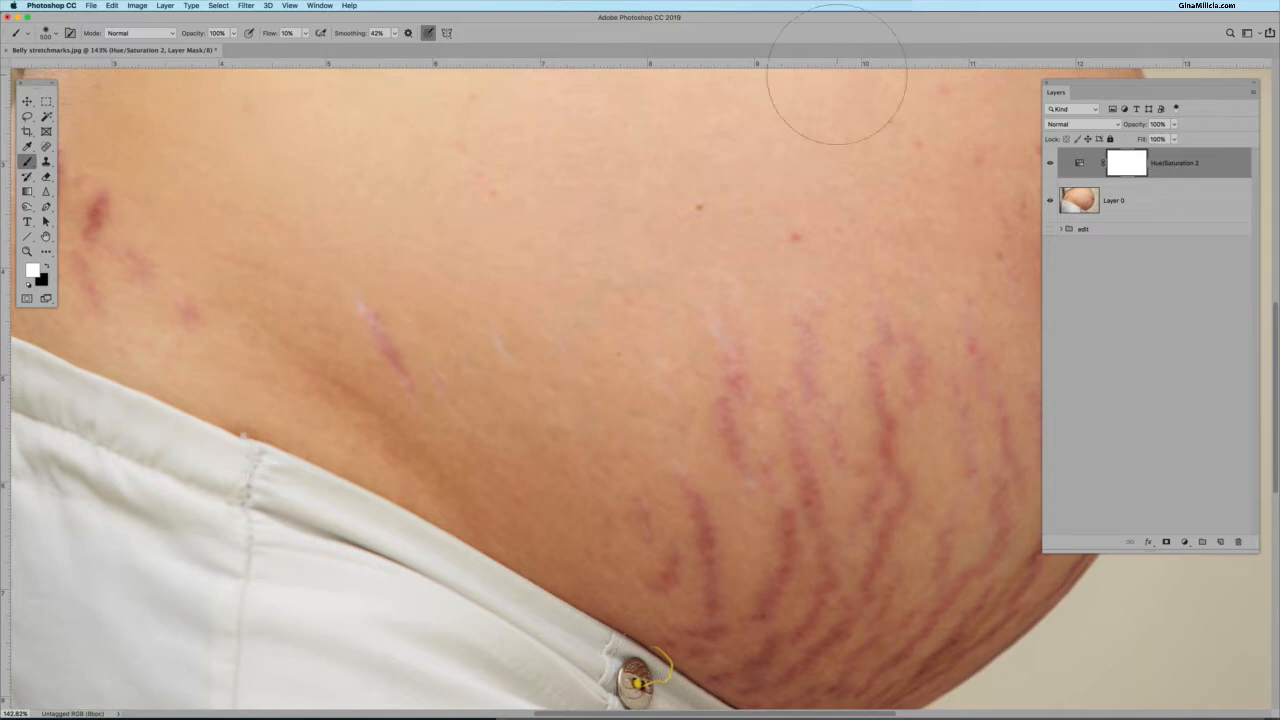
Open the Hue/Saturation adjustment's properties and dock the Properties panel beneath the Layers panel.
left_click(1079, 163)
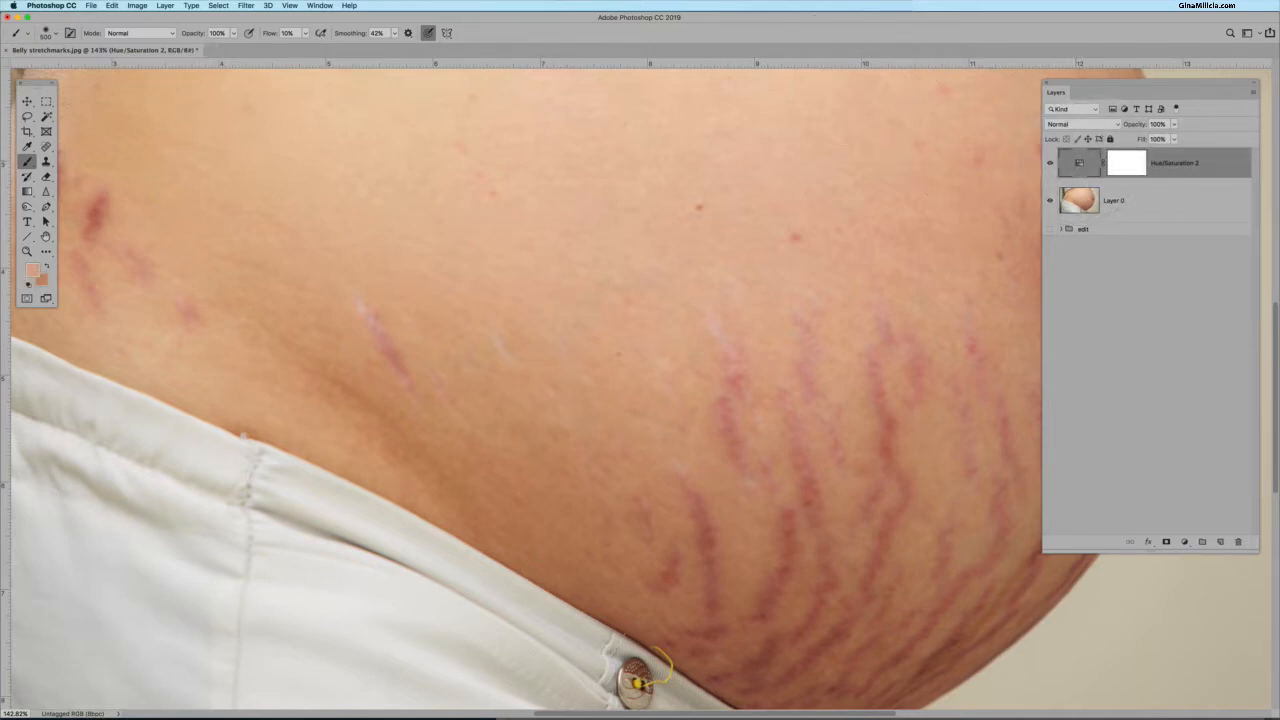
double_click(1079, 163)
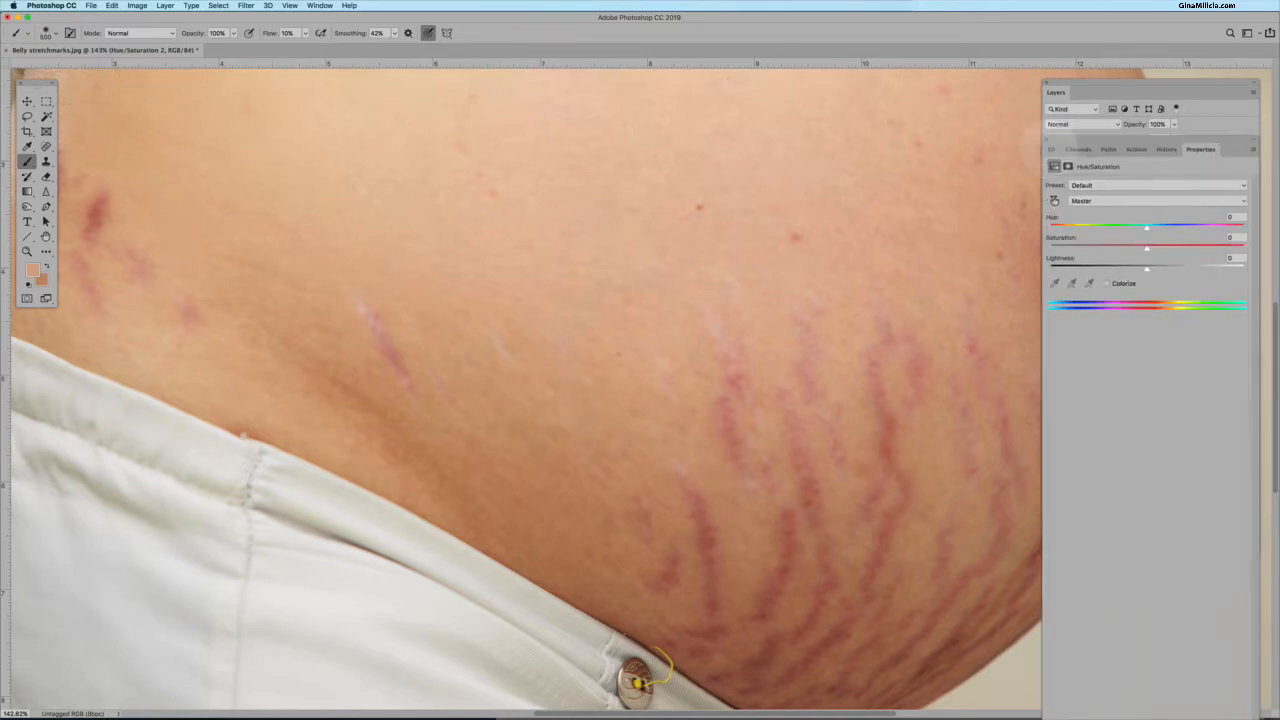
left_click_drag(1130, 137, 1129, 247)
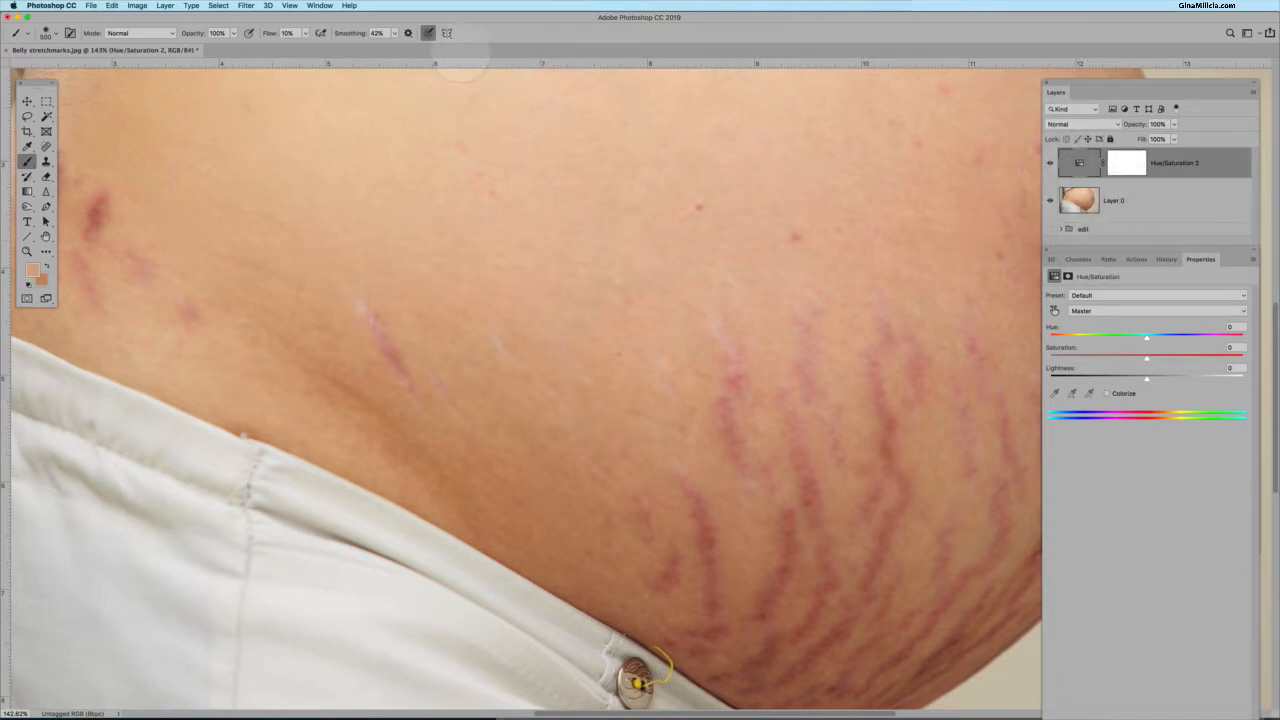
Close and reopen the Properties panel.
left_click(320, 6)
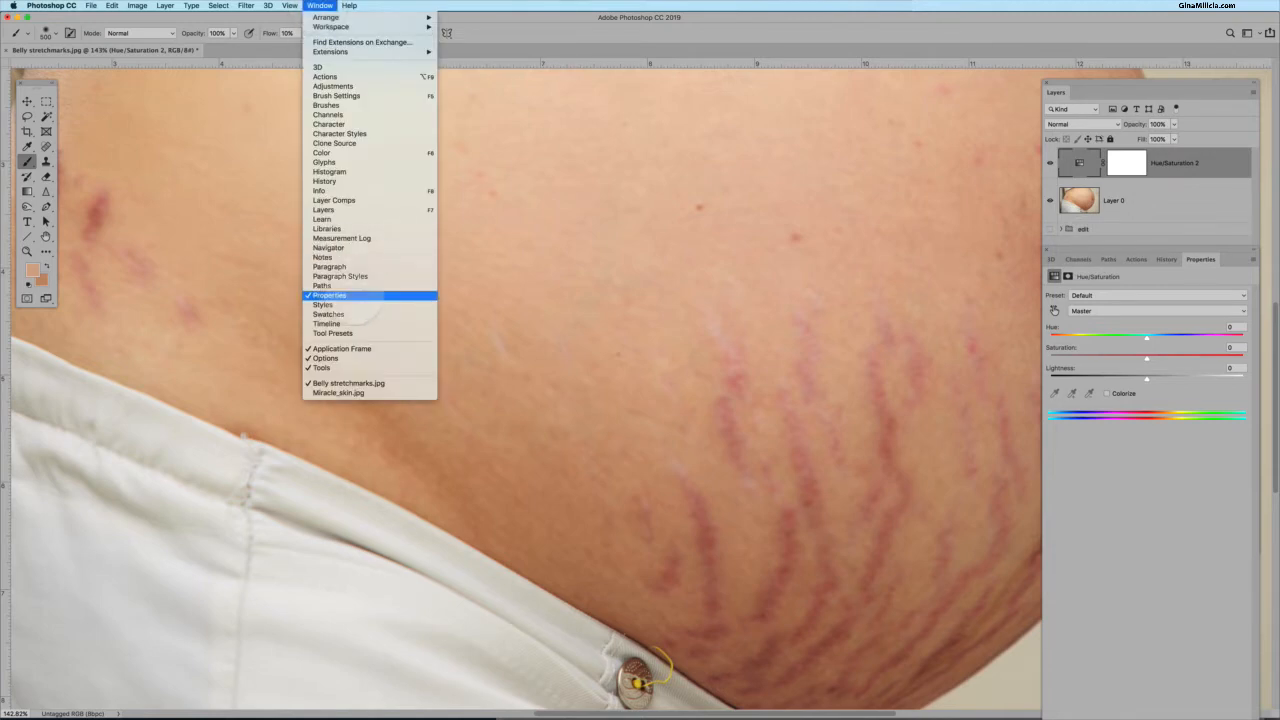
left_click(357, 296)
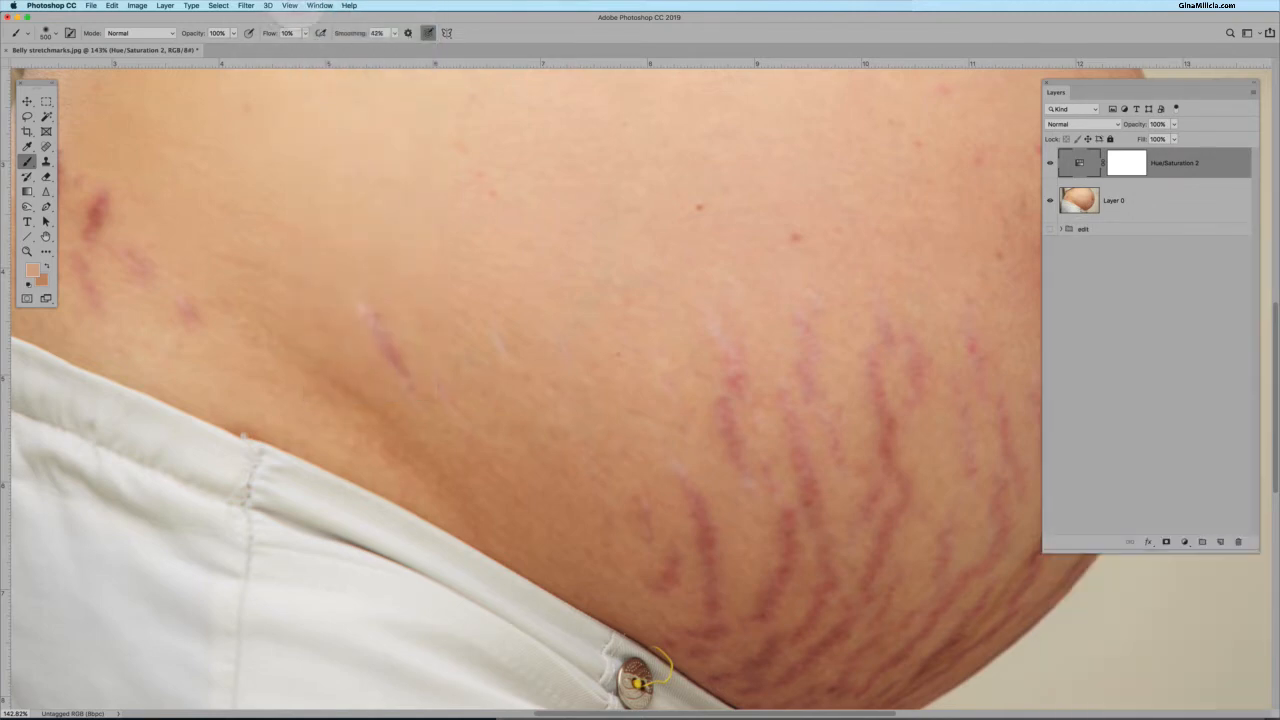
left_click(320, 6)
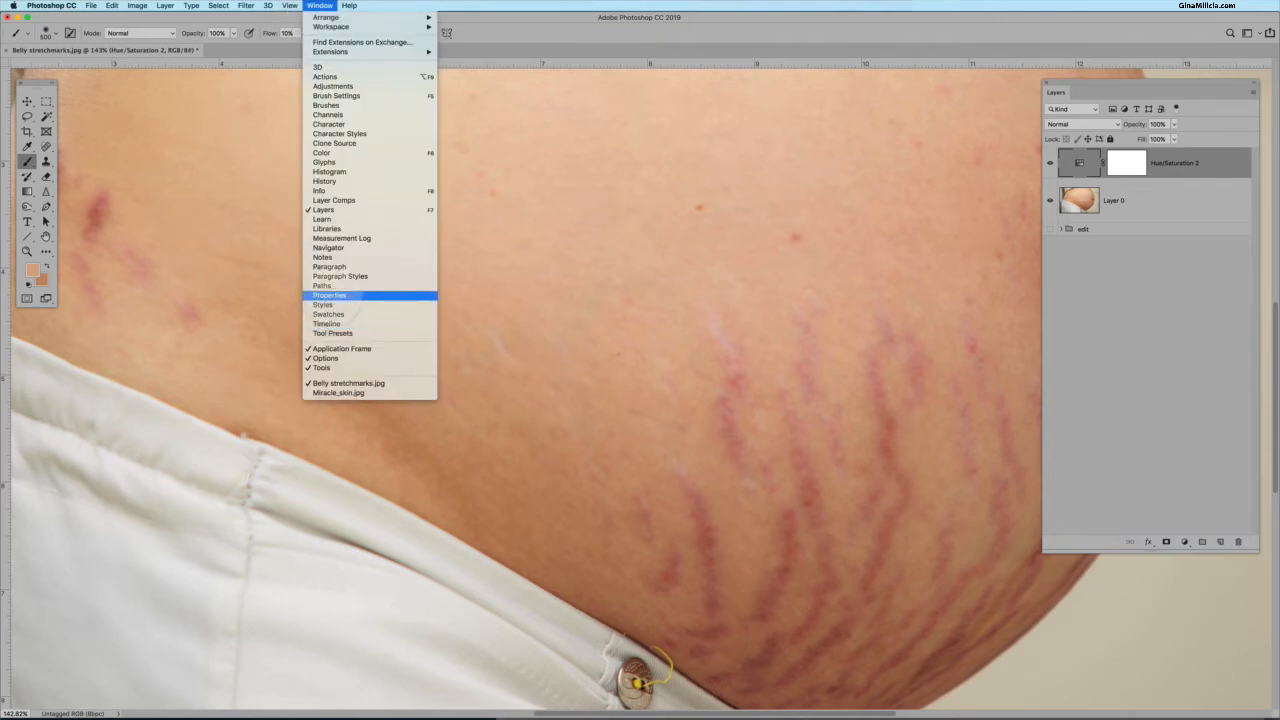
left_click(355, 292)
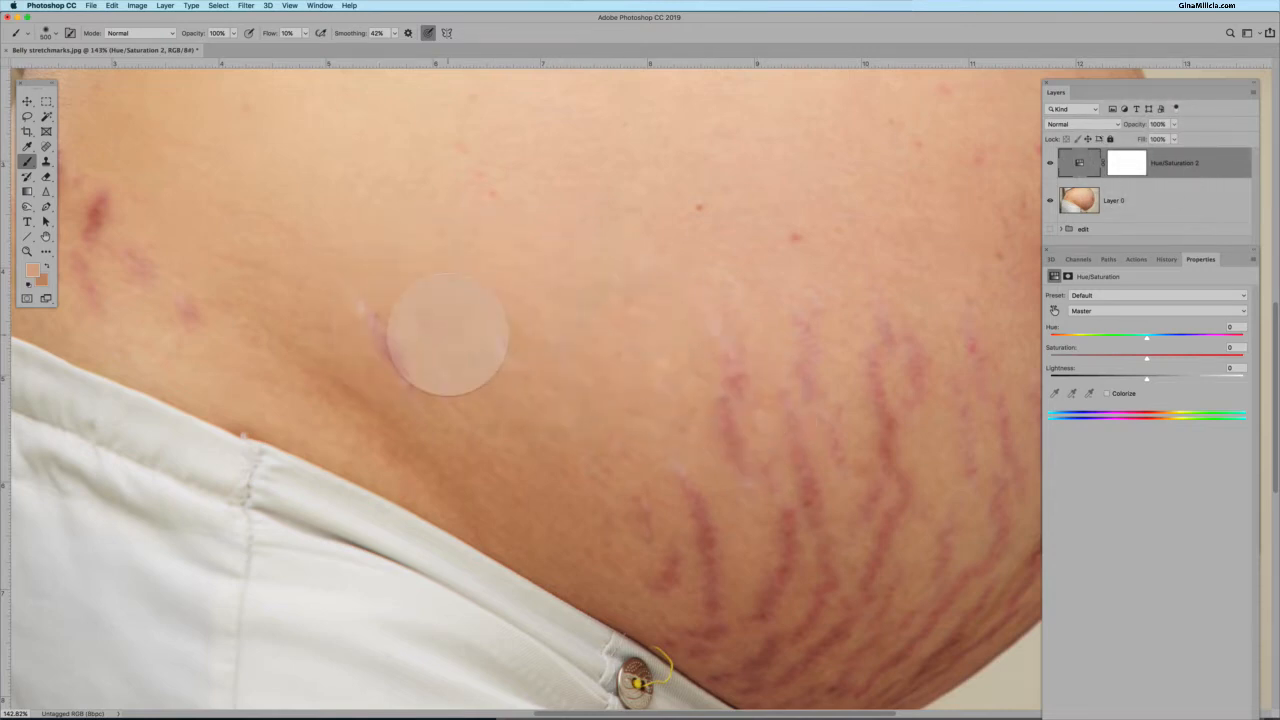
Set the Hue/Saturation adjustment to edit the Reds colour range, keeping the Default preset.
scroll(450, 336, "down", 8)
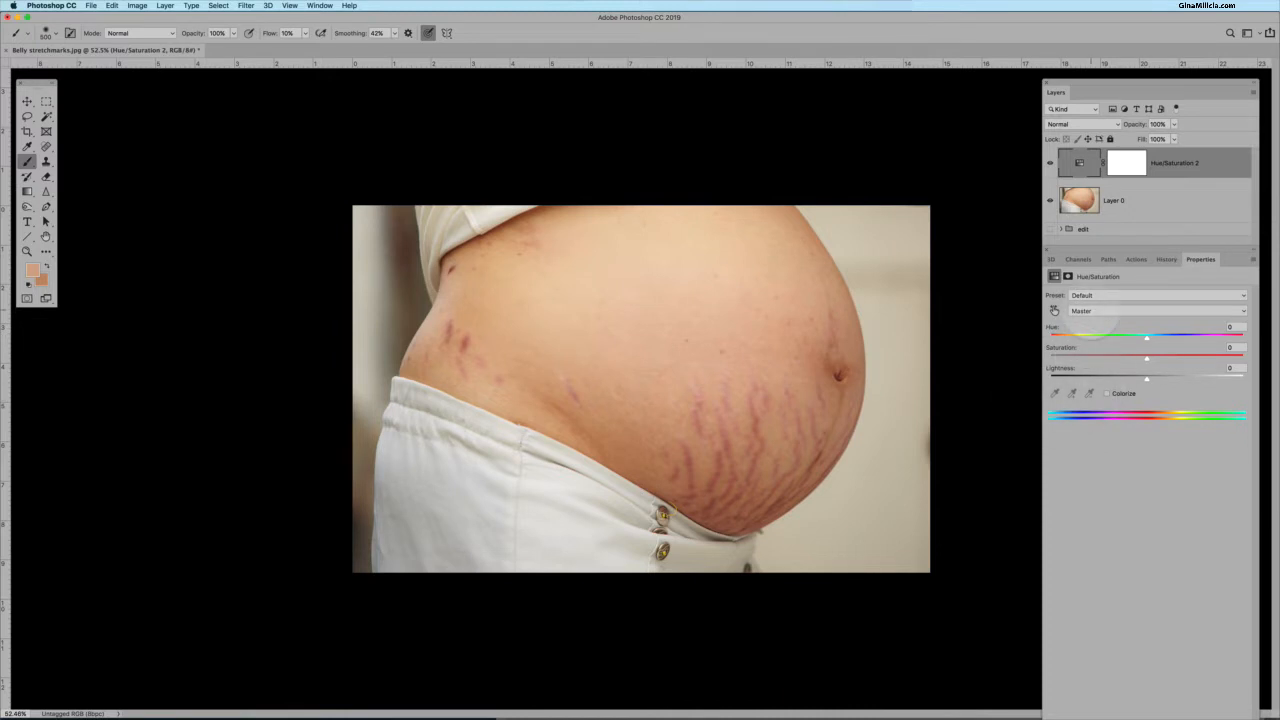
left_click(1100, 295)
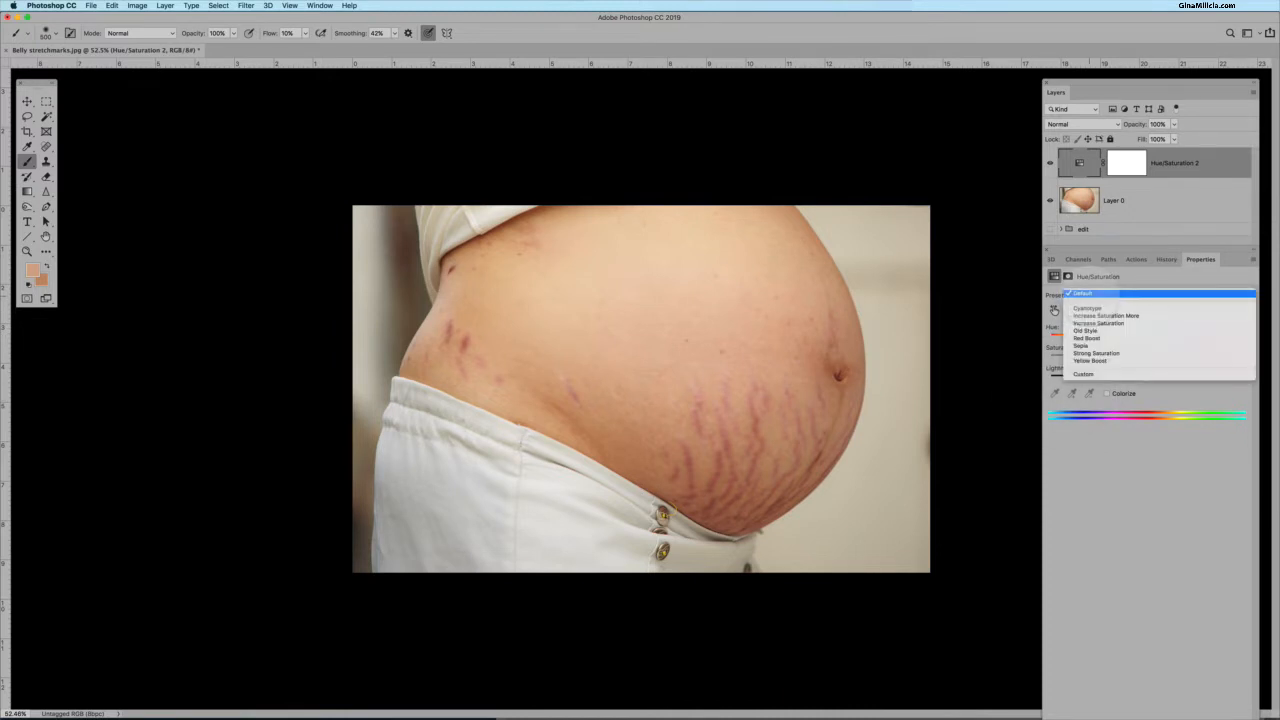
left_click(1090, 293)
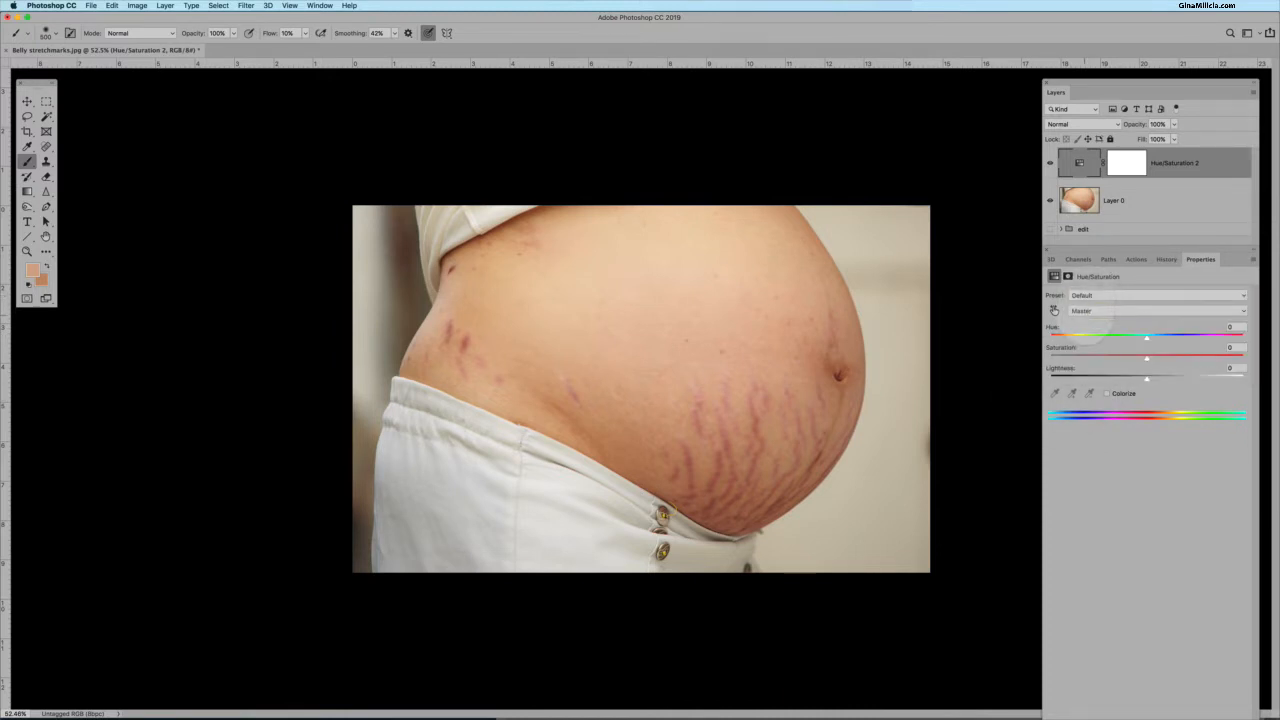
left_click(1100, 310)
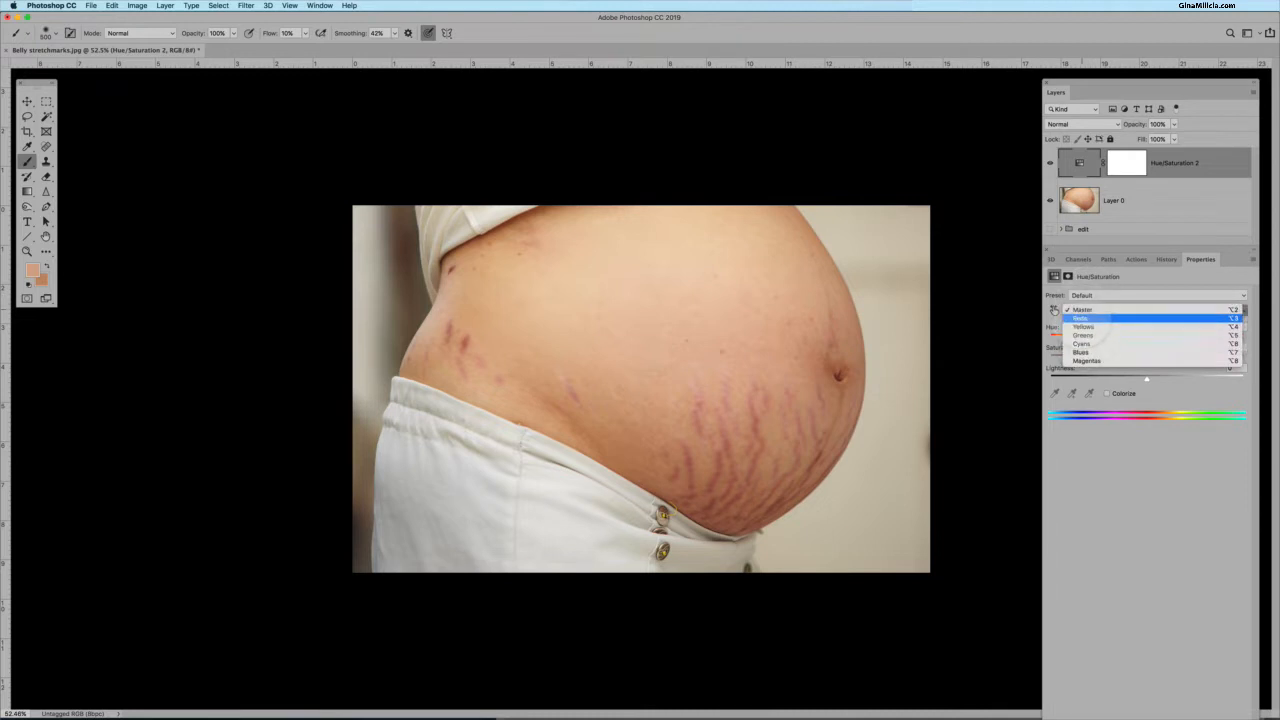
left_click(1085, 318)
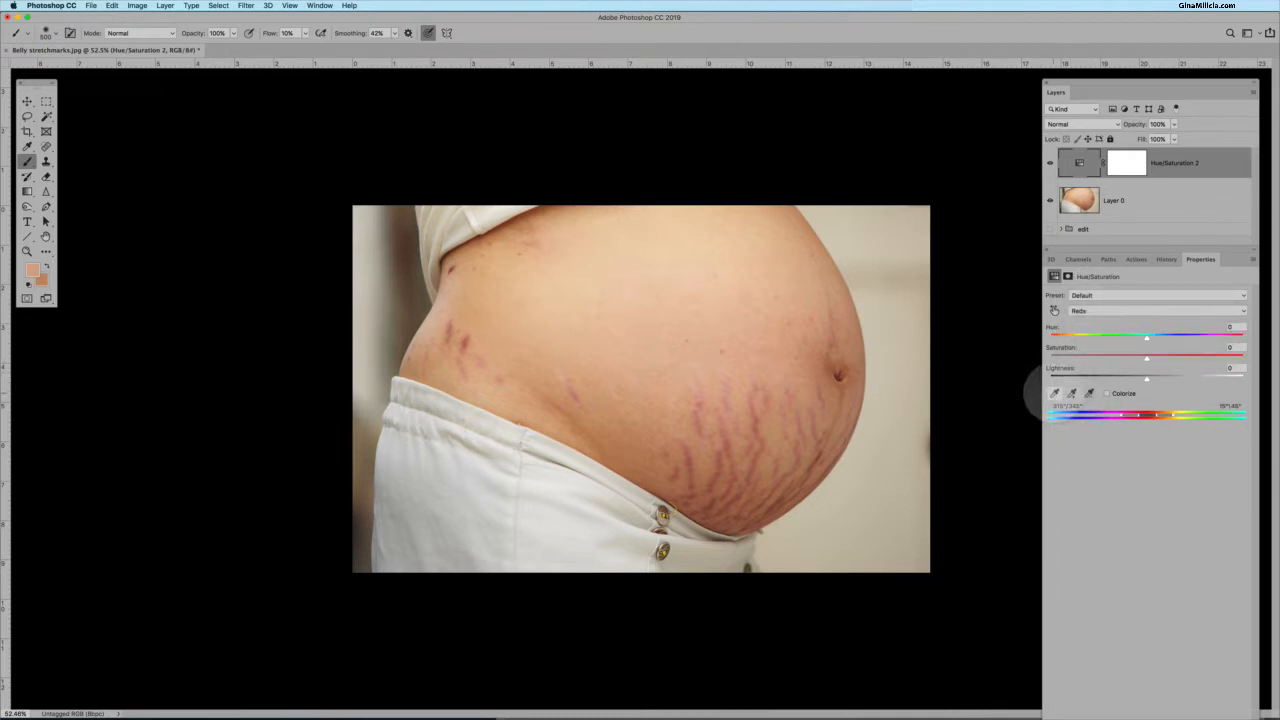
Sample a stretch mark's colour with the adjustment's eyedropper to set the Reds range.
left_click(1055, 393)
scroll(826, 479, "up", 3)
scroll(826, 479, "down", 2)
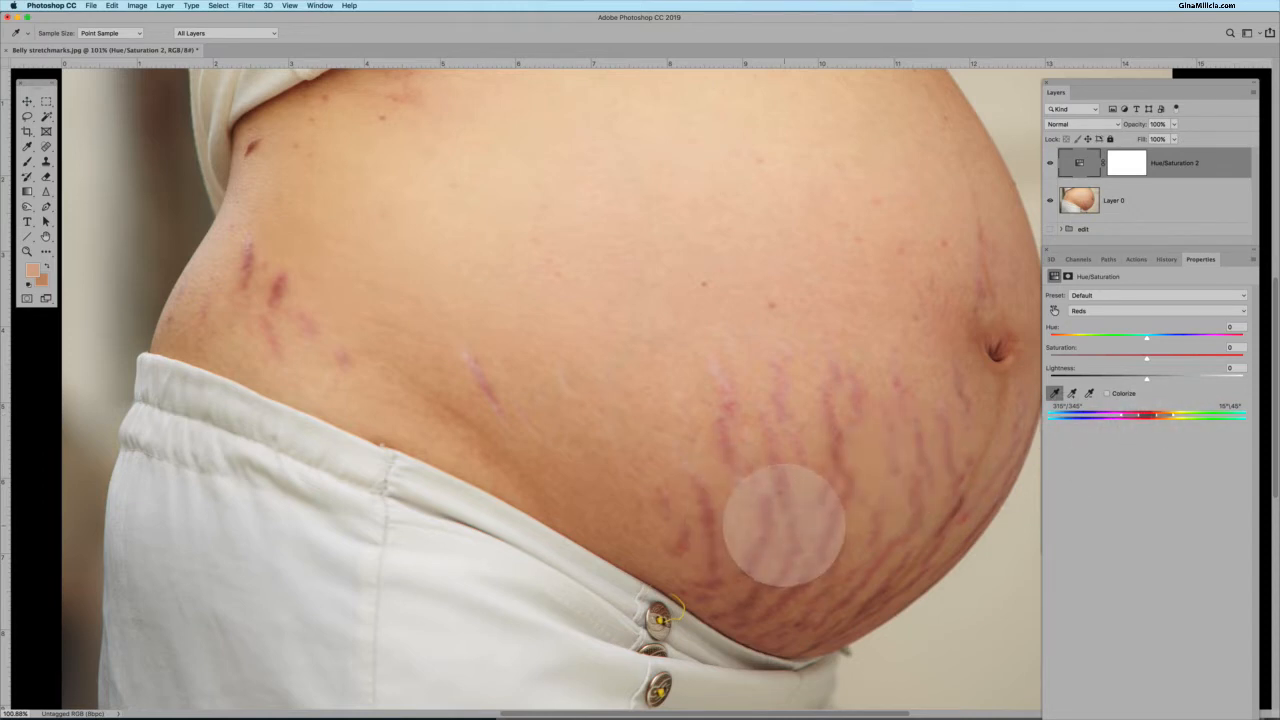
scroll(784, 525, "up", 4)
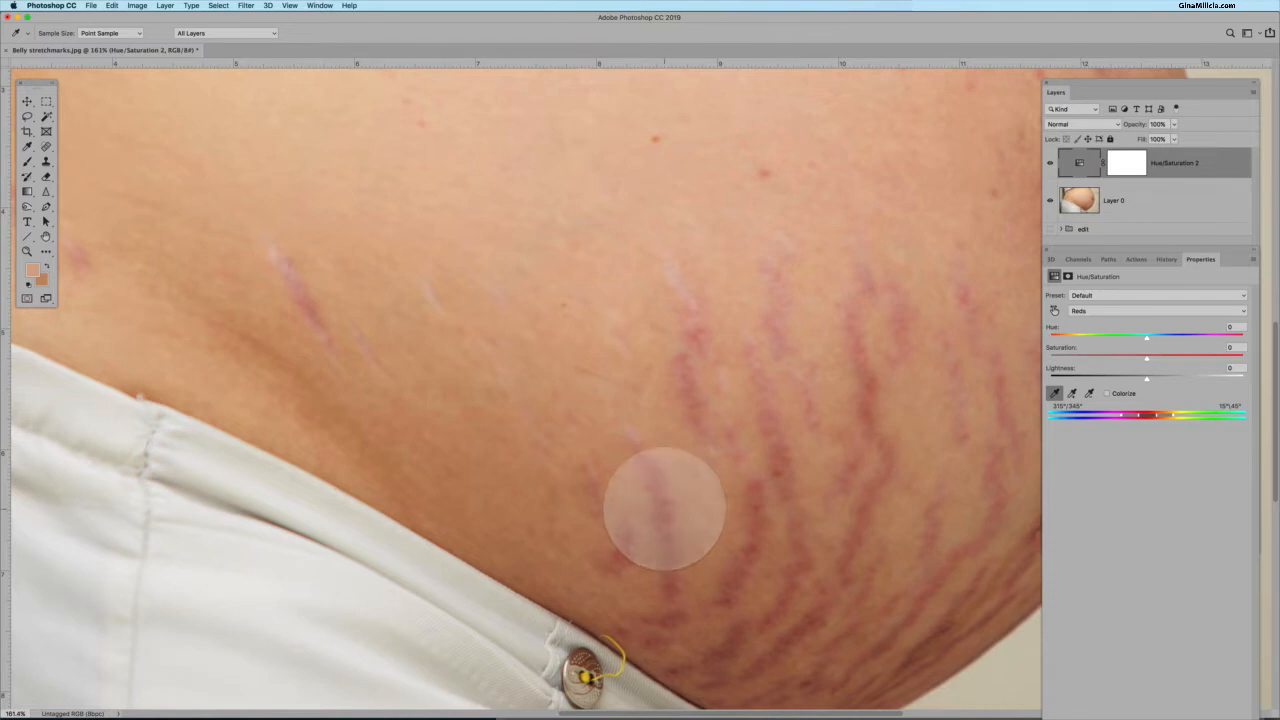
left_click(720, 506)
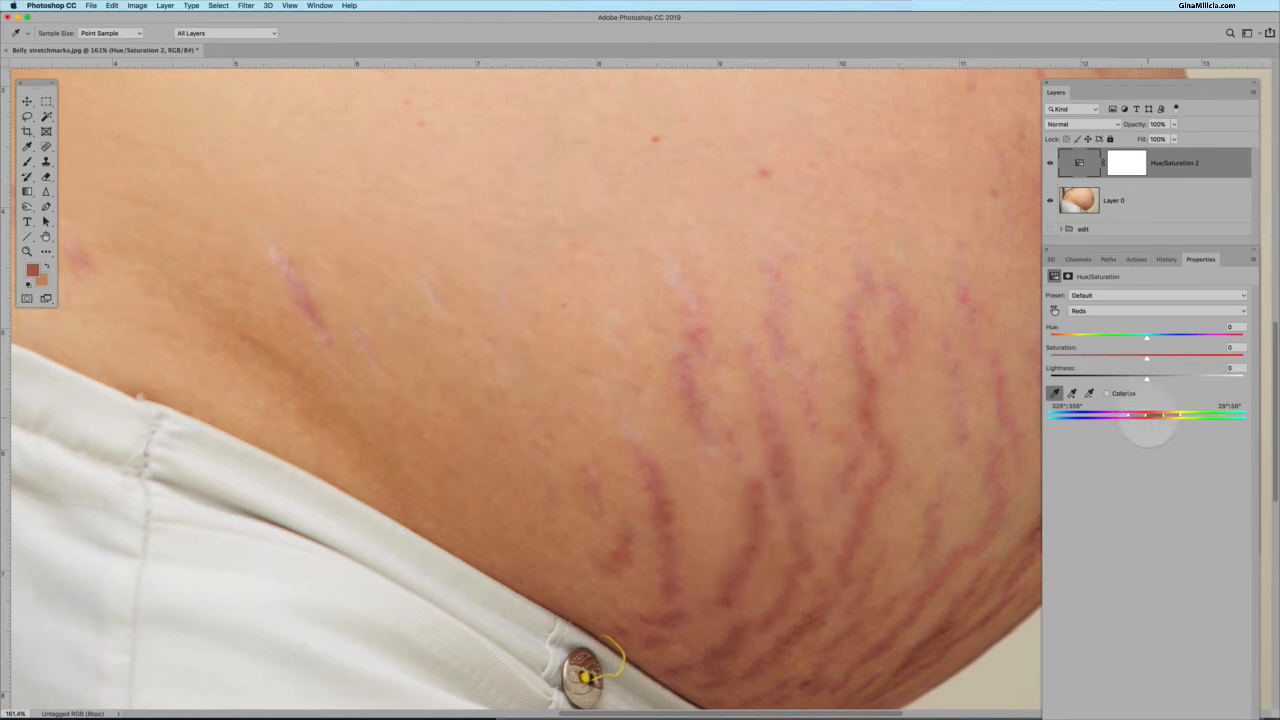
Set Saturation to +100 and Hue to +180, and narrow the colour range sliders to isolate the stretch marks.
scroll(740, 432, "down", 3)
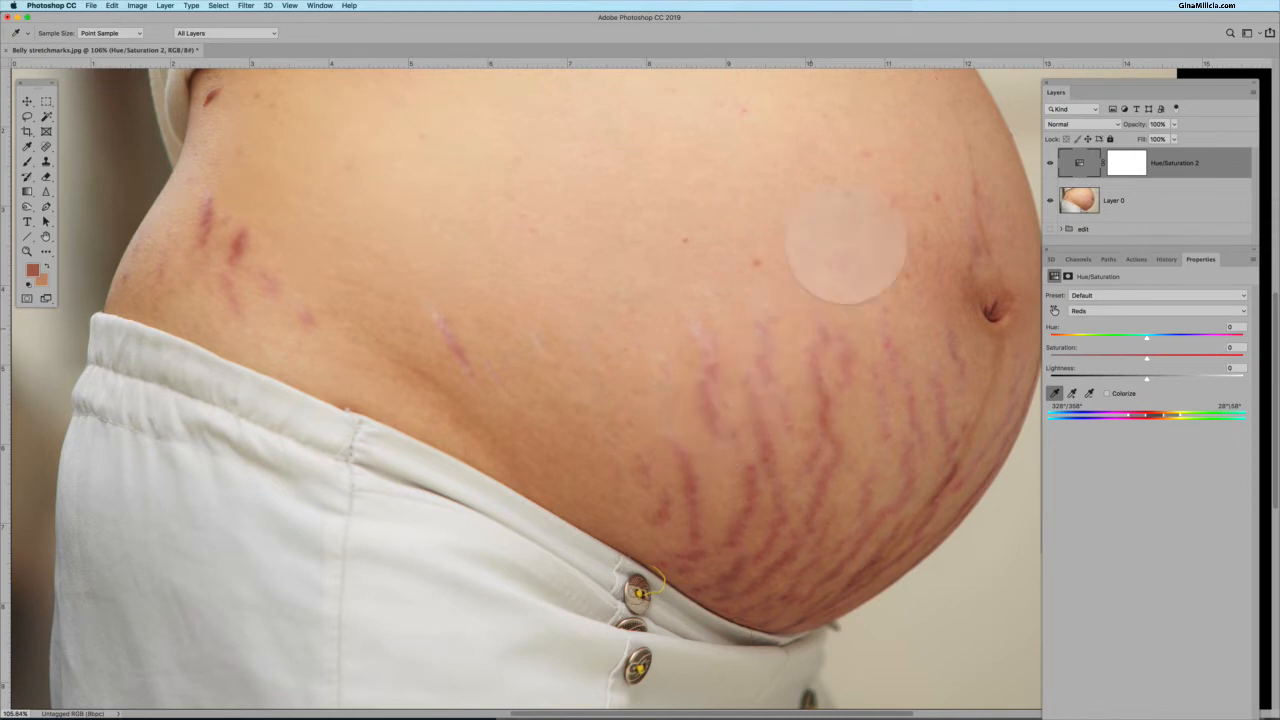
key("super+minus")
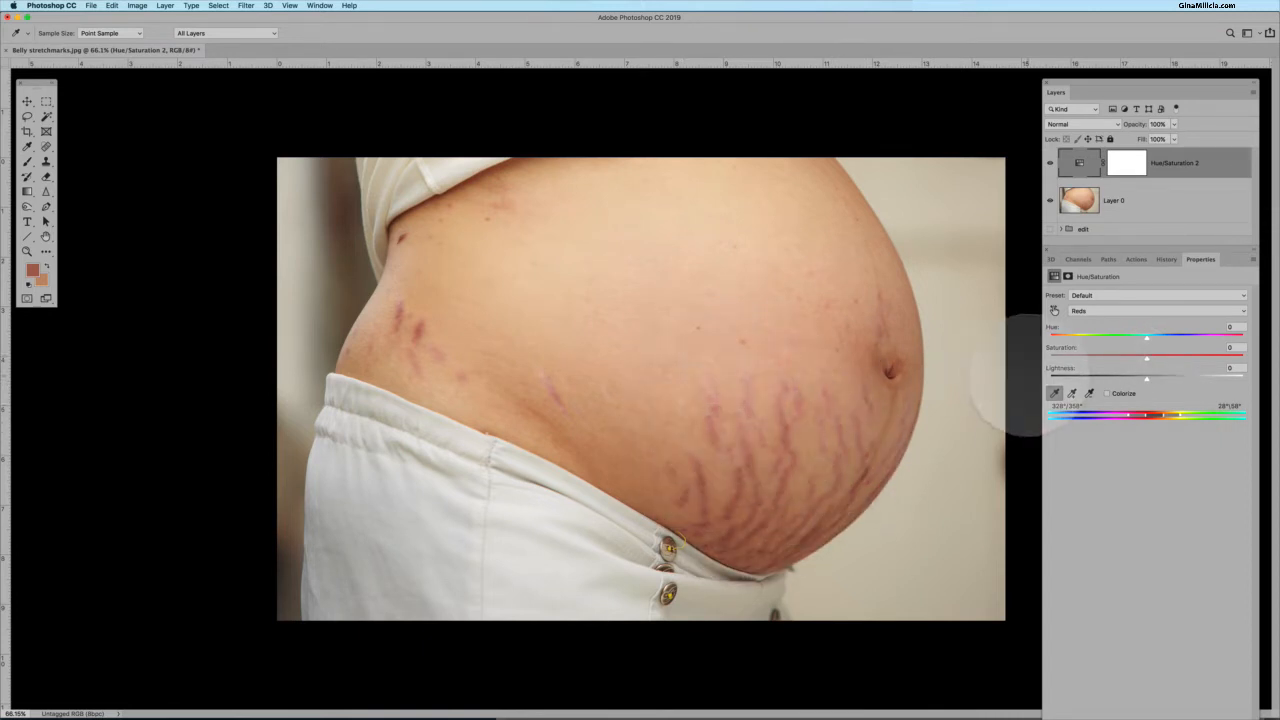
left_click_drag(1147, 357, 1268, 357)
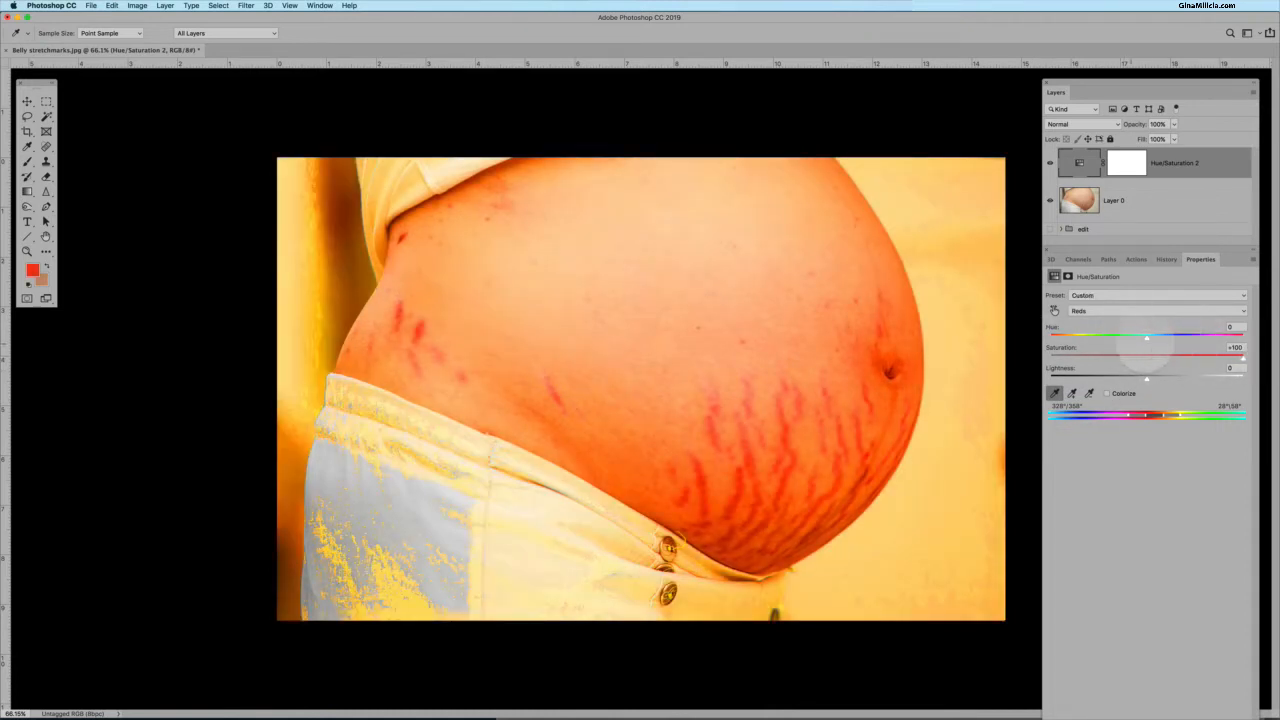
left_click_drag(1147, 337, 1226, 338)
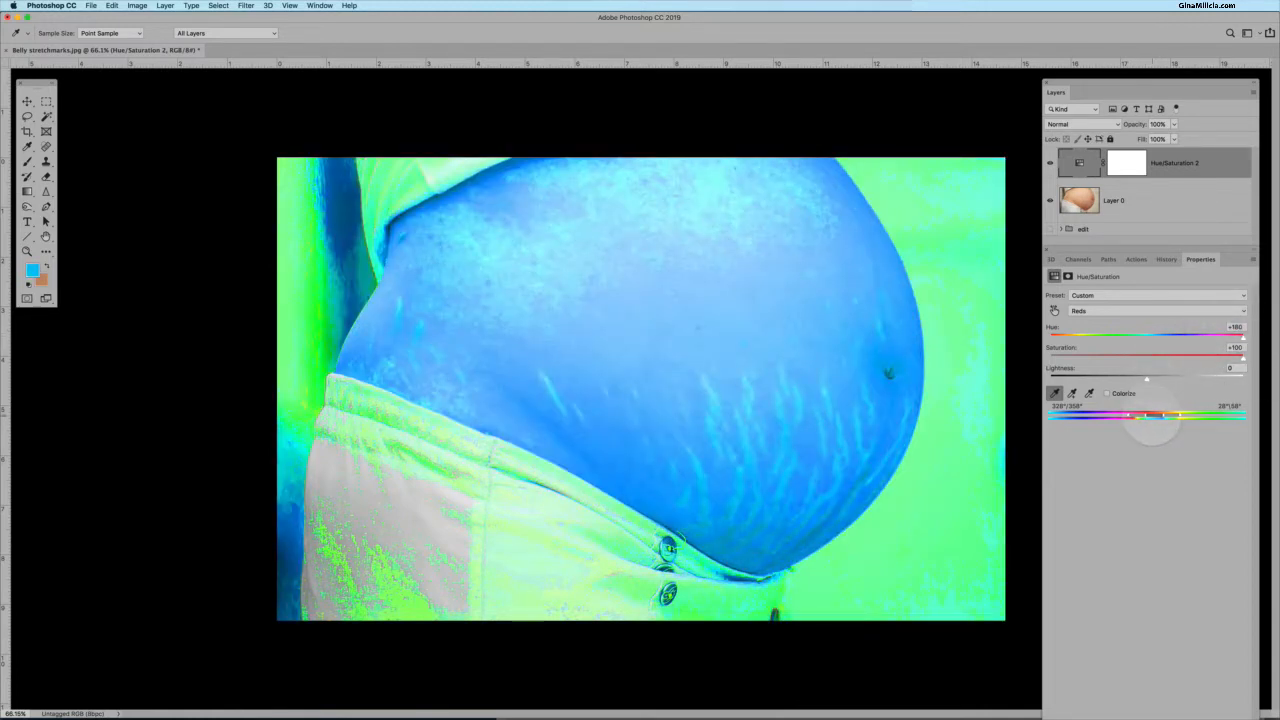
left_click_drag(1152, 415, 1144, 415)
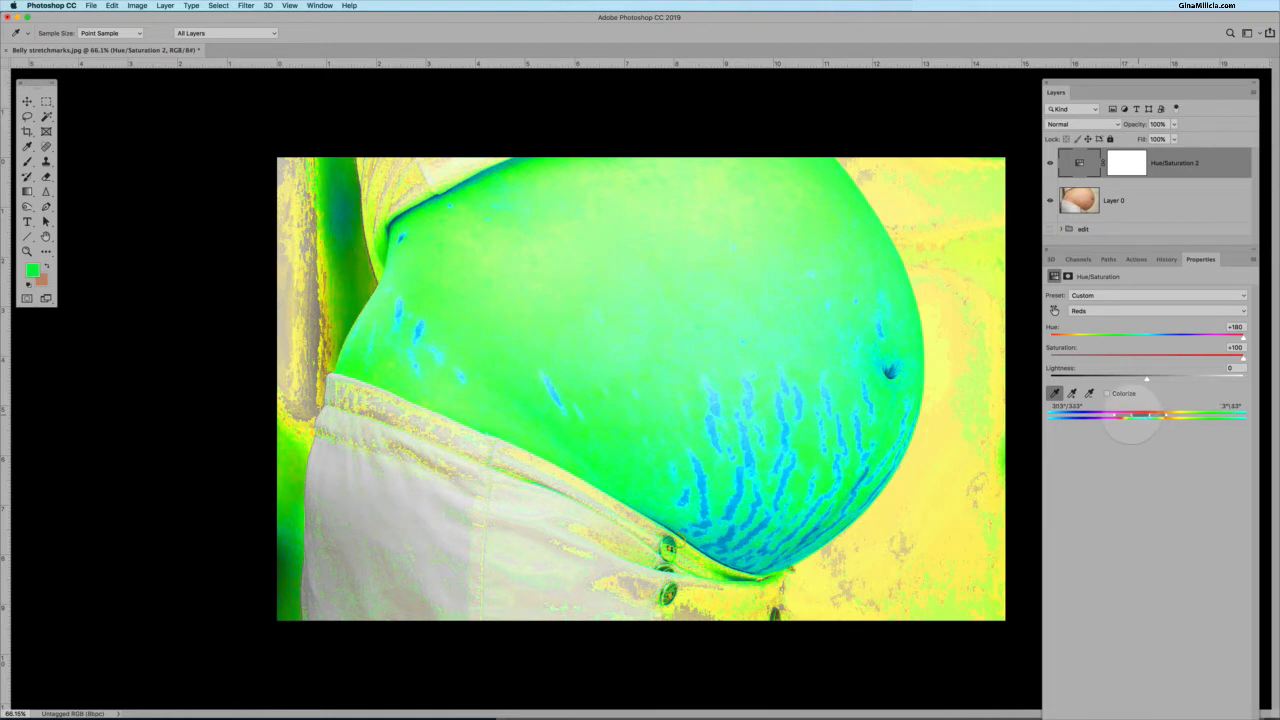
left_click_drag(1132, 415, 1126, 415)
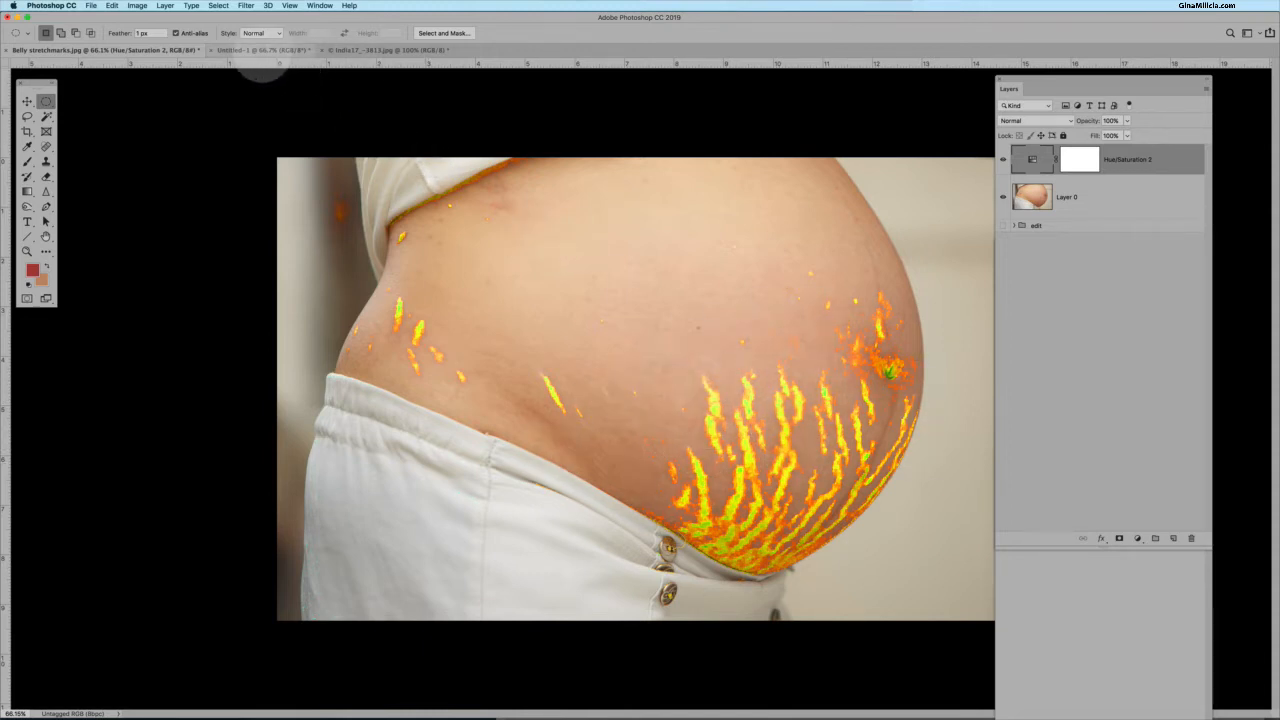
Switch to the Untitled-1 circles document, add a Hue/Saturation adjustment layer and open its properties.
left_click(258, 49)
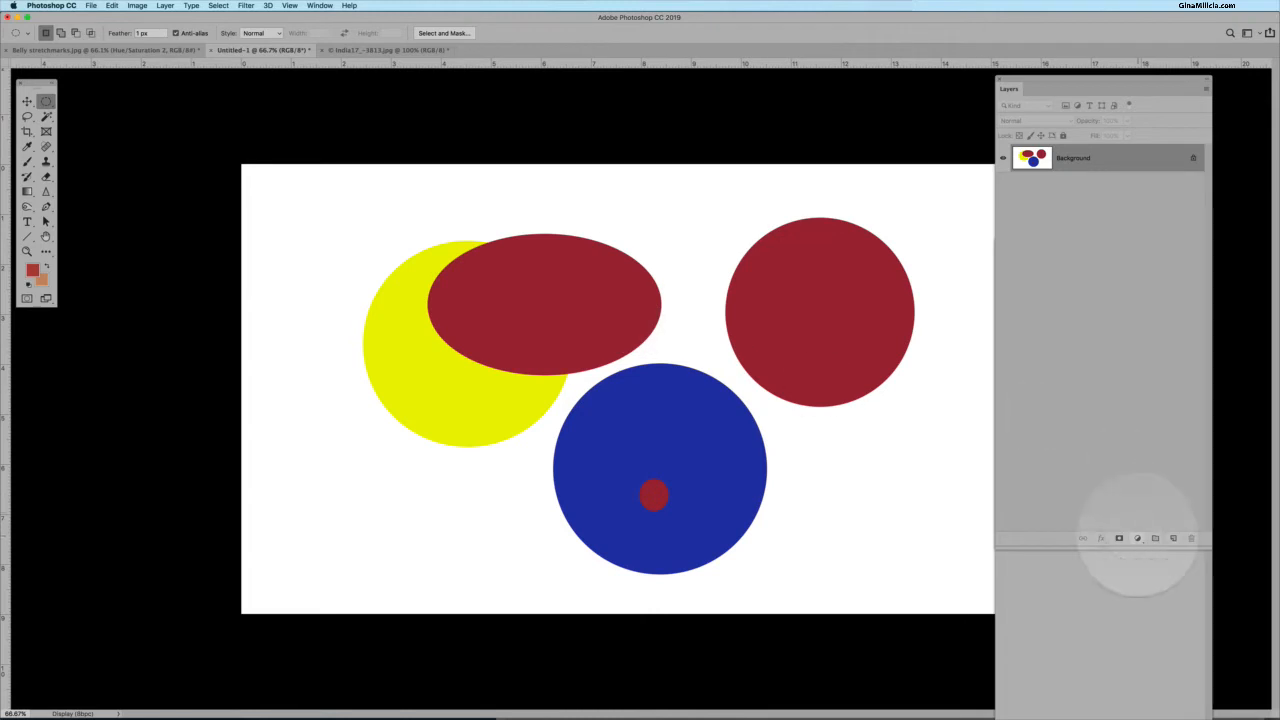
left_click(1137, 538)
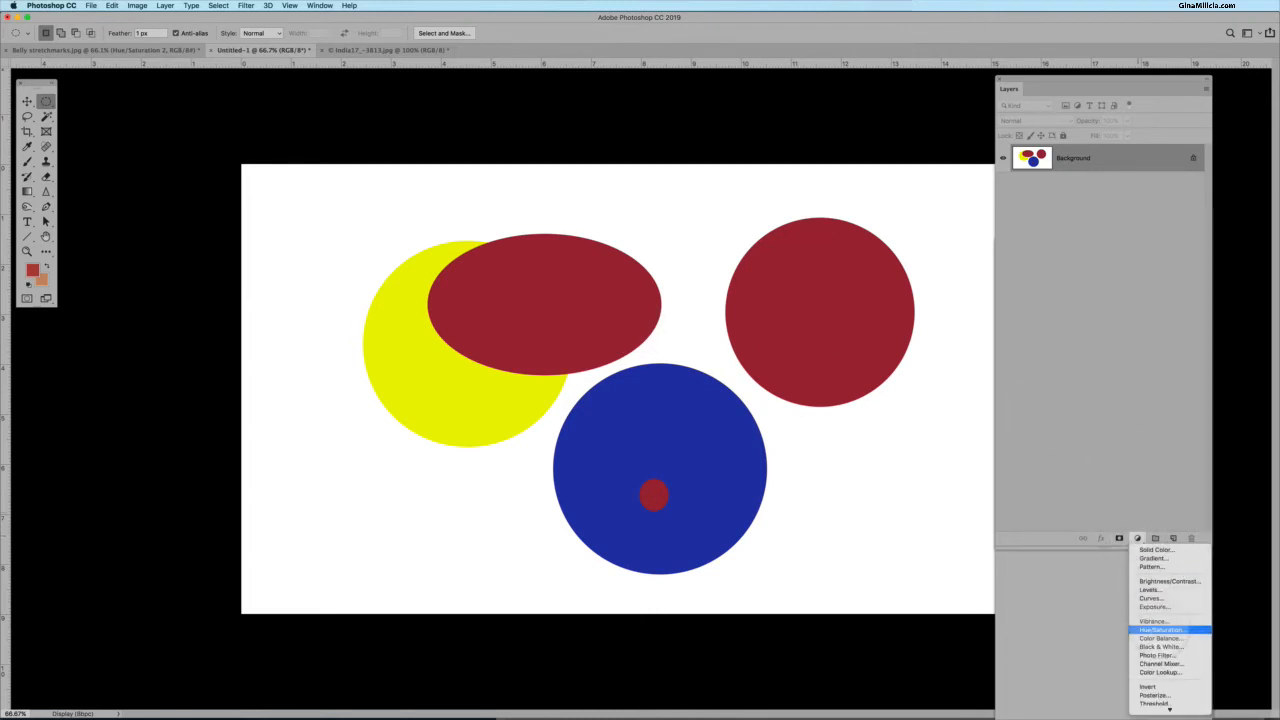
left_click(1162, 630)
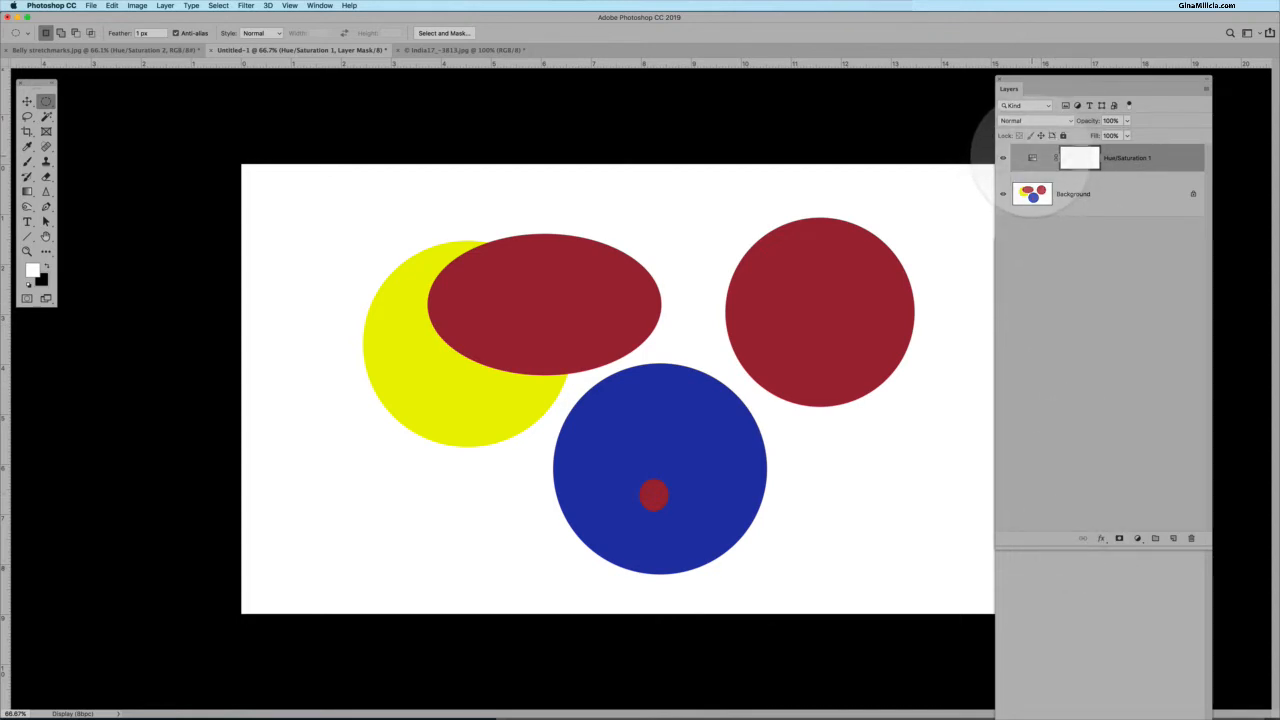
double_click(1032, 158)
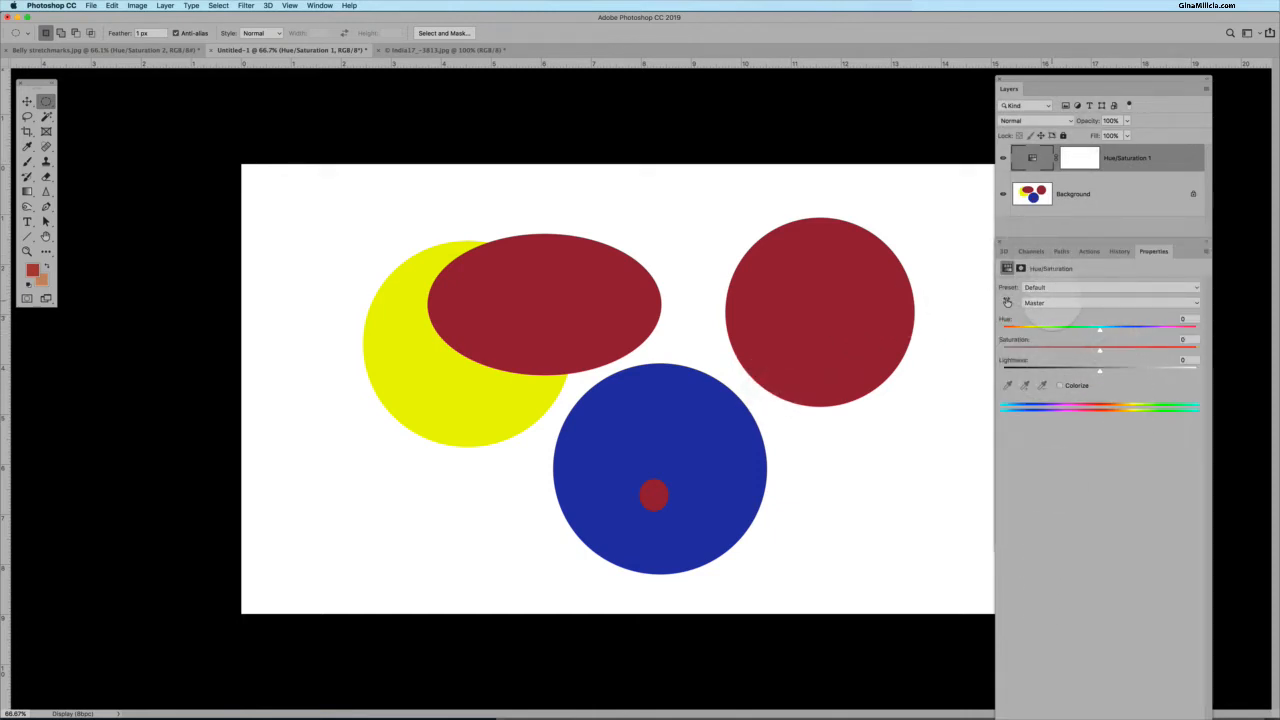
Set the circles document's Hue/Saturation adjustment to edit Reds and shift the Hue slider to preview the red shapes changing.
left_click(1066, 303)
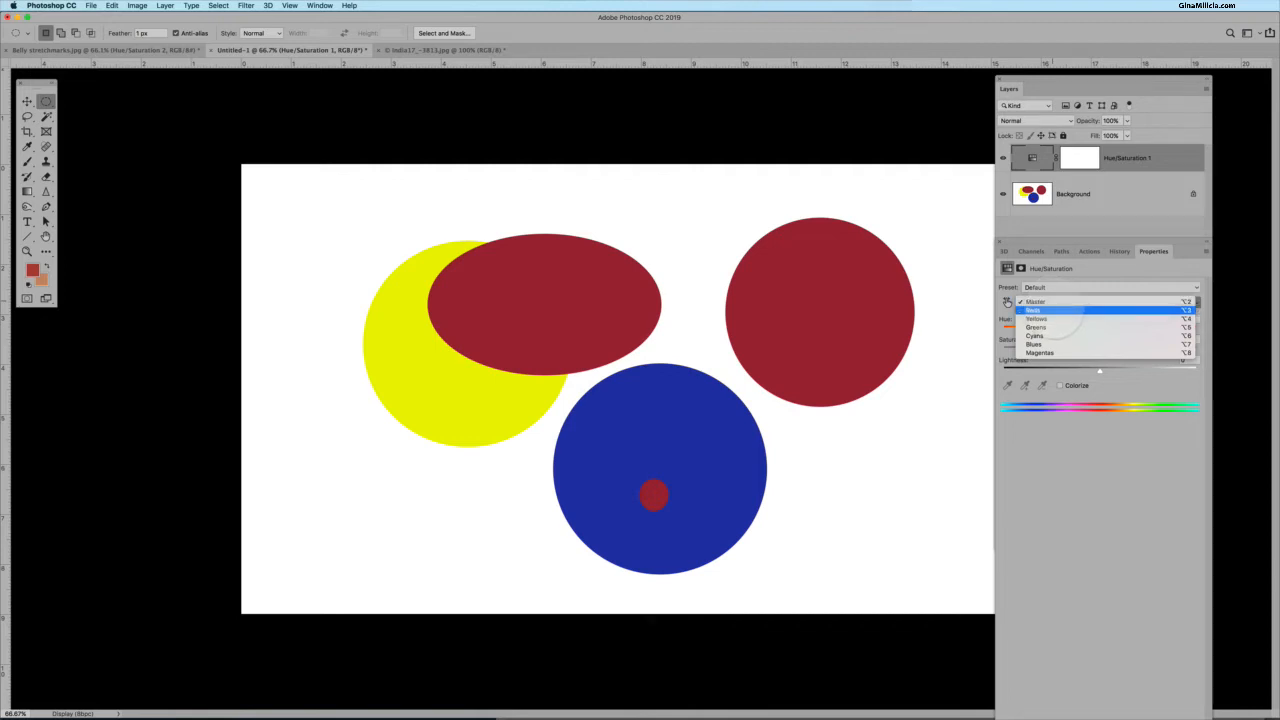
left_click(1065, 310)
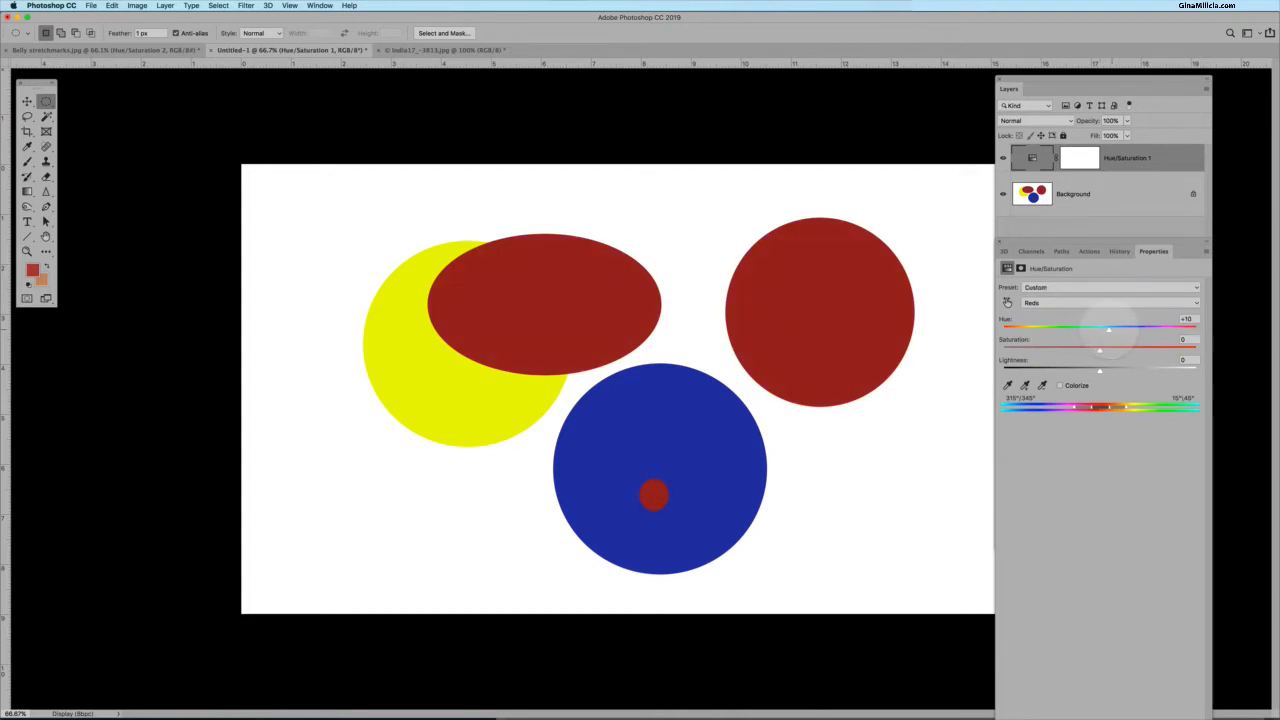
mouse_move(1100, 331)
left_mouse_down()
mouse_move(1031, 350)
mouse_move(1230, 345)
mouse_move(1083, 350)
left_mouse_up()
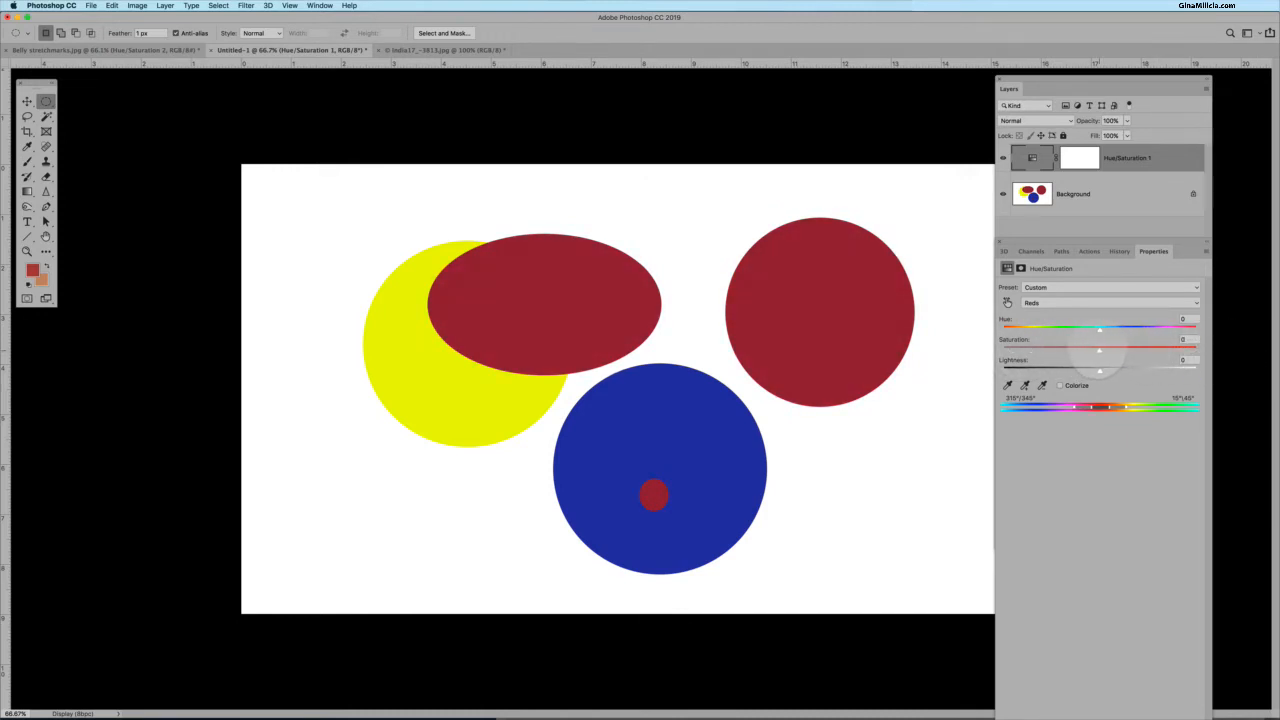
mouse_move(1099, 330)
left_mouse_down()
mouse_move(1035, 330)
mouse_move(1190, 330)
mouse_move(1032, 330)
mouse_move(1160, 330)
mouse_move(1042, 330)
mouse_move(1112, 330)
mouse_move(1098, 330)
left_mouse_up()
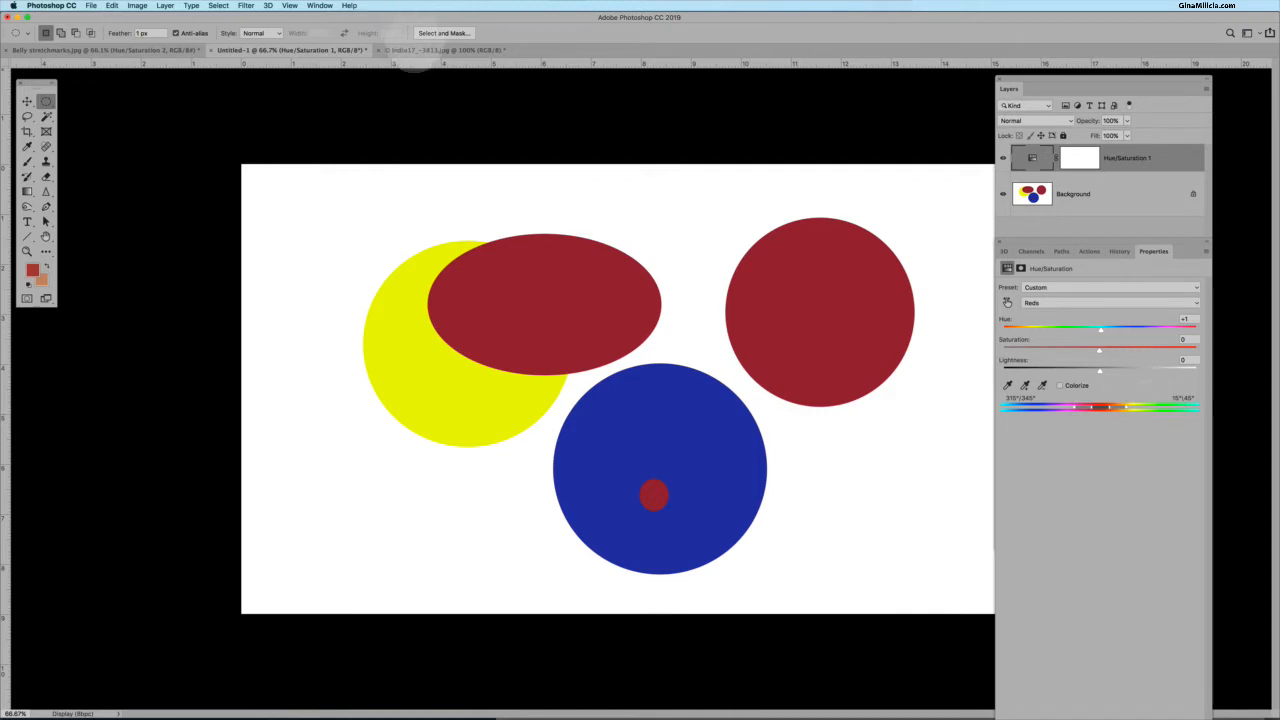
Switch to the India17 street photo, add a Hue/Saturation adjustment layer and open its properties.
left_click(430, 52)
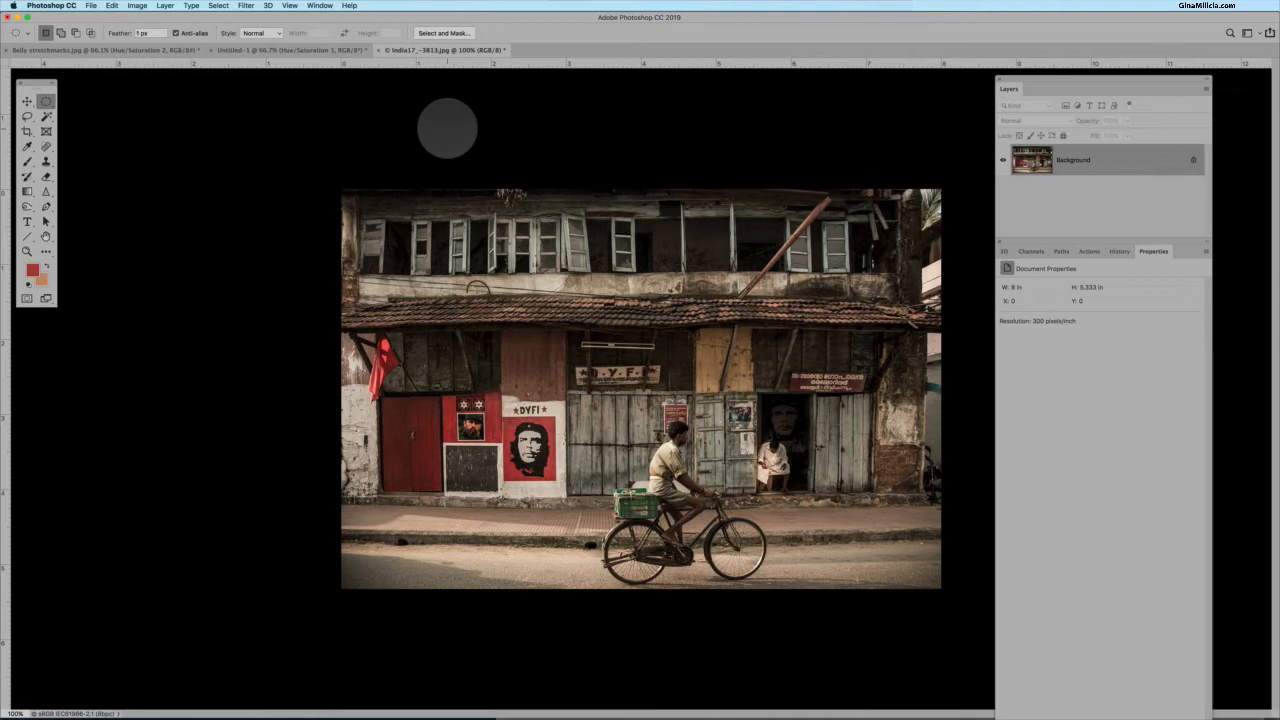
left_click(999, 241)
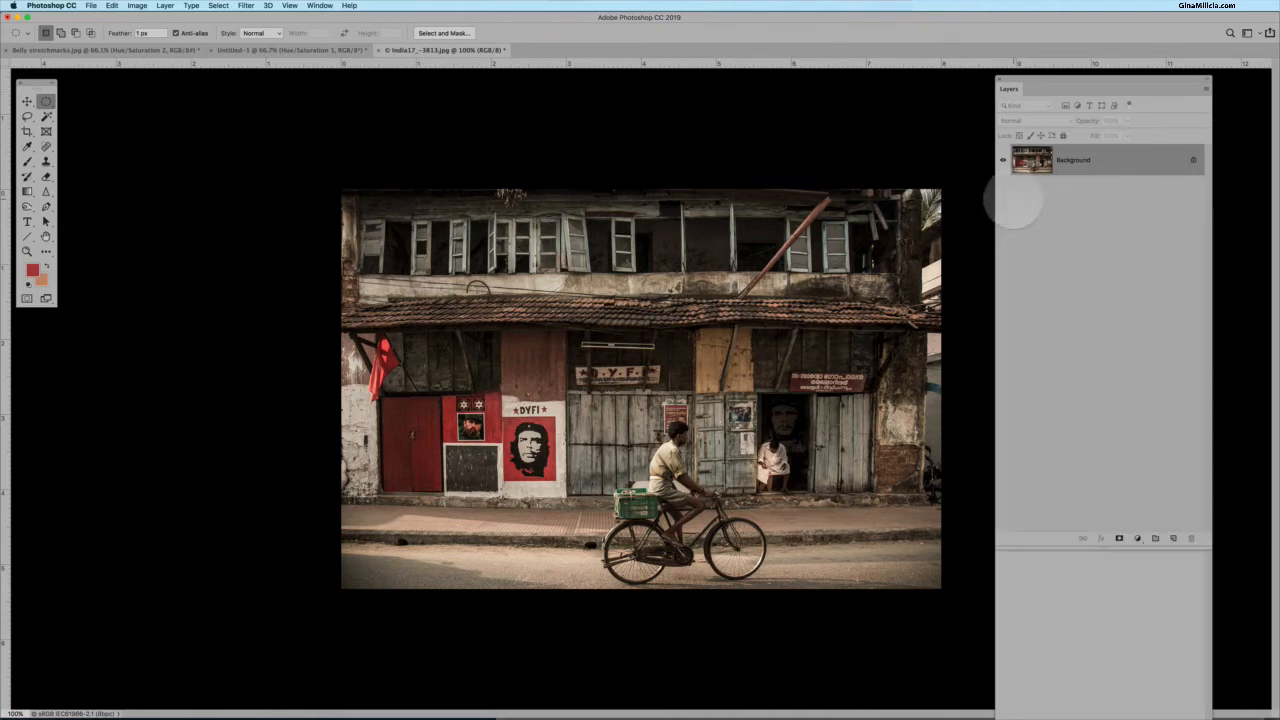
left_click(1137, 538)
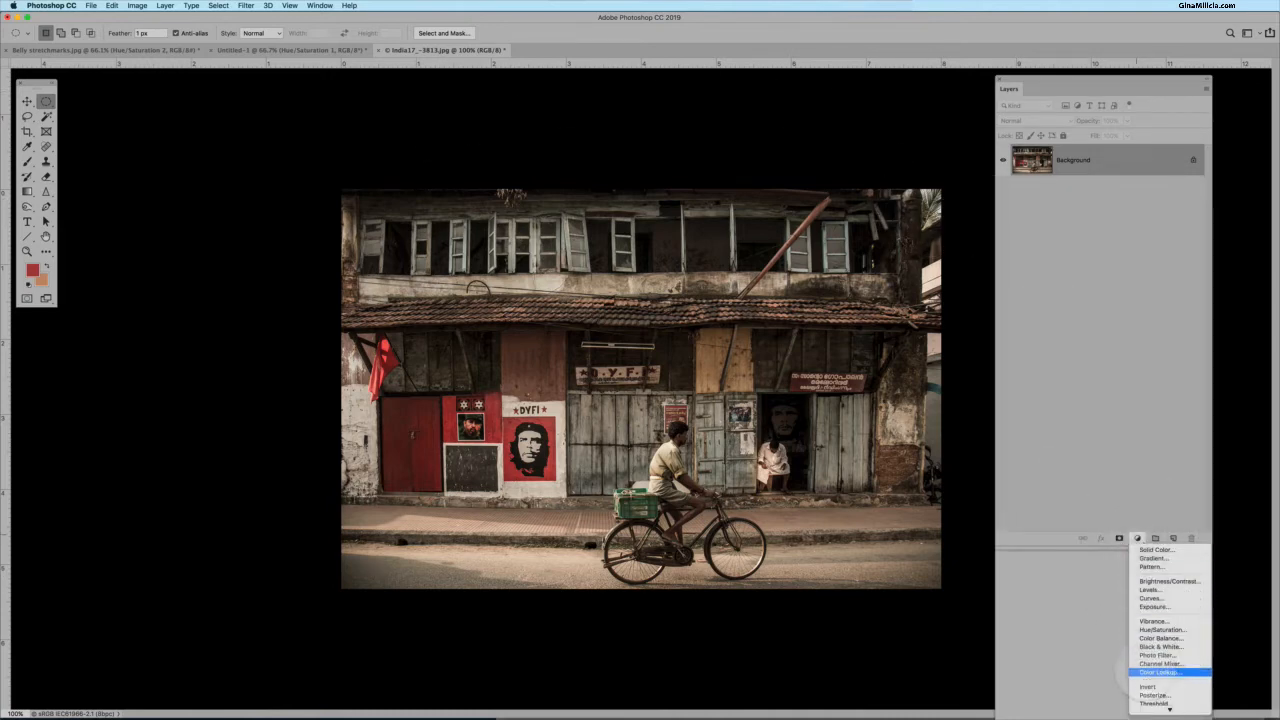
left_click(1150, 629)
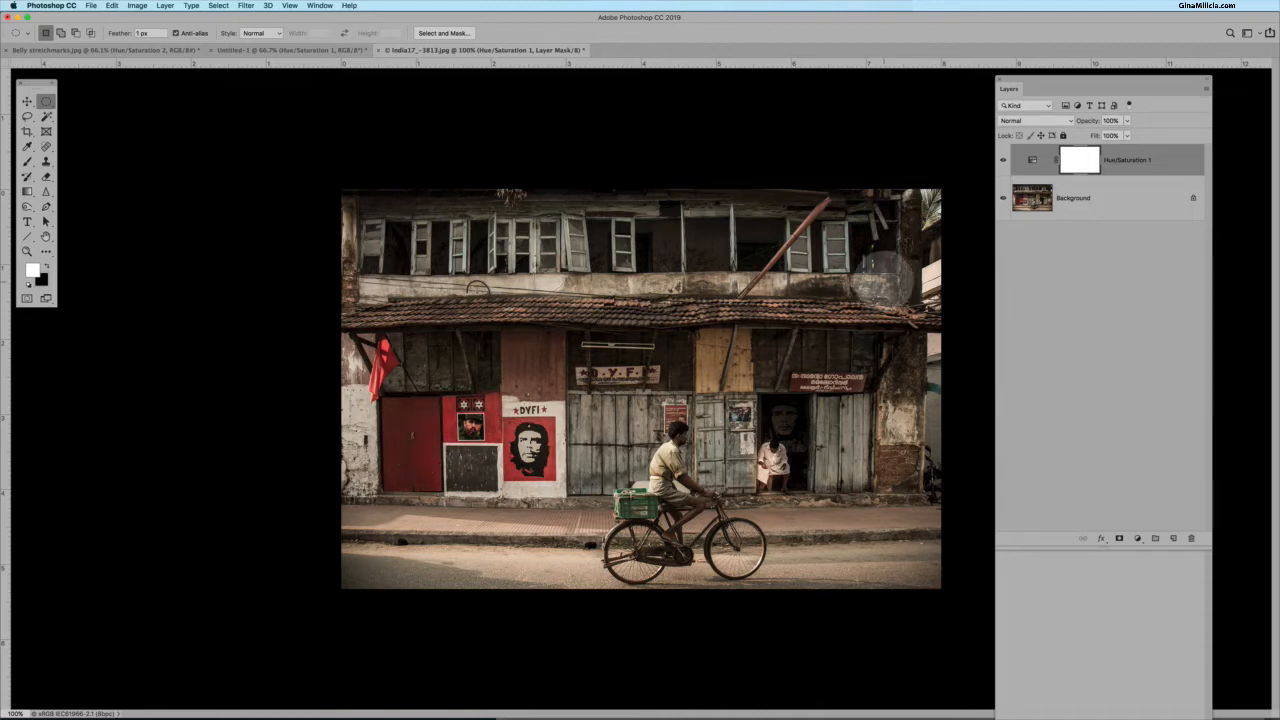
left_click(1030, 161)
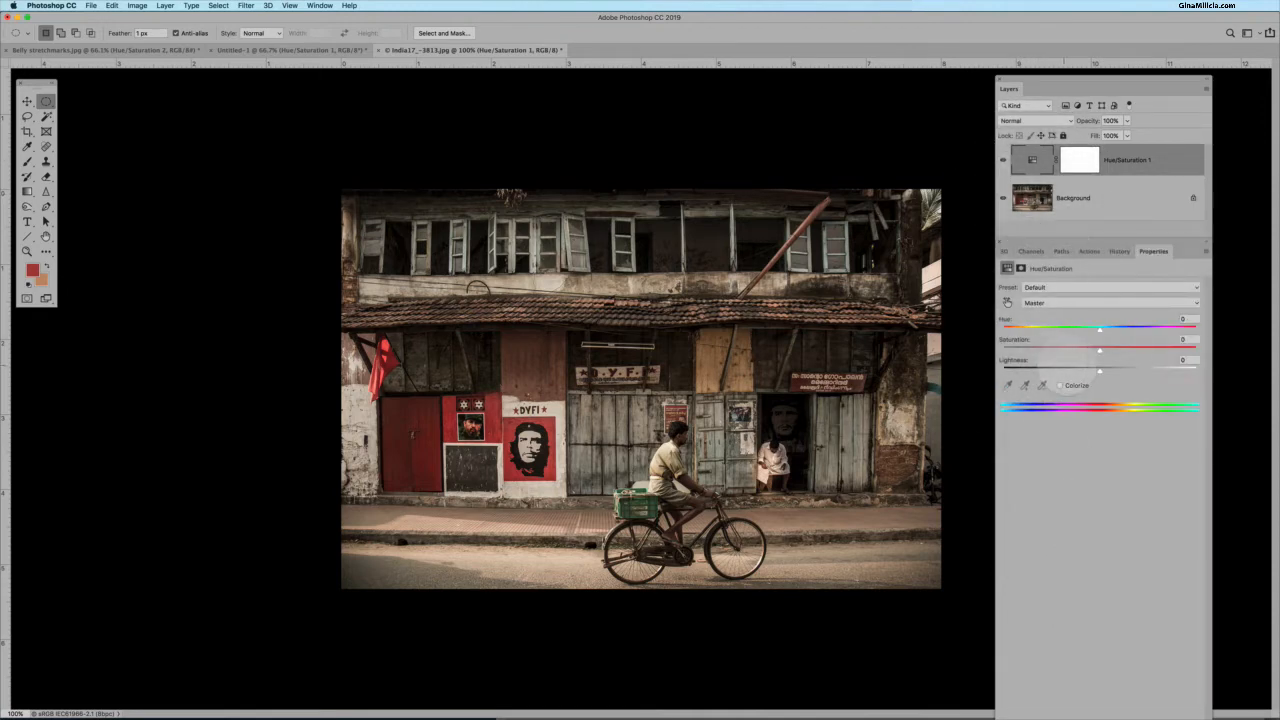
Set the photo's adjustment to edit Reds and shift Hue to -51, then back to 0.
left_click(1045, 303)
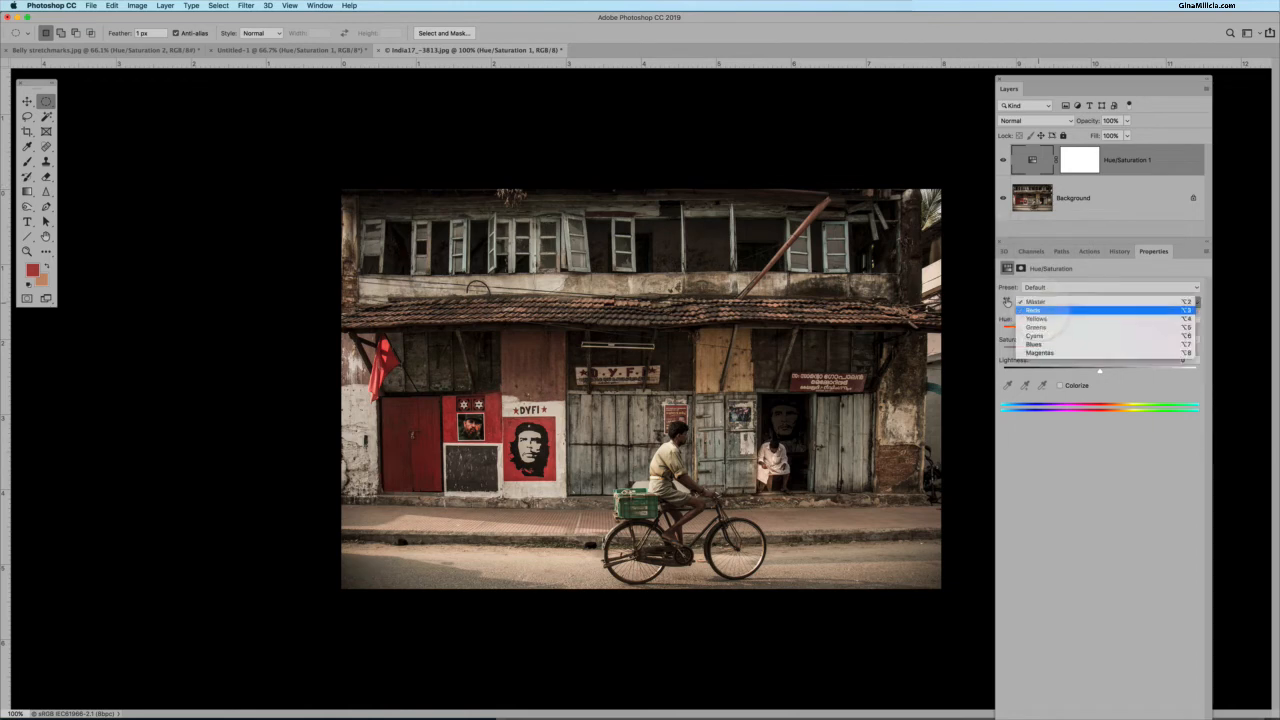
left_click(1035, 310)
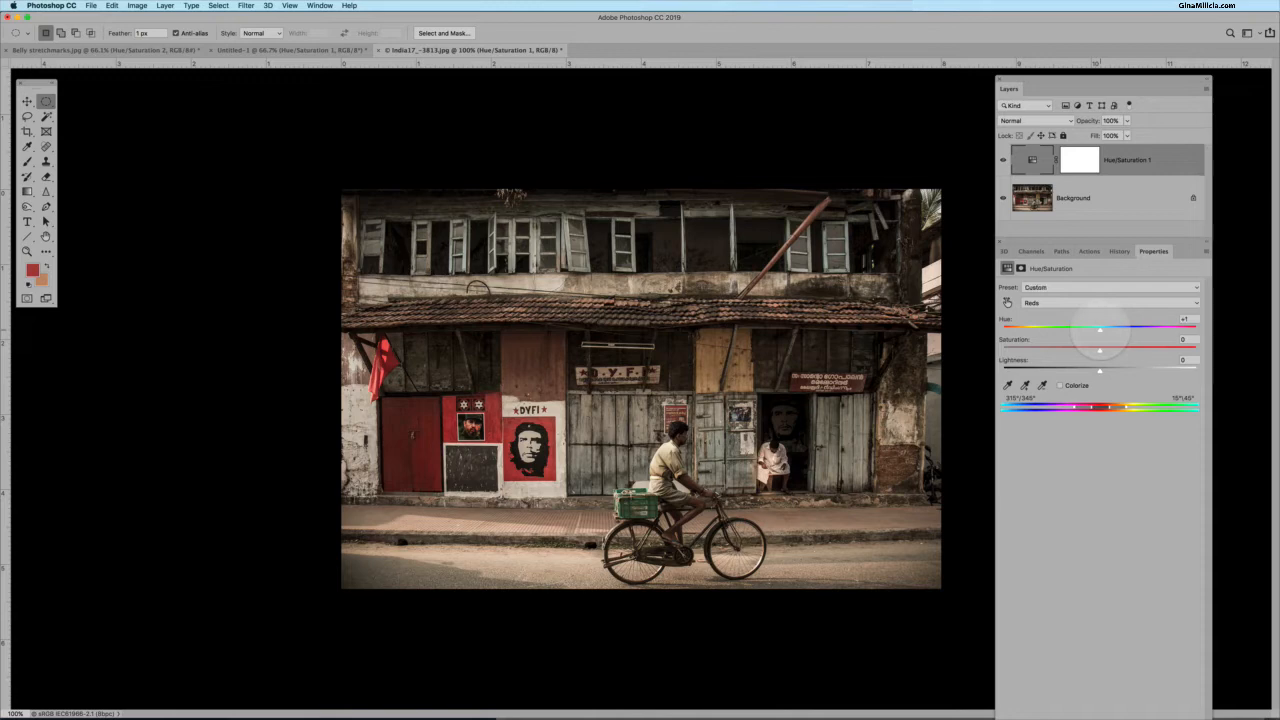
mouse_move(1100, 329)
left_mouse_down()
mouse_move(998, 328)
mouse_move(1100, 336)
left_mouse_up()
mouse_move(1099, 329)
left_mouse_down()
mouse_move(1050, 329)
mouse_move(1177, 329)
mouse_move(1086, 329)
left_mouse_up()
mouse_move(1106, 330)
left_mouse_down()
mouse_move(1150, 330)
mouse_move(1005, 330)
mouse_move(1081, 330)
left_mouse_up()
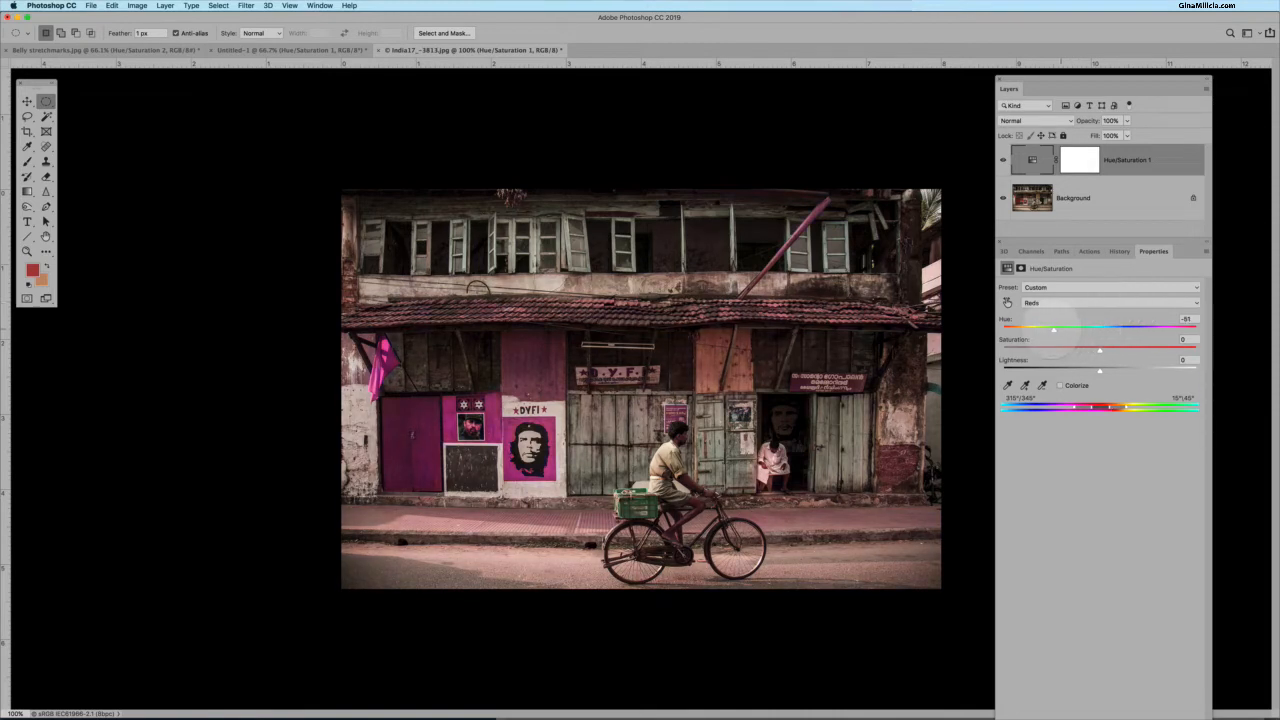
left_click_drag(1035, 330, 1098, 330)
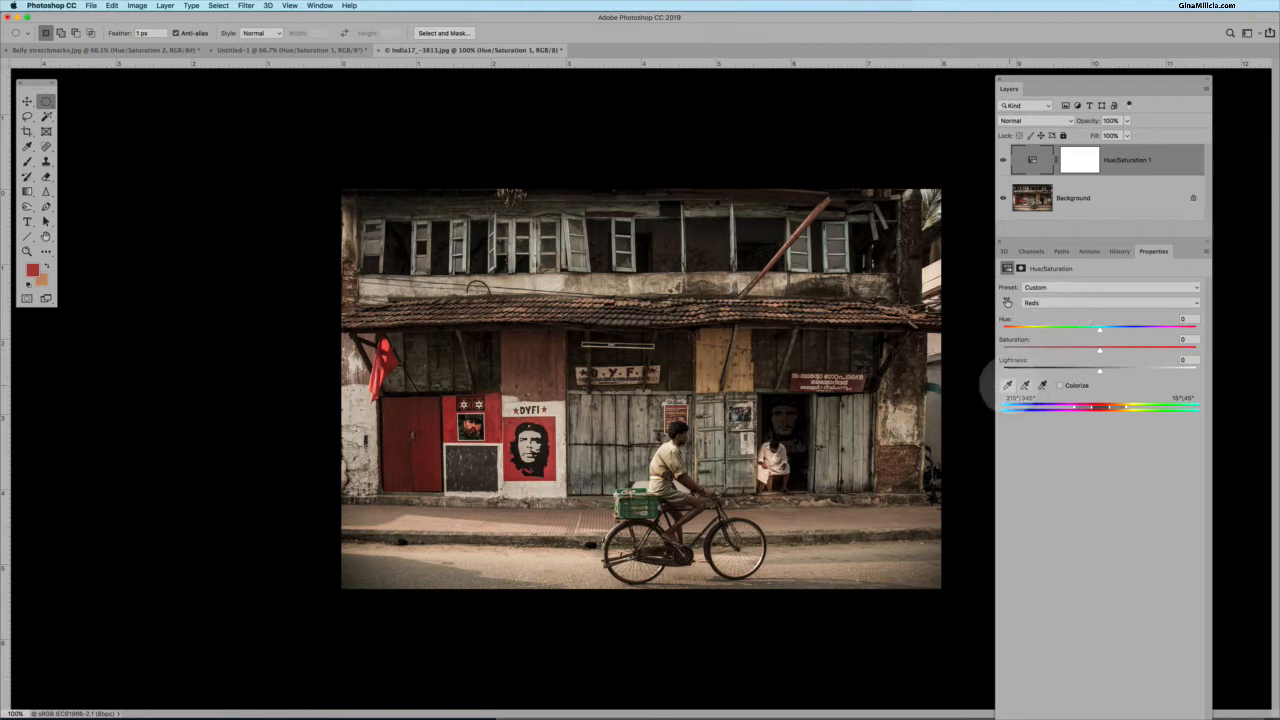
Activate the adjustment eyedropper, set Saturation to +100 and Hue to +180, and narrow the colour range sliders.
left_click(1007, 385)
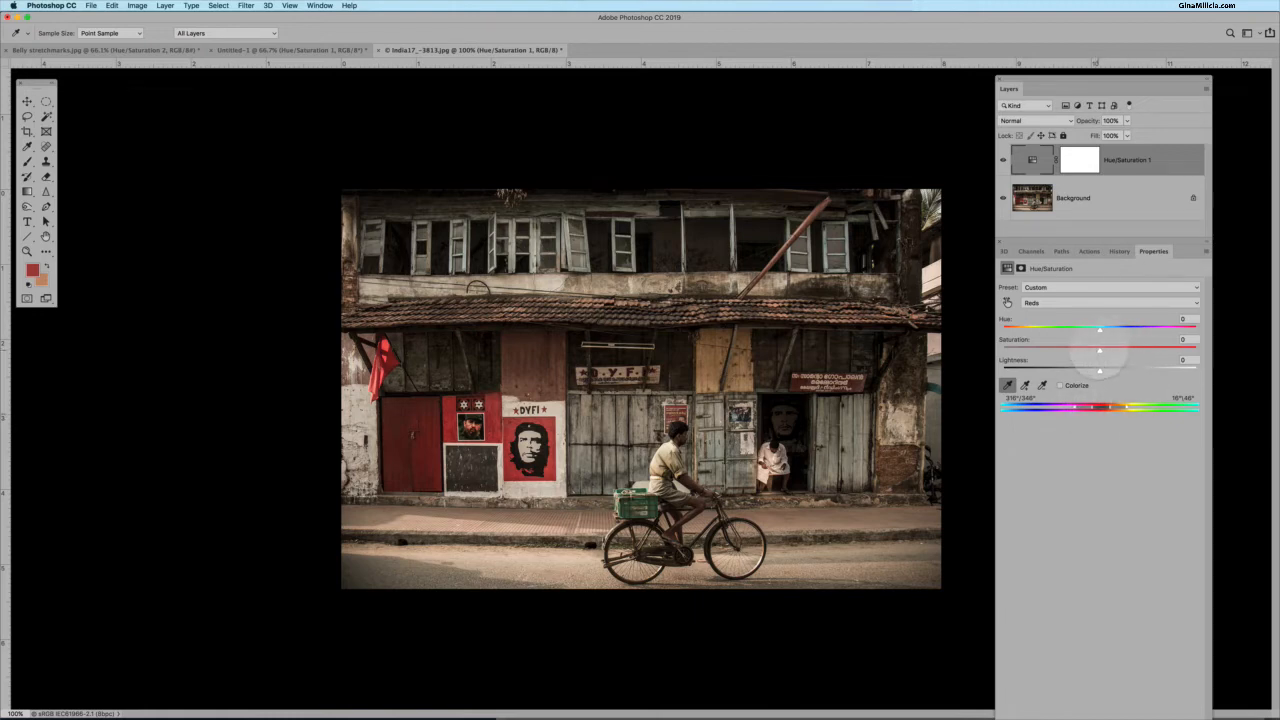
left_click_drag(1122, 348, 1215, 348)
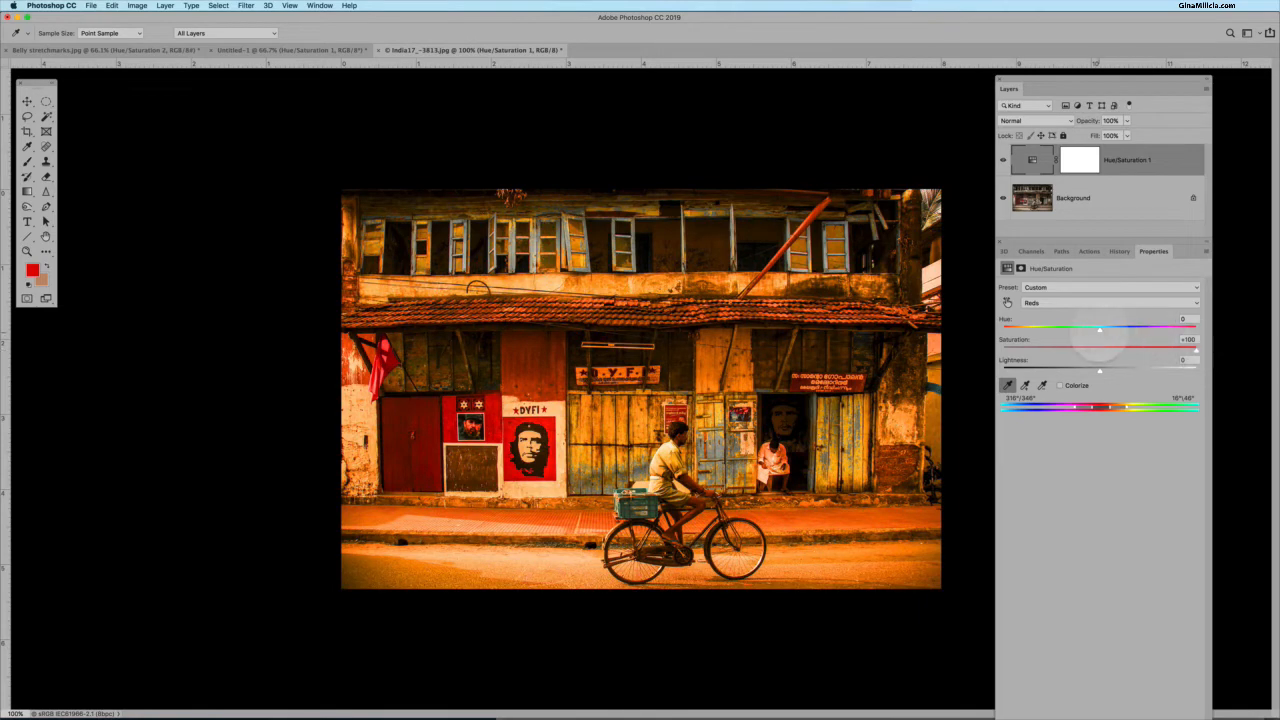
left_click_drag(1099, 328, 1215, 330)
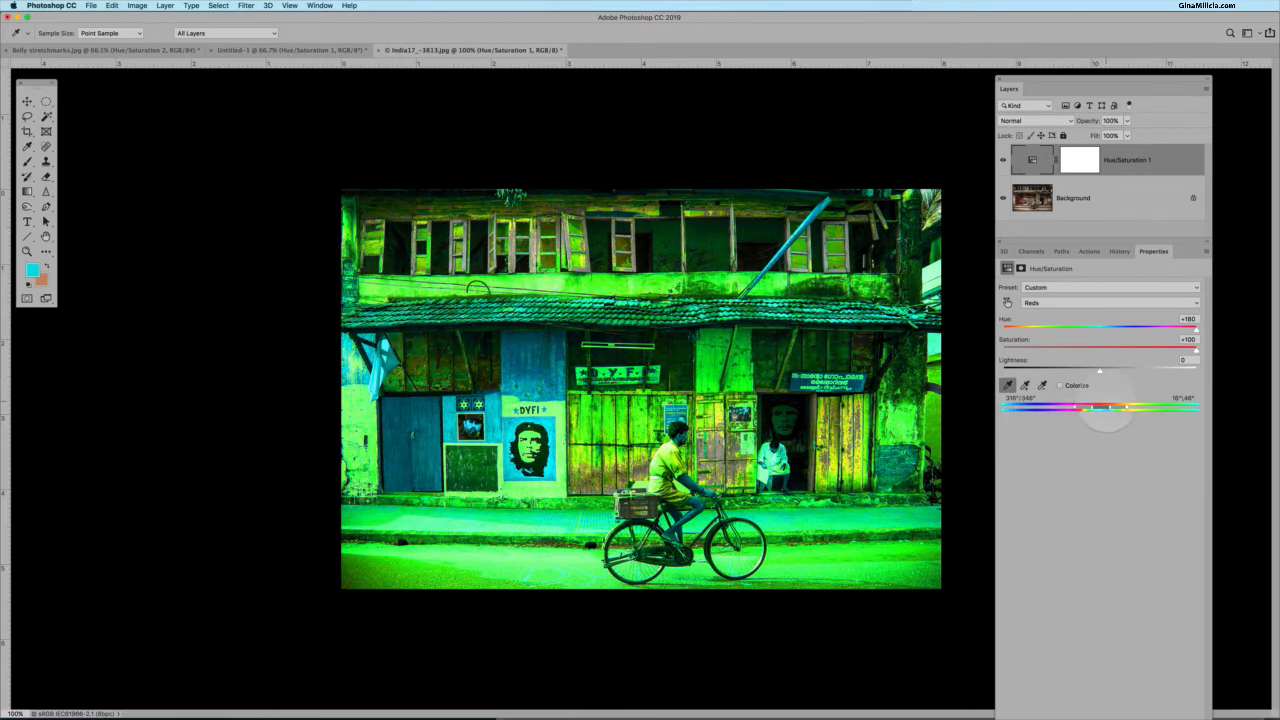
left_click_drag(1101, 408, 1087, 410)
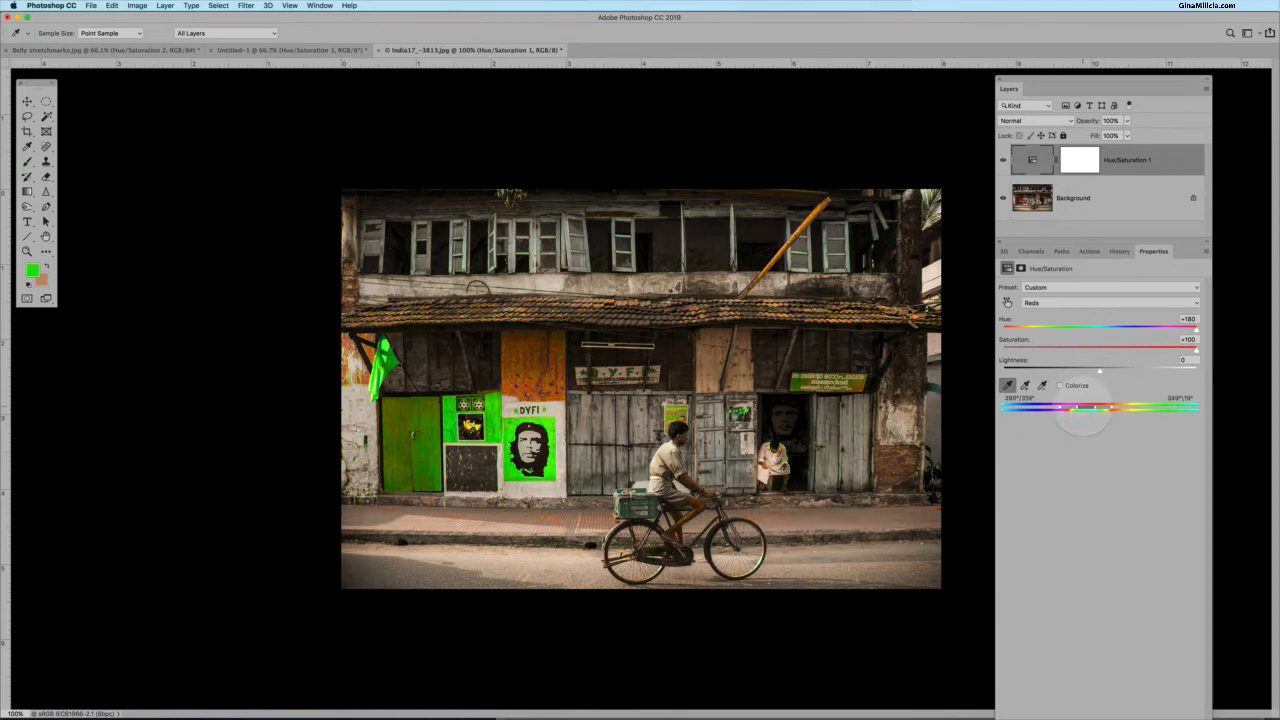
left_click_drag(1087, 410, 1085, 410)
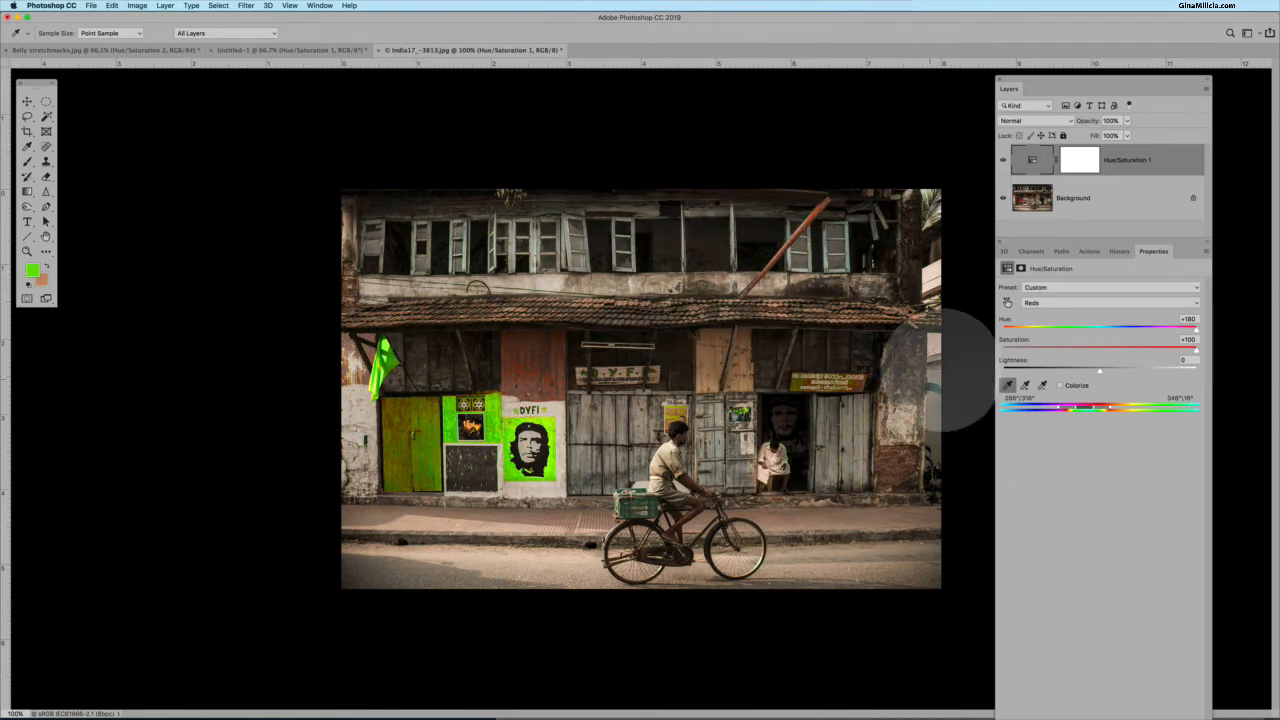
Return the photo adjustment's Hue and Saturation sliders to about zero.
left_click(1096, 328)
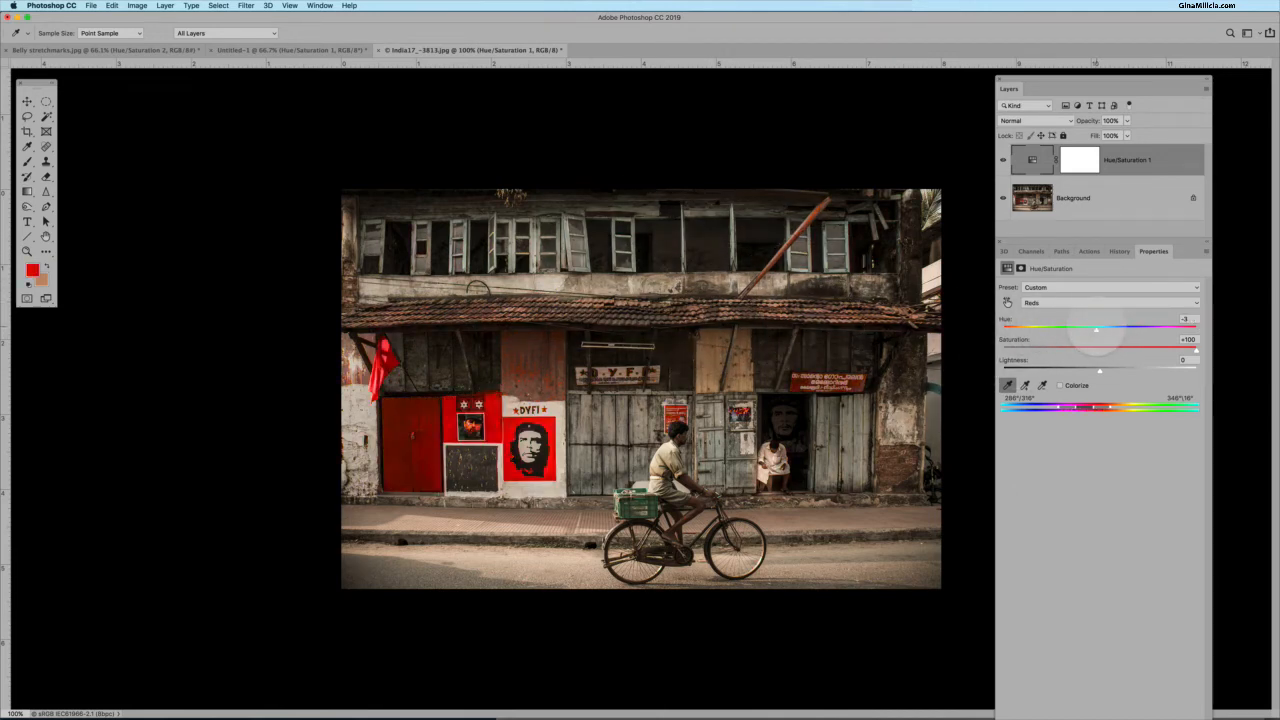
left_click(1098, 349)
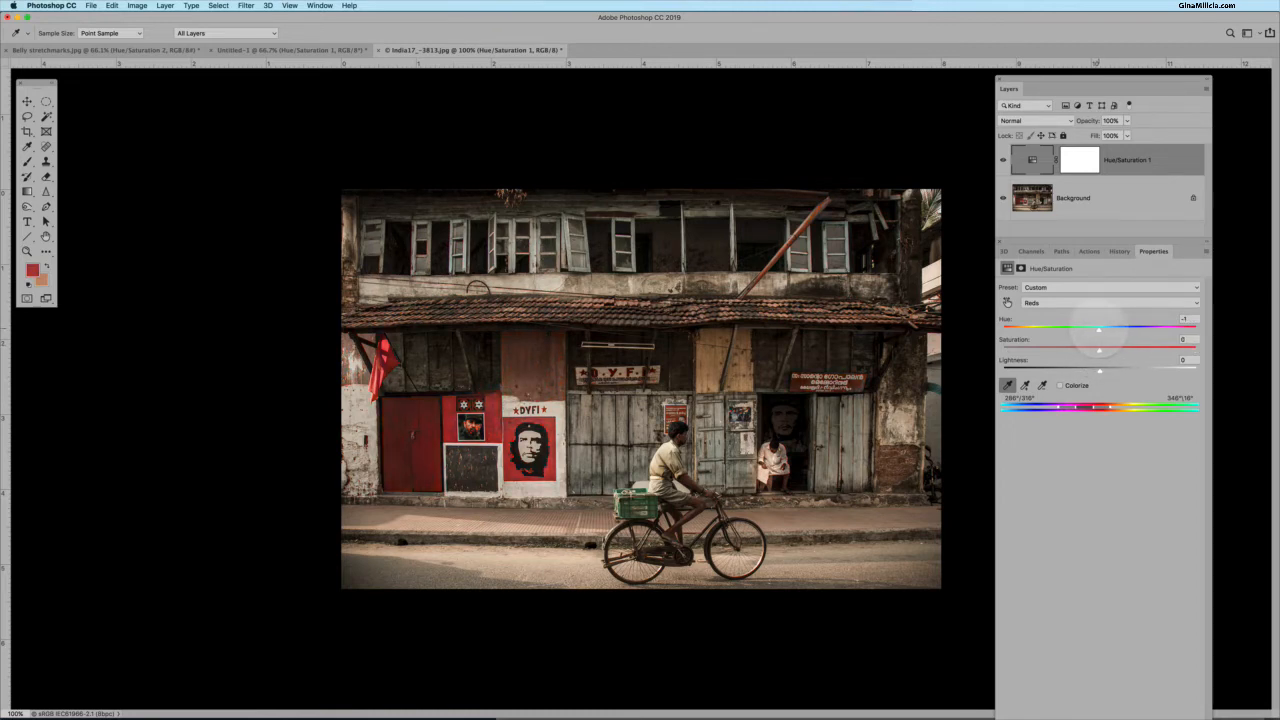
mouse_move(1100, 328)
left_mouse_down()
mouse_move(1062, 329)
mouse_move(1134, 325)
mouse_move(929, 334)
mouse_move(1150, 329)
mouse_move(1113, 330)
left_mouse_up()
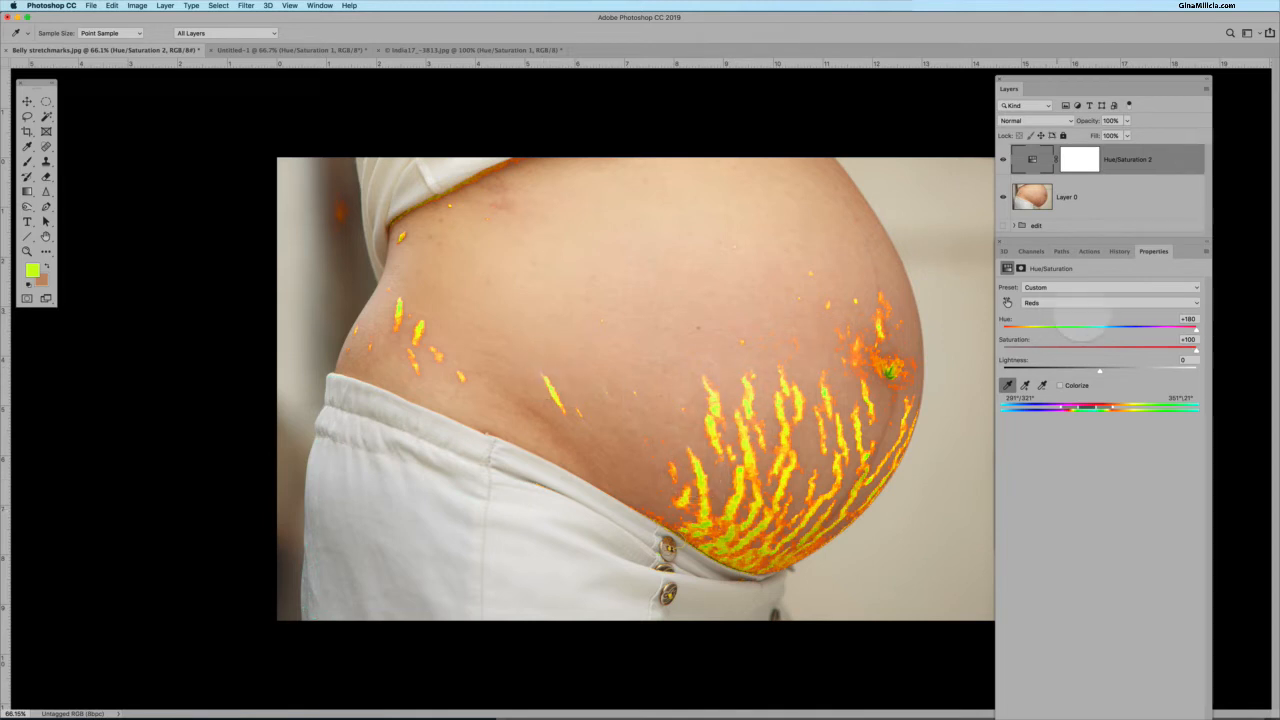
In the belly photo's Hue/Saturation adjustment, reset Saturation and Hue to 0.
left_click(1098, 349)
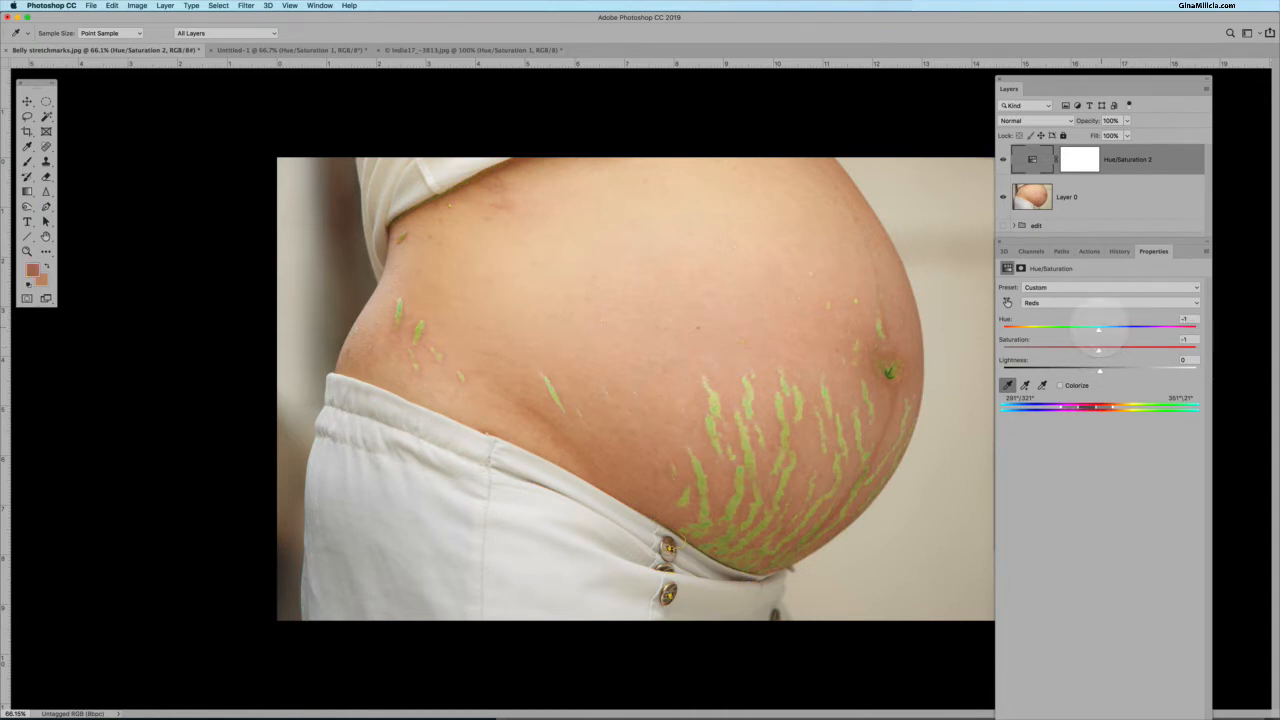
left_click_drag(1098, 329, 1099, 329)
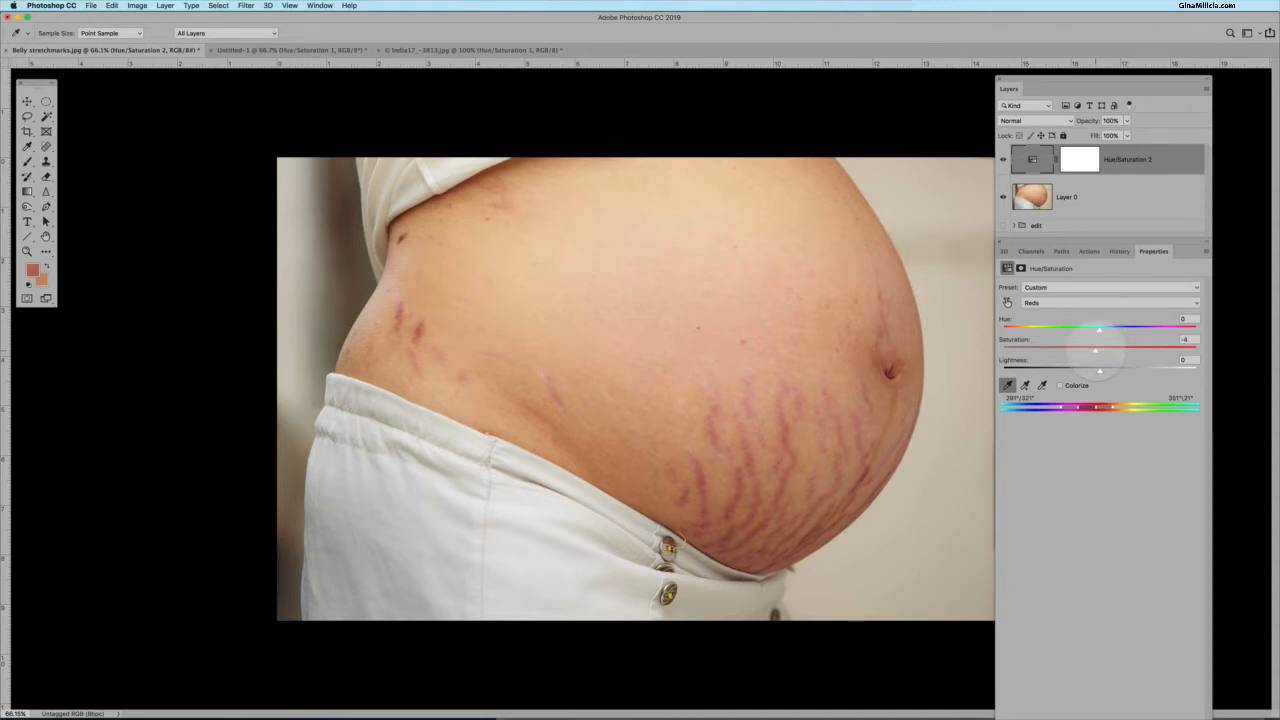
left_click_drag(1095, 350, 1098, 351)
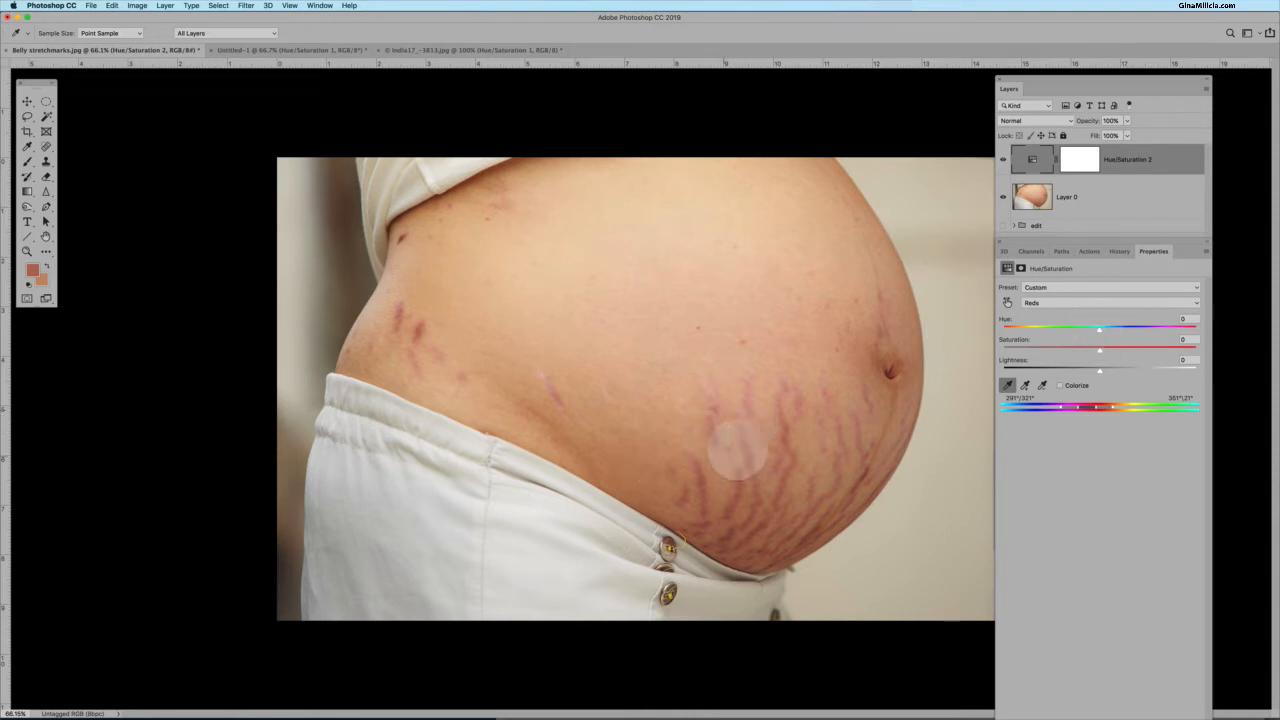
Set the Reds Hue to +33 to blend the stretch marks, and toggle the adjustment layer's visibility to compare.
scroll(742, 468, "up", 2)
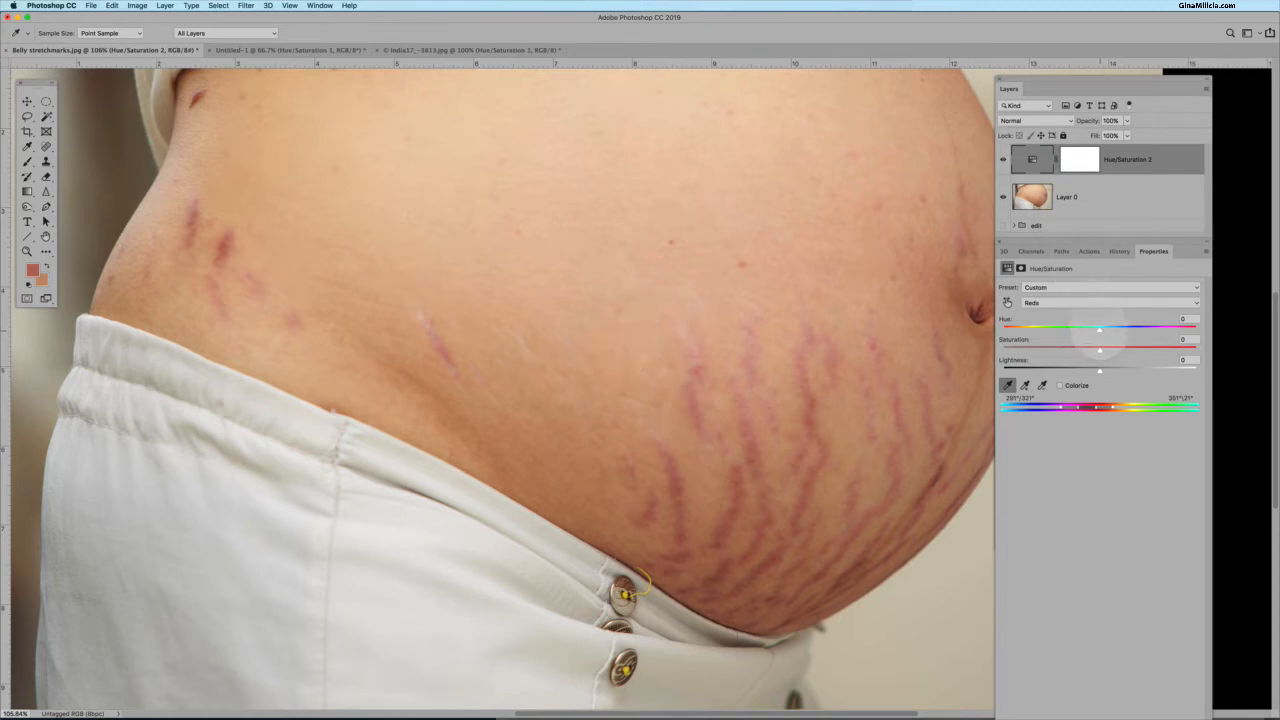
left_click_drag(1099, 330, 1125, 329)
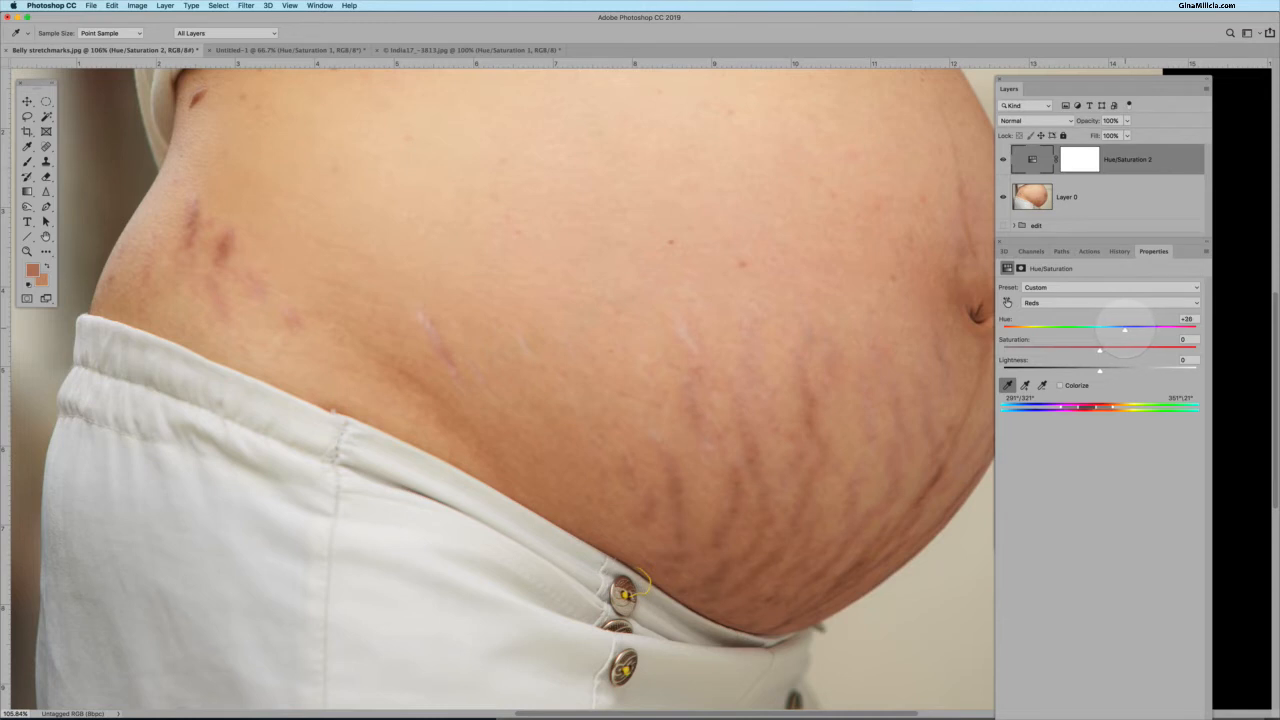
left_click_drag(1125, 330, 1119, 330)
mouse_move(1143, 330)
left_mouse_down()
mouse_move(1164, 330)
mouse_move(1144, 330)
left_mouse_up()
left_click_drag(1129, 330, 1128, 330)
left_click_drag(1132, 329, 1131, 329)
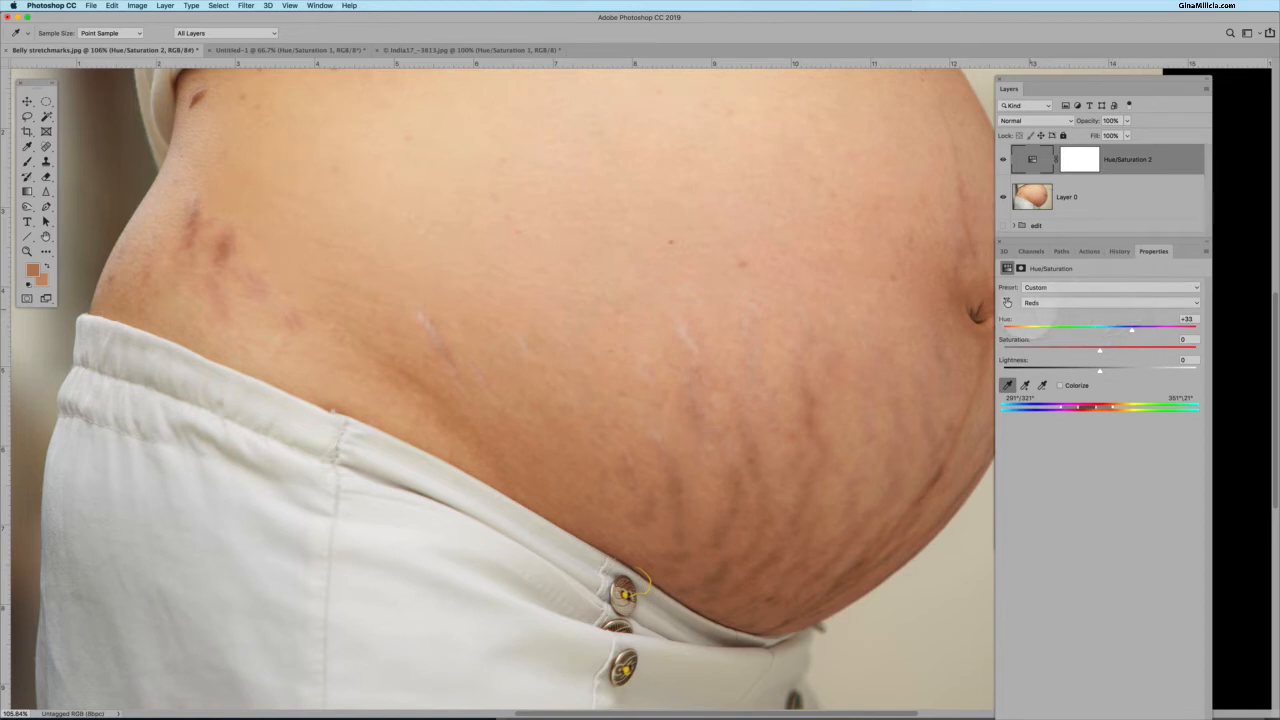
left_click(1003, 159)
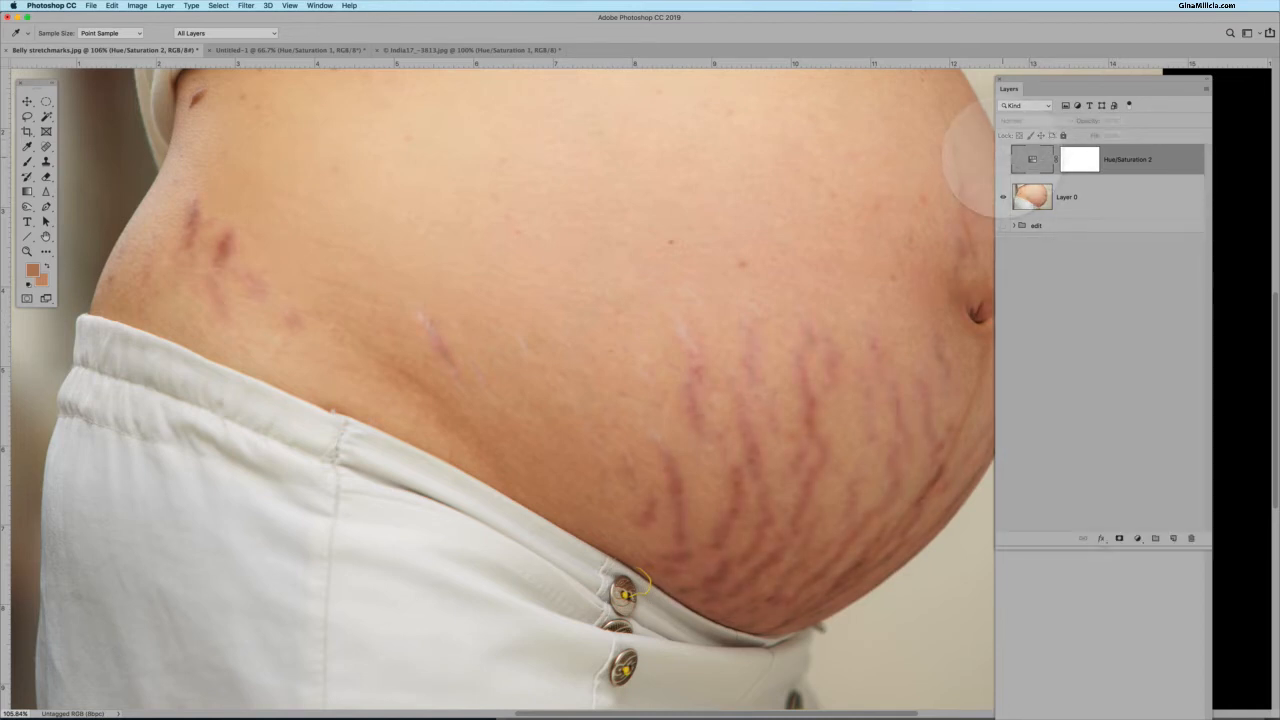
left_click(1003, 159)
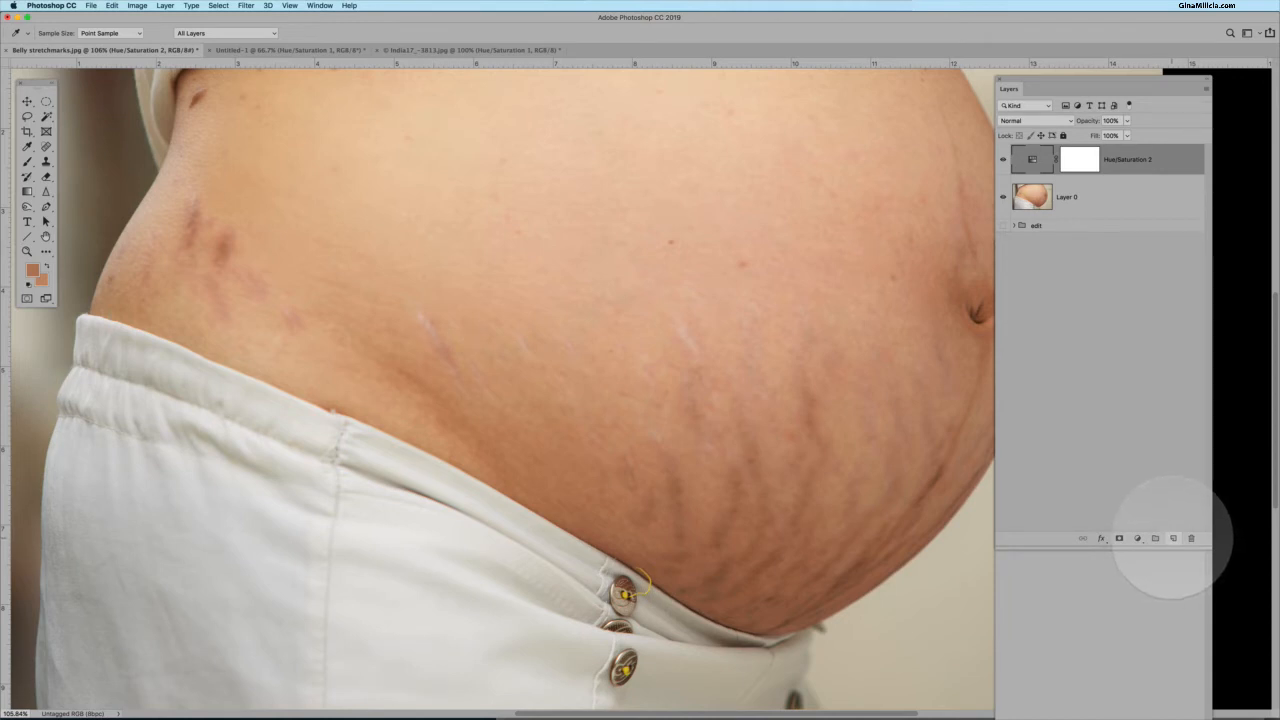
Add a new empty layer on top and select the Clone Stamp tool.
left_click(1173, 538)
key("m")
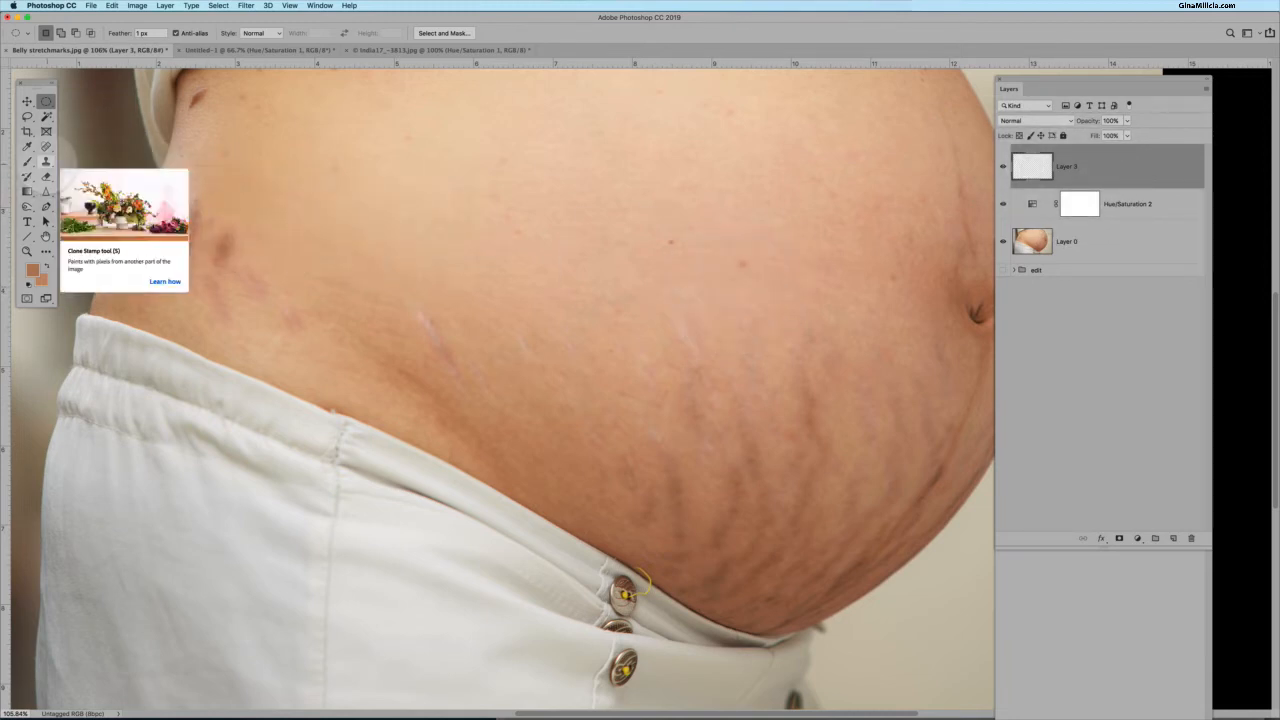
left_click(45, 161)
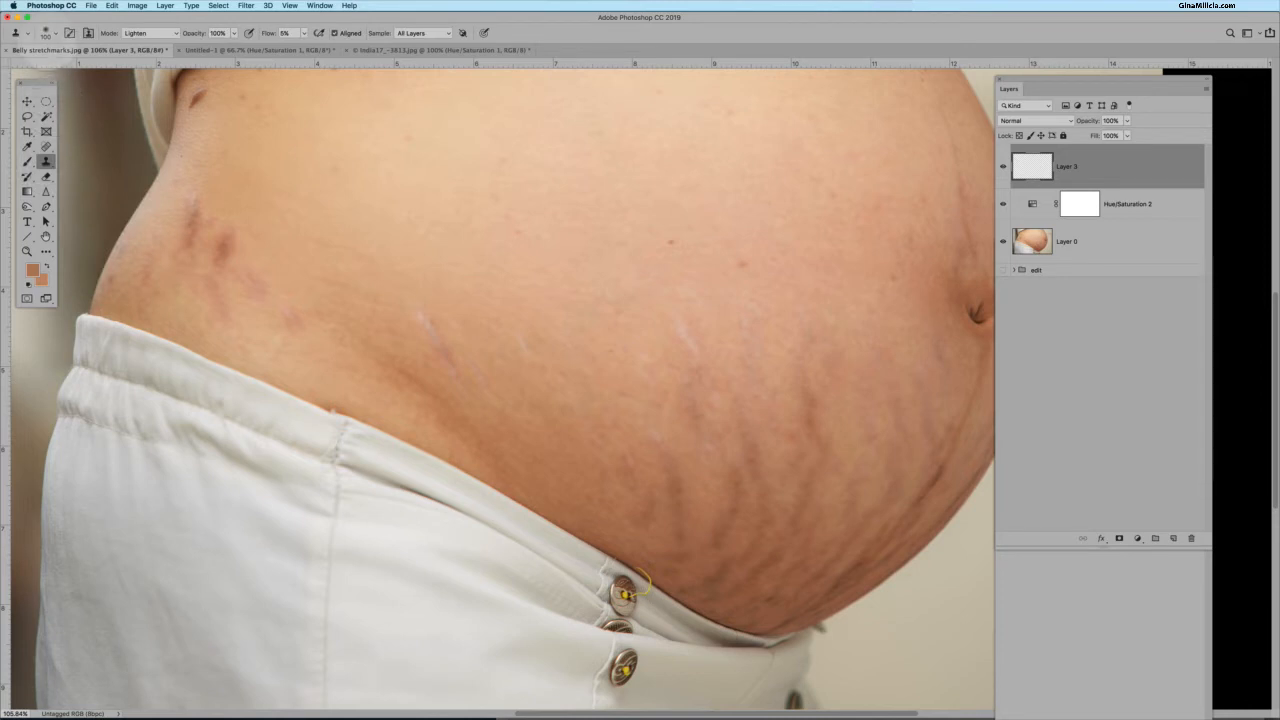
Review the Clone Stamp brush settings and set the tool's blending mode to Lighten.
left_click(45, 33)
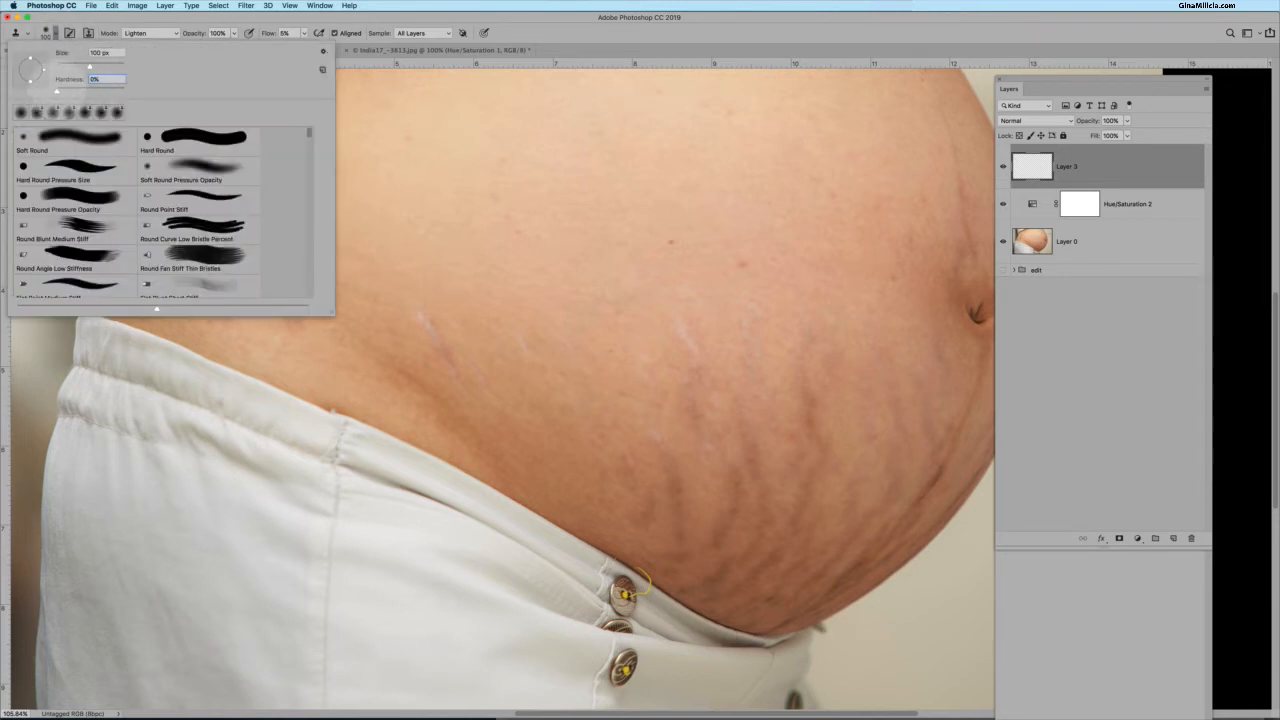
left_click(148, 33)
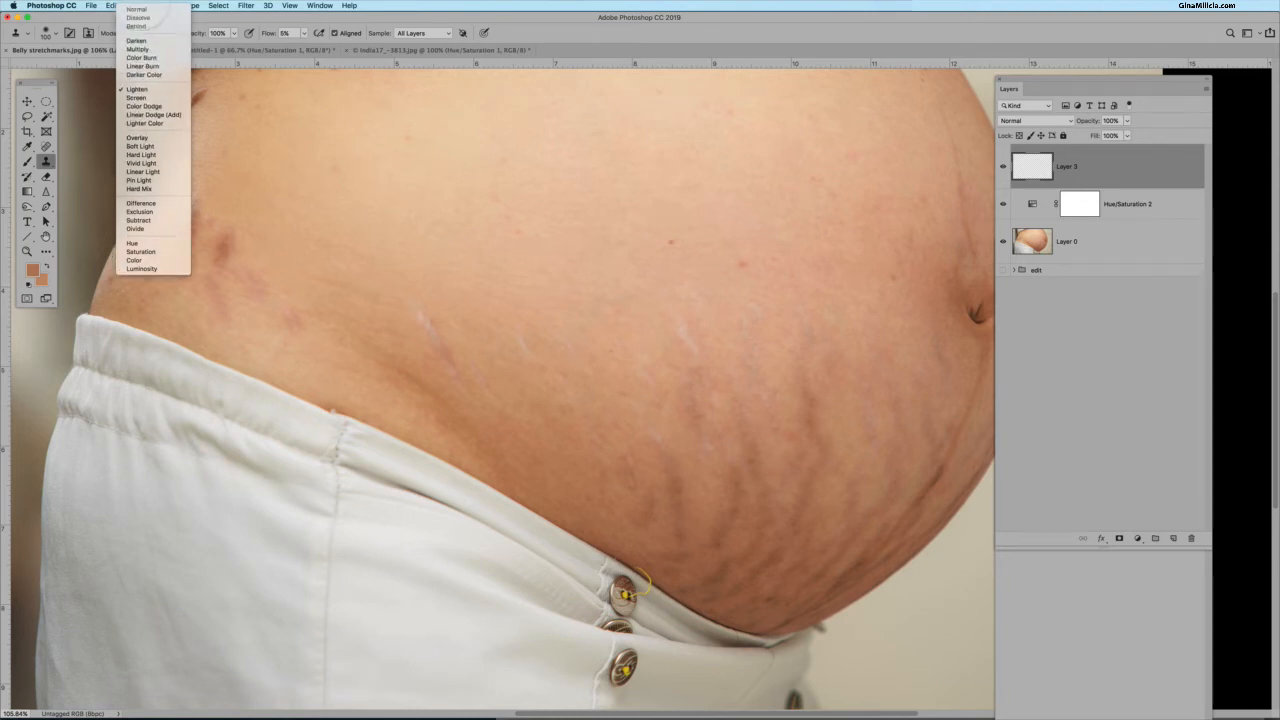
left_click(136, 9)
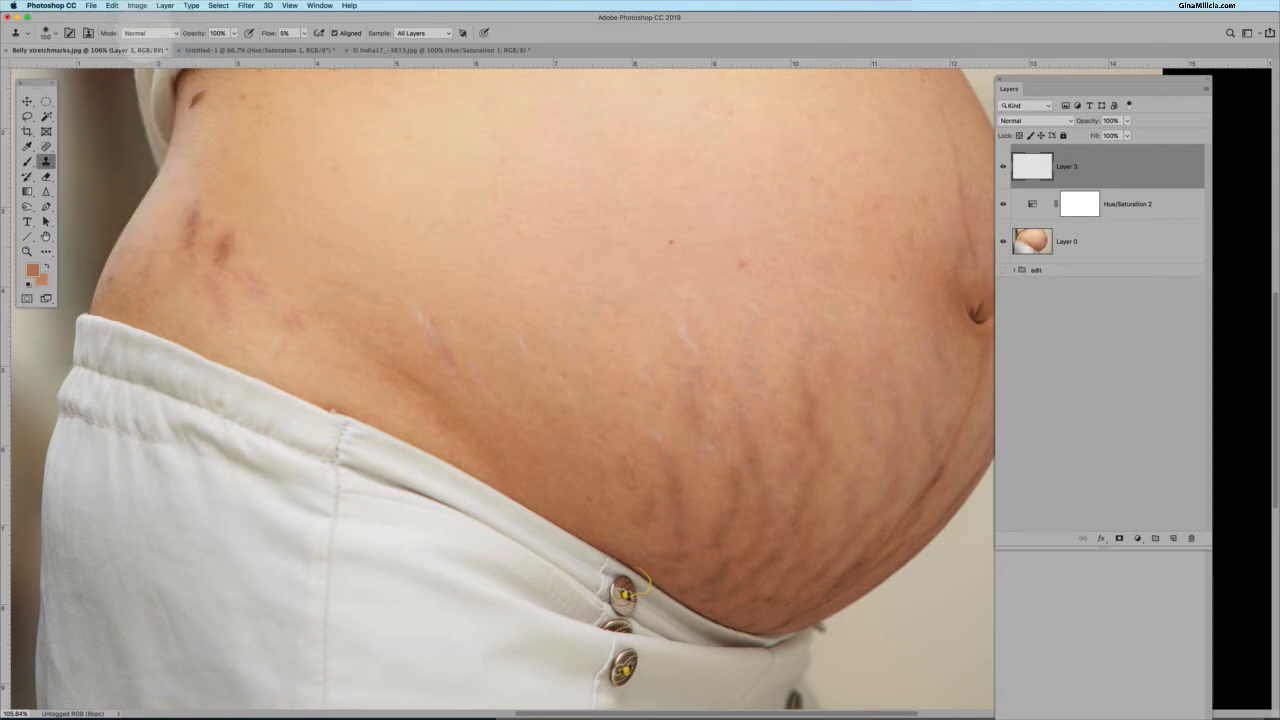
left_click(148, 33)
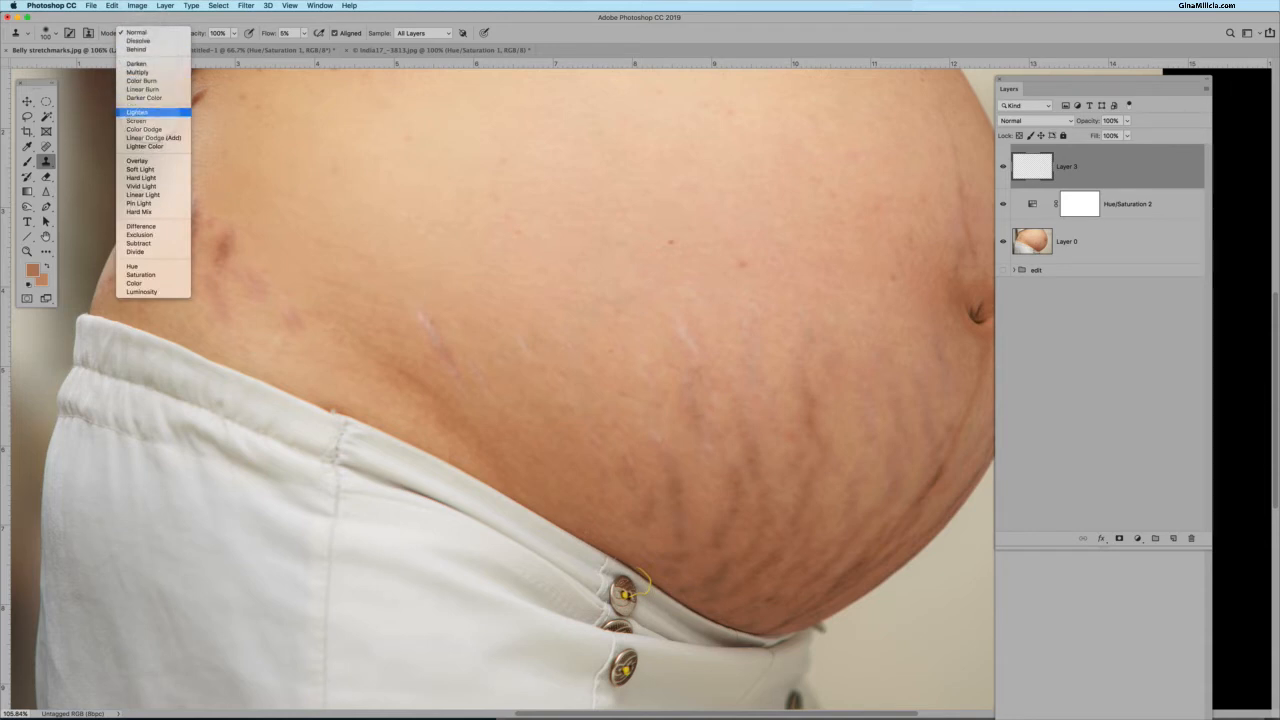
left_click(137, 112)
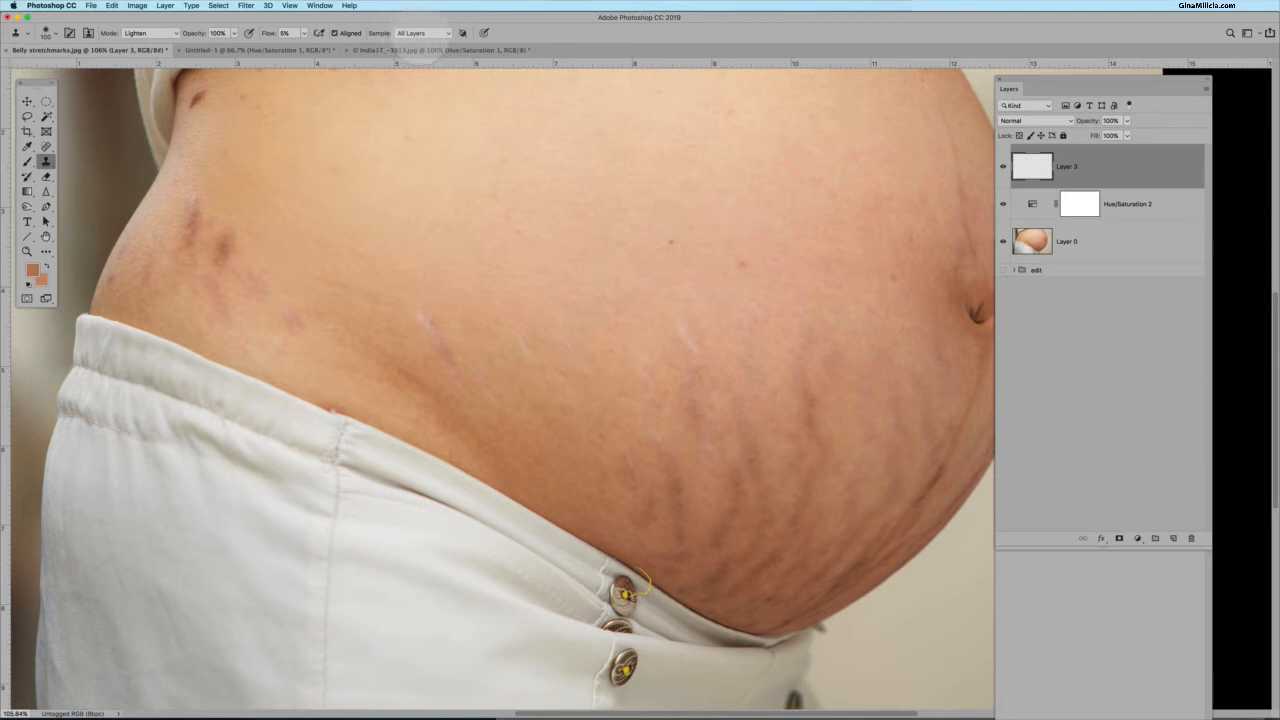
Enlarge the brush, sample nearby clean skin, and clone over the dark stretch mark on the belly's left side.
scroll(250, 275, "down", 2)
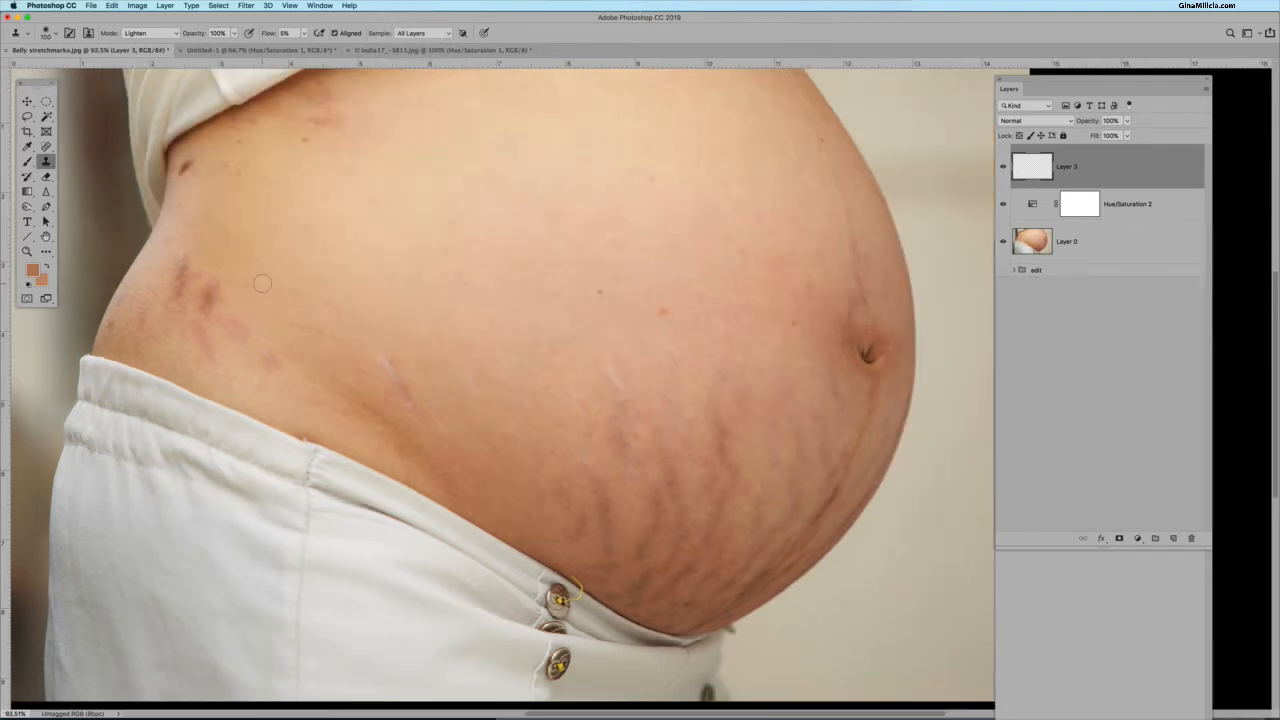
key("bracketright")
key("bracketright")
left_click_drag(228, 294, 216, 294)
left_click_drag(222, 285, 212, 289)
left_click(239, 292, "alt")
left_click_drag(226, 295, 213, 288)
scroll(236, 293, "up", 10)
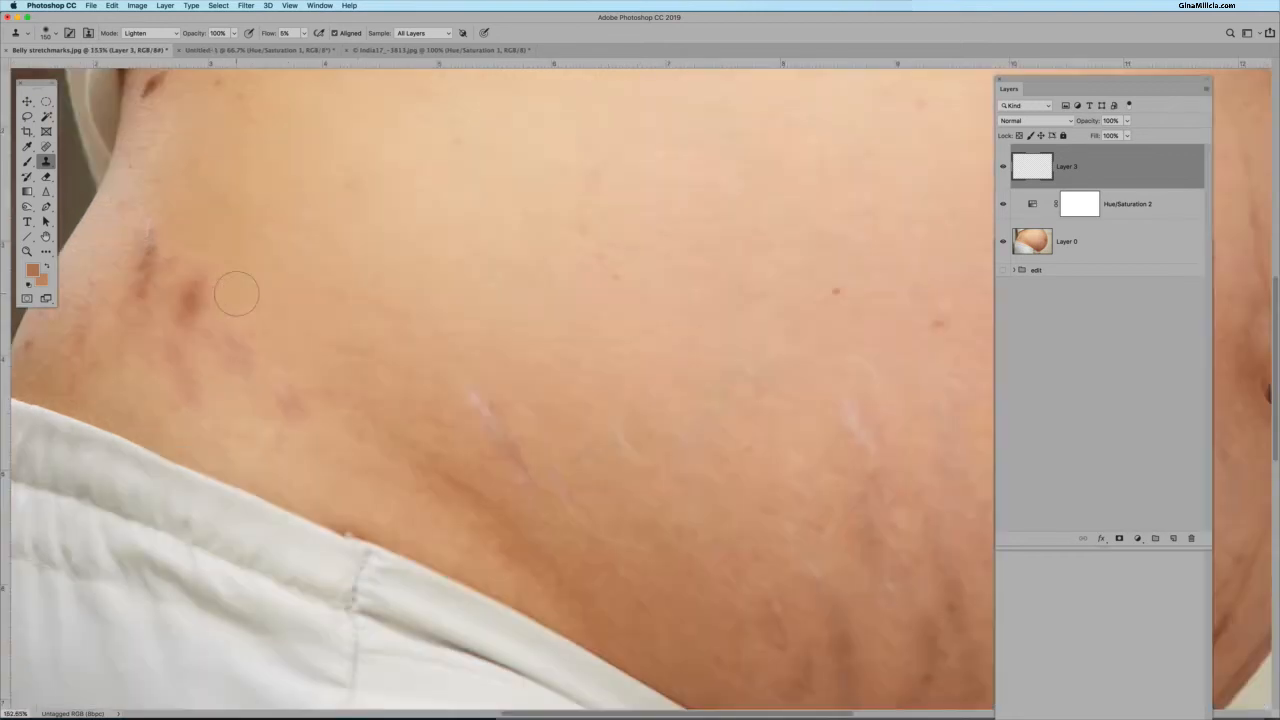
key("space")
left_click_drag(286, 297, 346, 289)
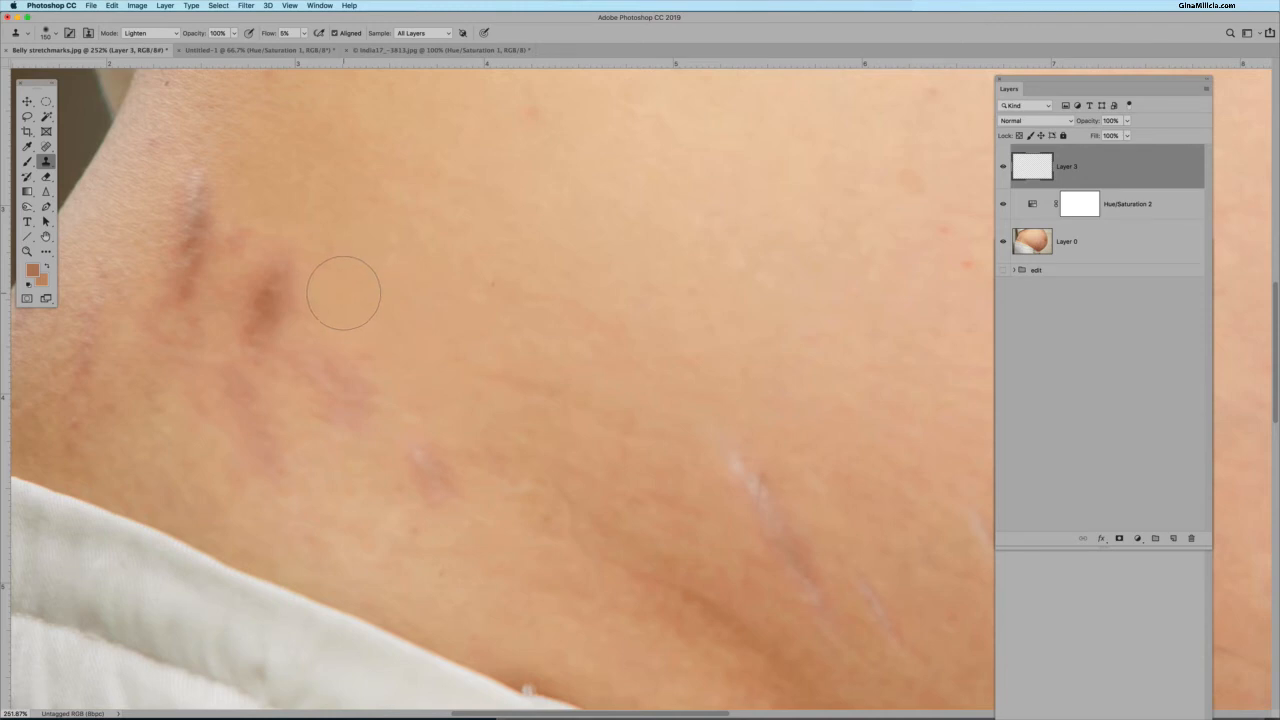
key("alt")
left_click(343, 293, "alt")
left_click_drag(337, 286, 280, 288)
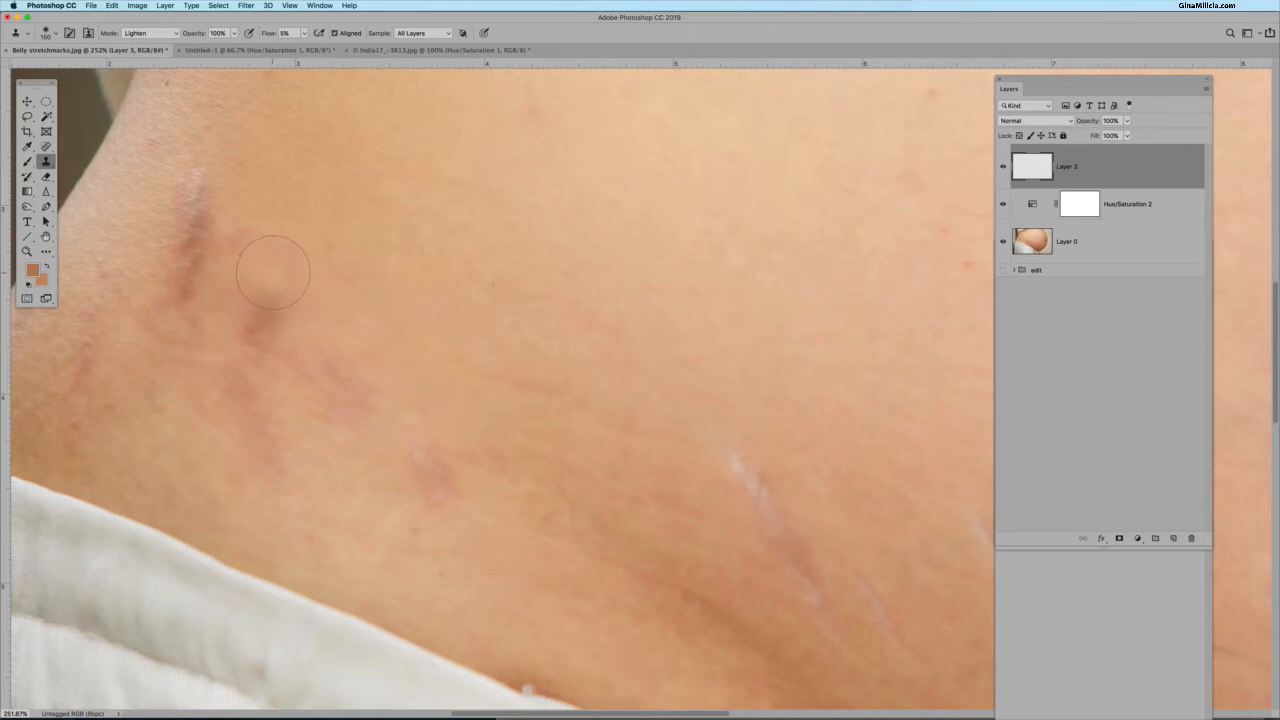
mouse_move(273, 272)
left_mouse_down()
mouse_move(268, 320)
mouse_move(275, 258)
mouse_move(261, 323)
mouse_move(272, 262)
mouse_move(260, 312)
mouse_move(260, 290)
mouse_move(288, 294)
mouse_move(289, 269)
mouse_move(253, 311)
mouse_move(279, 268)
mouse_move(246, 296)
mouse_move(268, 337)
left_mouse_up()
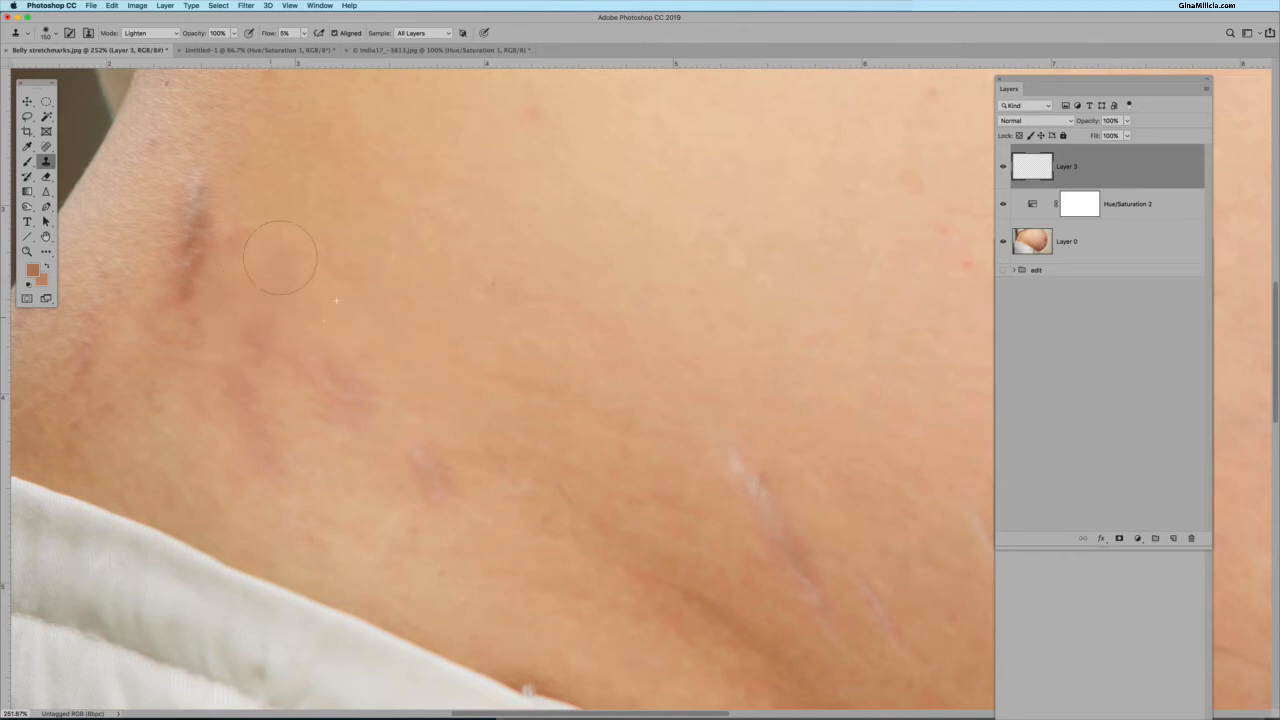
mouse_move(280, 258)
left_mouse_down()
mouse_move(256, 283)
mouse_move(261, 316)
mouse_move(290, 252)
left_mouse_up()
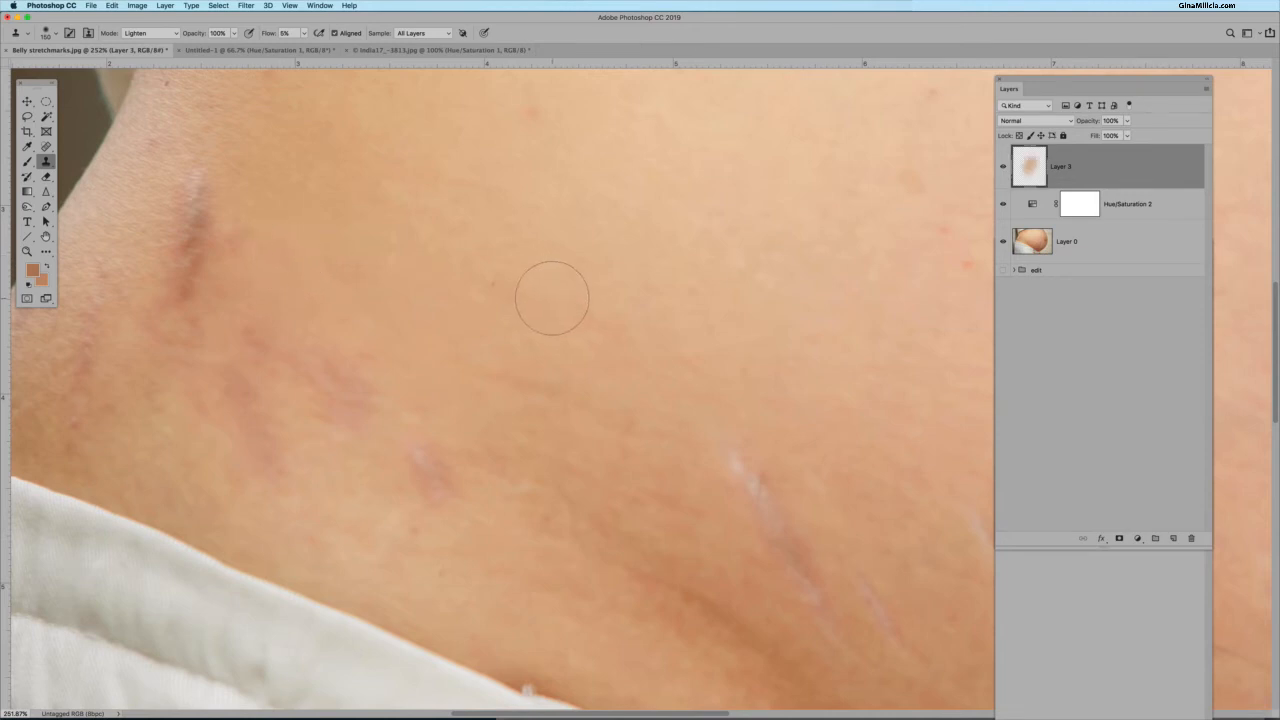
Toggle the clone layer's visibility on and off to compare before and after.
left_click(1003, 166)
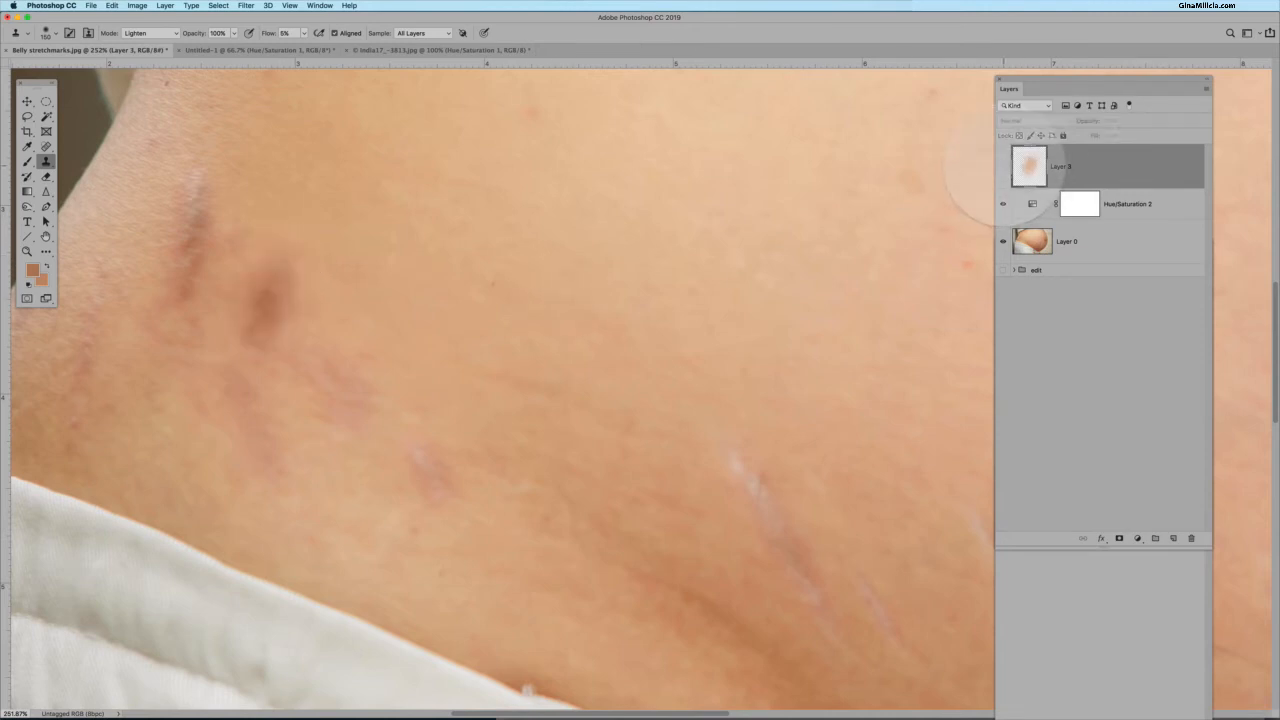
left_click(1003, 166)
left_click(1003, 166)
left_click(1003, 166)
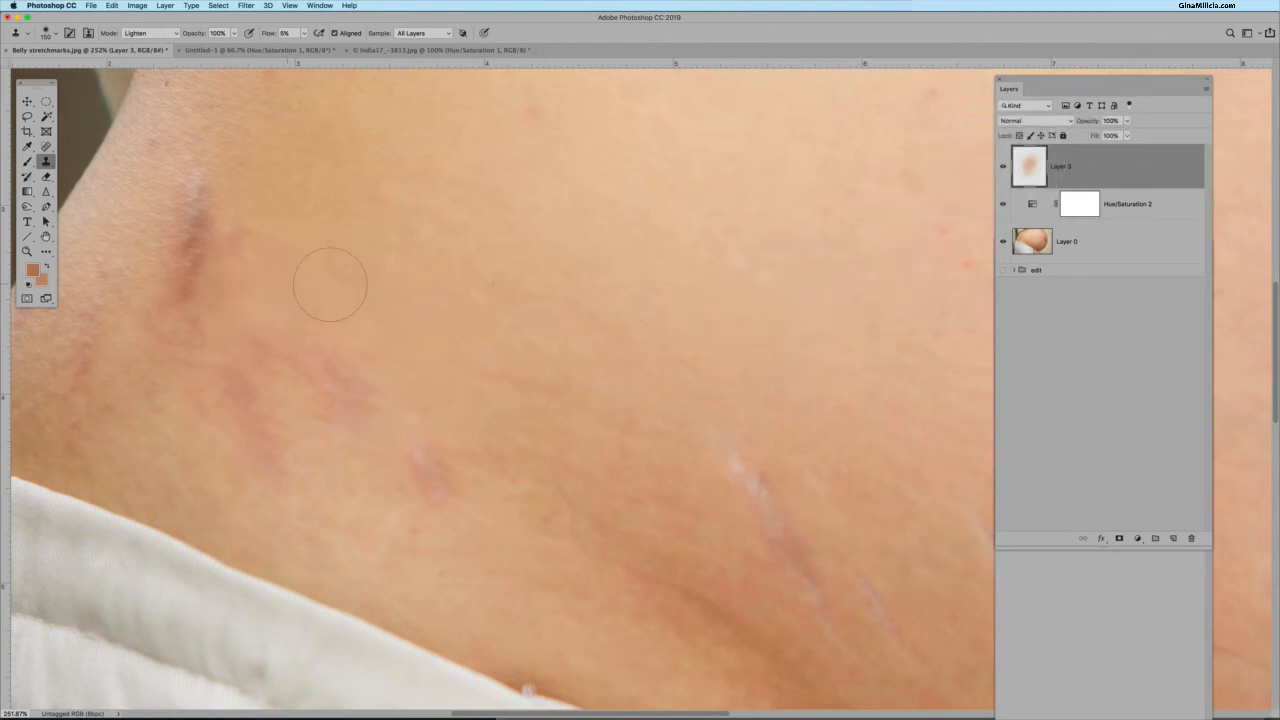
Sample clean skin and clone over the stretch marks higher on the belly's left flank.
key("space")
left_click_drag(591, 277, 633, 407)
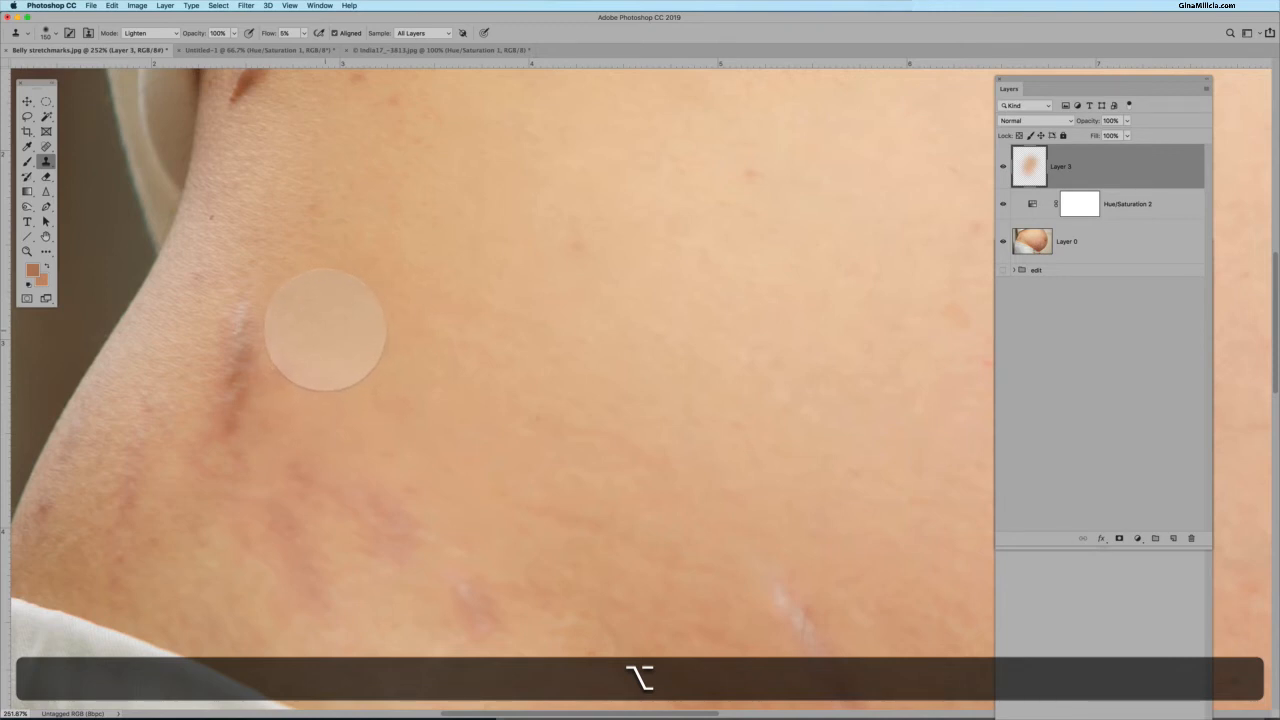
left_click(324, 328, "alt")
mouse_move(260, 330)
left_mouse_down()
mouse_move(275, 385)
mouse_move(281, 350)
mouse_move(279, 383)
mouse_move(270, 361)
mouse_move(262, 381)
mouse_move(246, 319)
mouse_move(223, 336)
mouse_move(237, 305)
mouse_move(244, 341)
mouse_move(220, 424)
mouse_move(246, 378)
mouse_move(239, 422)
mouse_move(233, 376)
mouse_move(213, 454)
mouse_move(254, 373)
mouse_move(223, 371)
left_mouse_up()
key("alt")
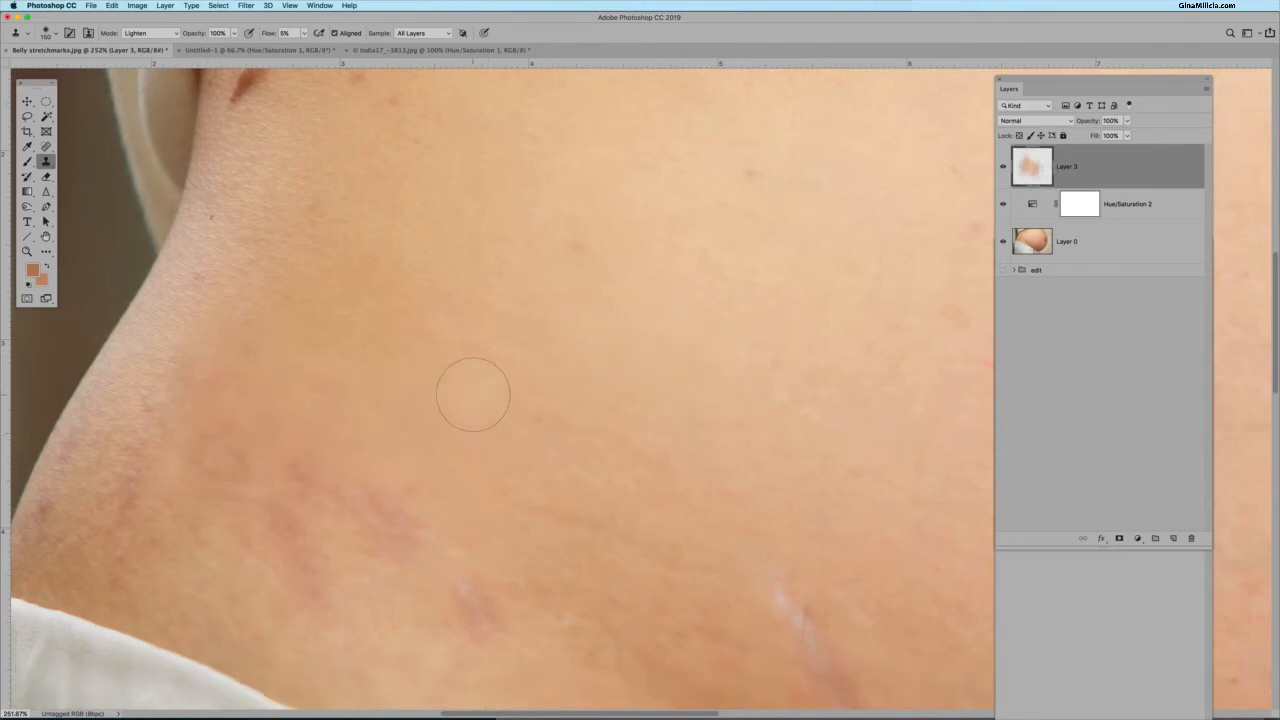
Sample clean skin and clone over the faint stretch marks on the lower left belly near the waistband.
scroll(472, 395, "down", 3)
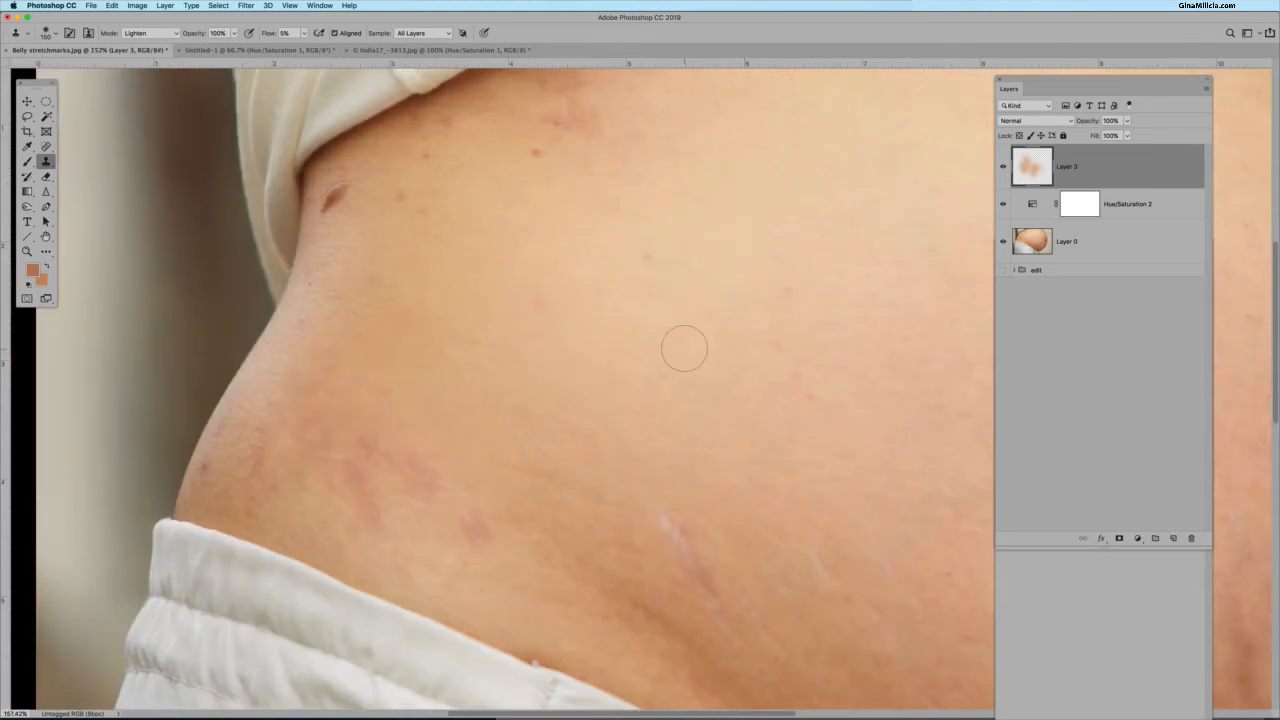
key("alt")
left_click(487, 565, "alt")
key("alt")
left_click(457, 438, "alt")
left_click_drag(406, 471, 428, 474)
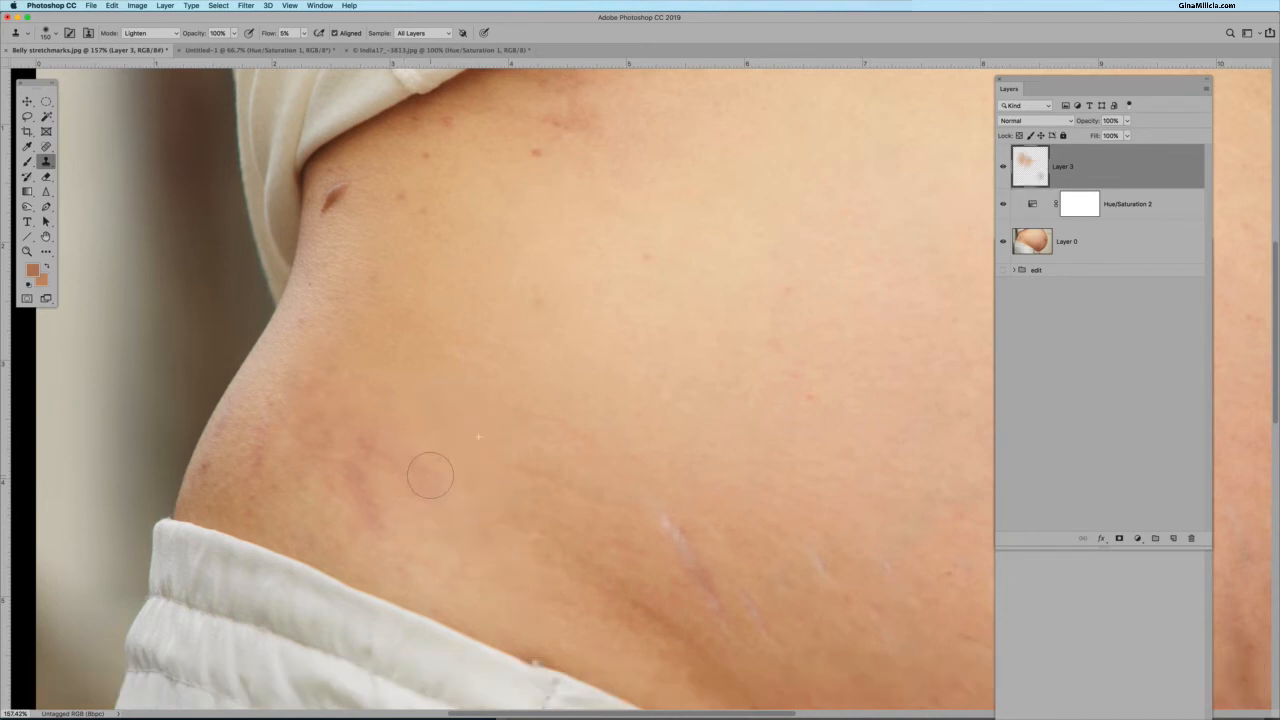
key("space")
left_click_drag(800, 455, 534, 337)
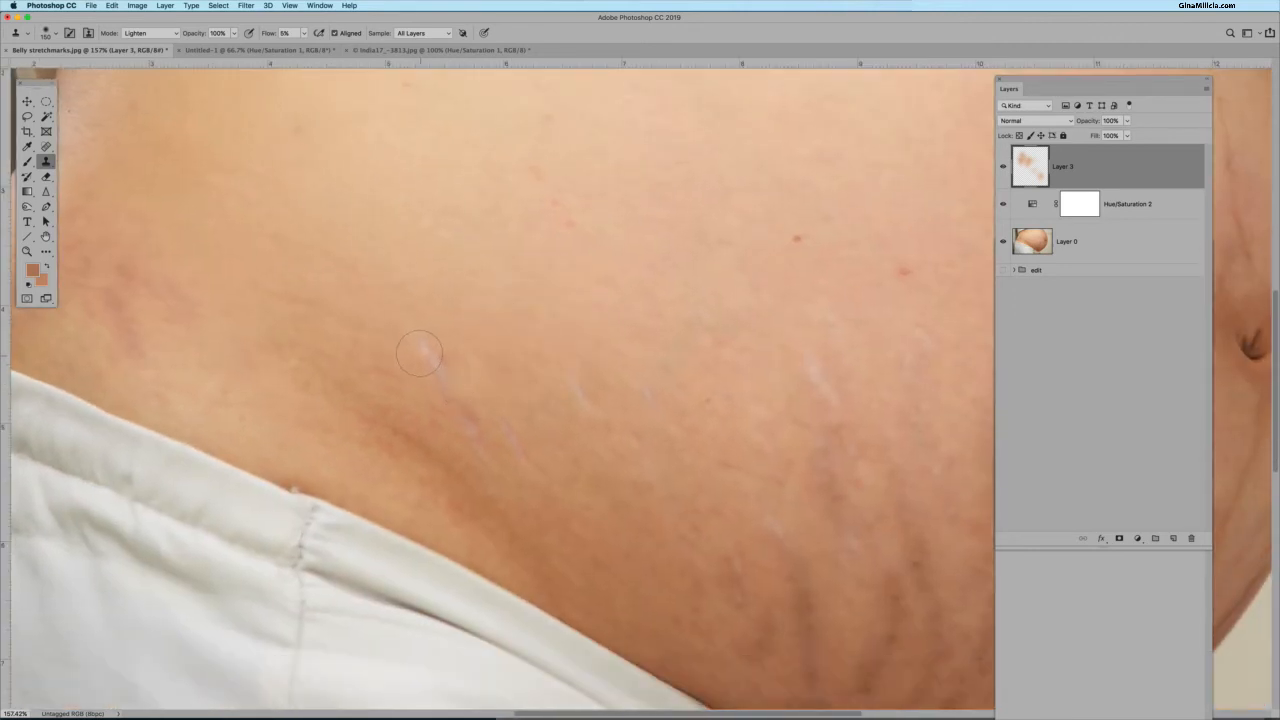
key("space")
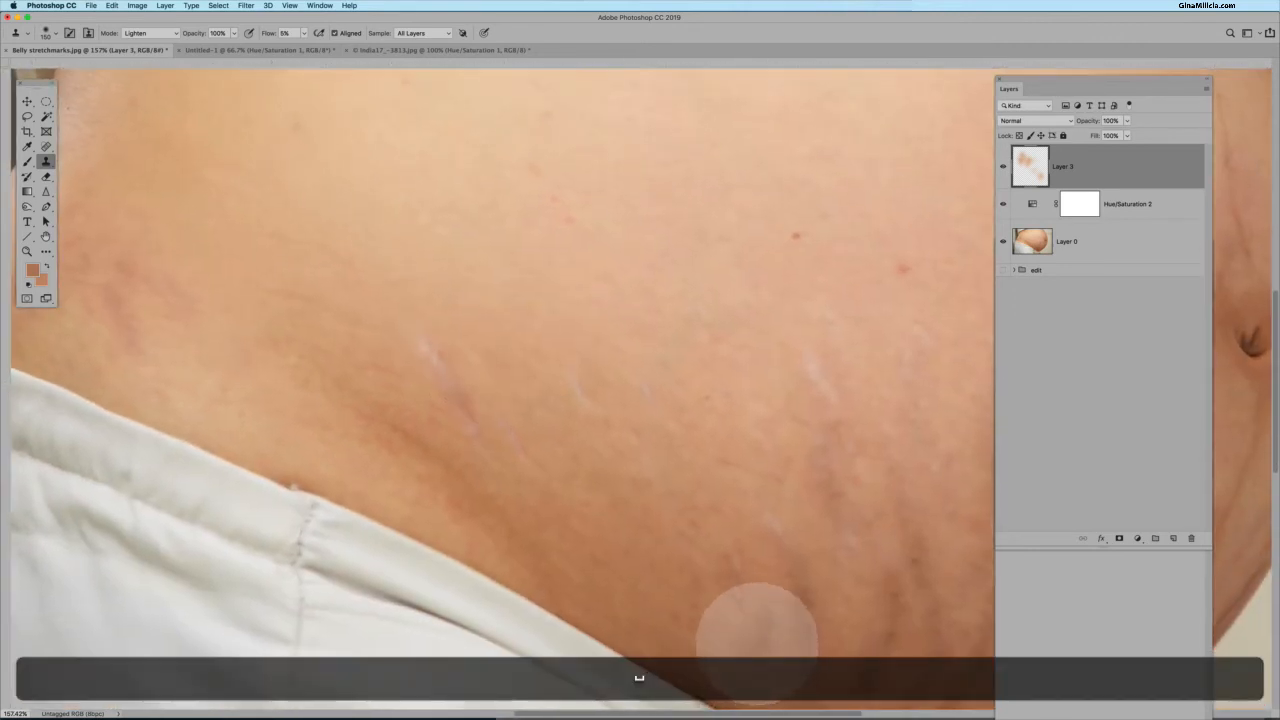
left_click_drag(751, 617, 558, 477)
mouse_move(640, 451)
left_mouse_down()
mouse_move(469, 449)
mouse_move(410, 465)
left_mouse_up()
key("alt")
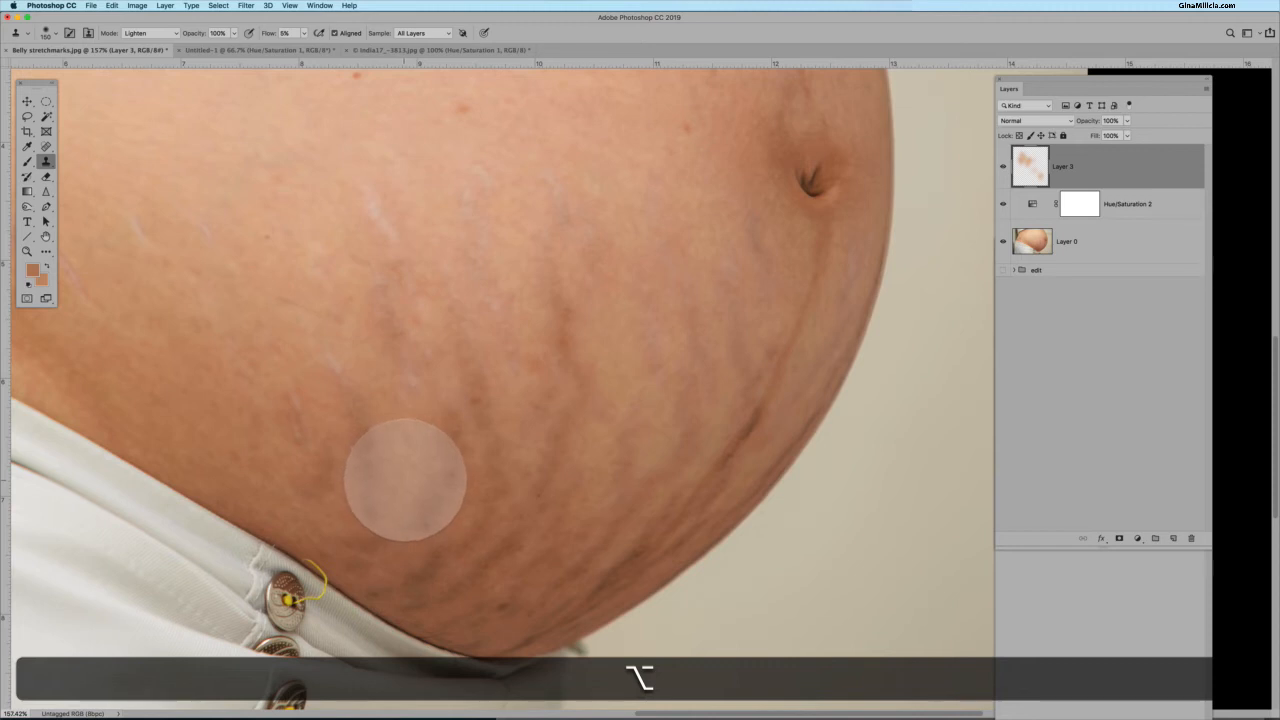
left_click(421, 491, "alt")
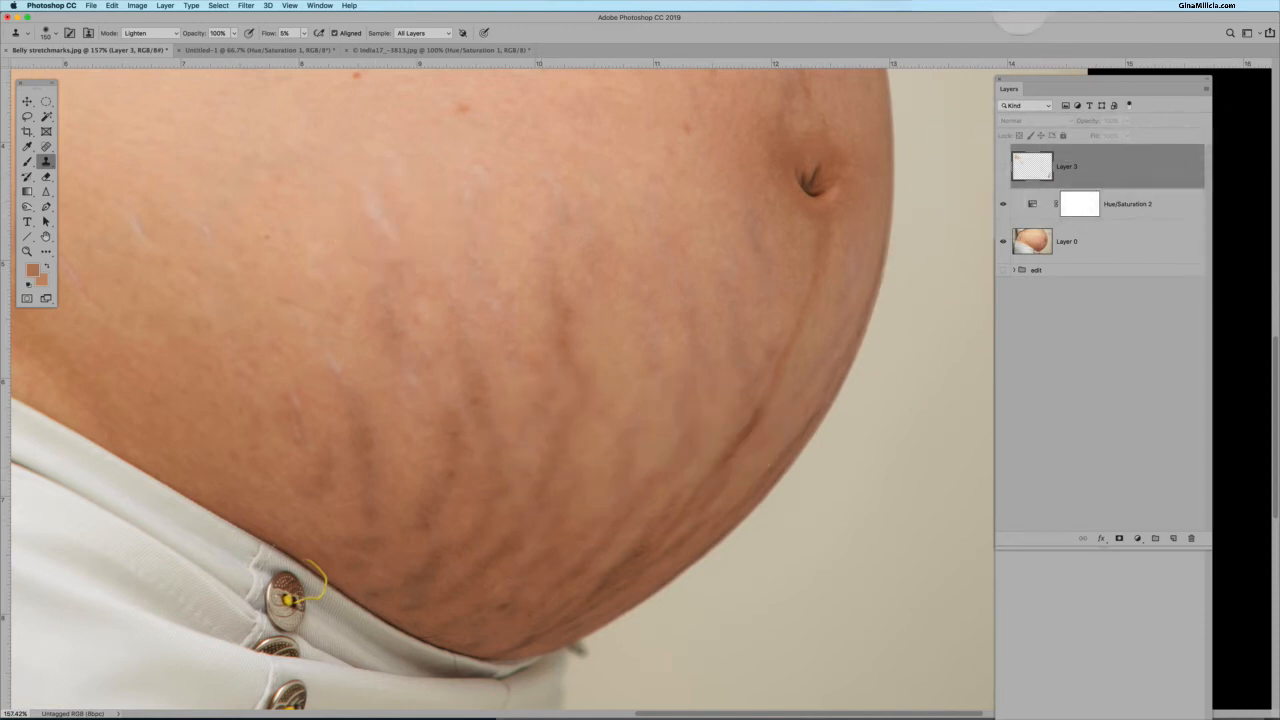
View the whole photo and toggle the top clone layer's visibility repeatedly to compare the result.
left_click(1020, 5)
left_click(1040, 27)
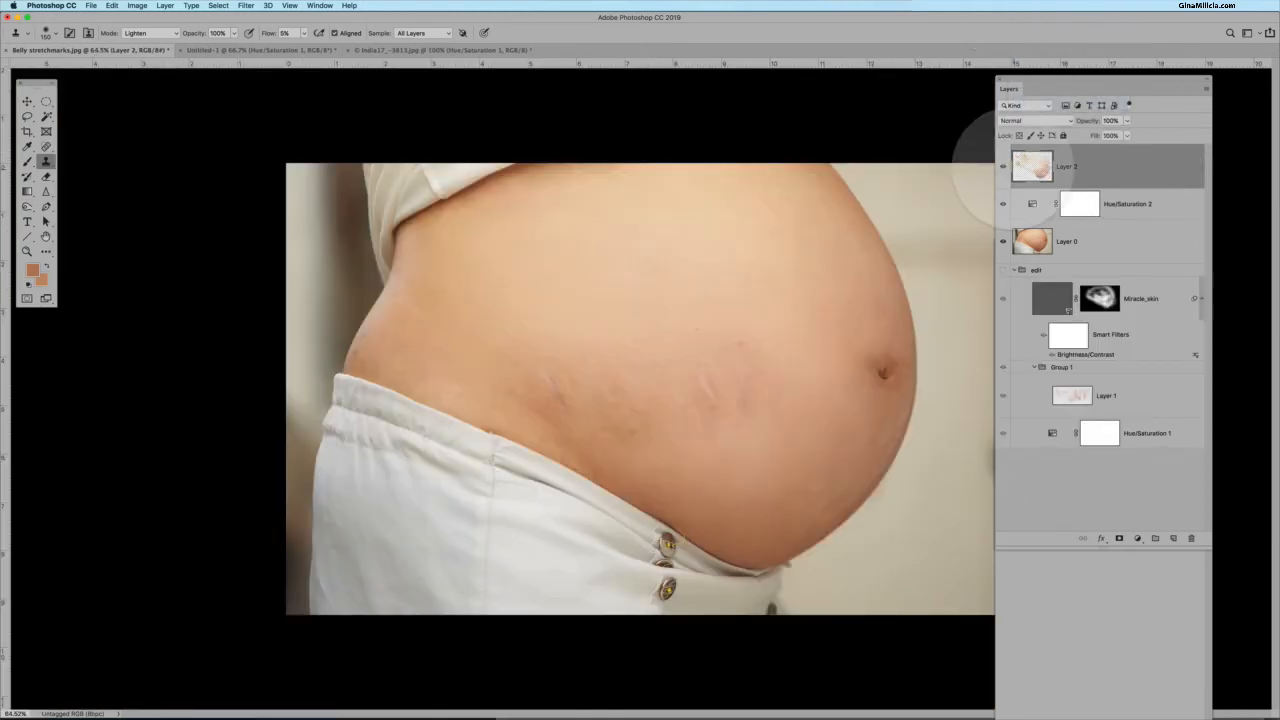
left_click(1003, 166)
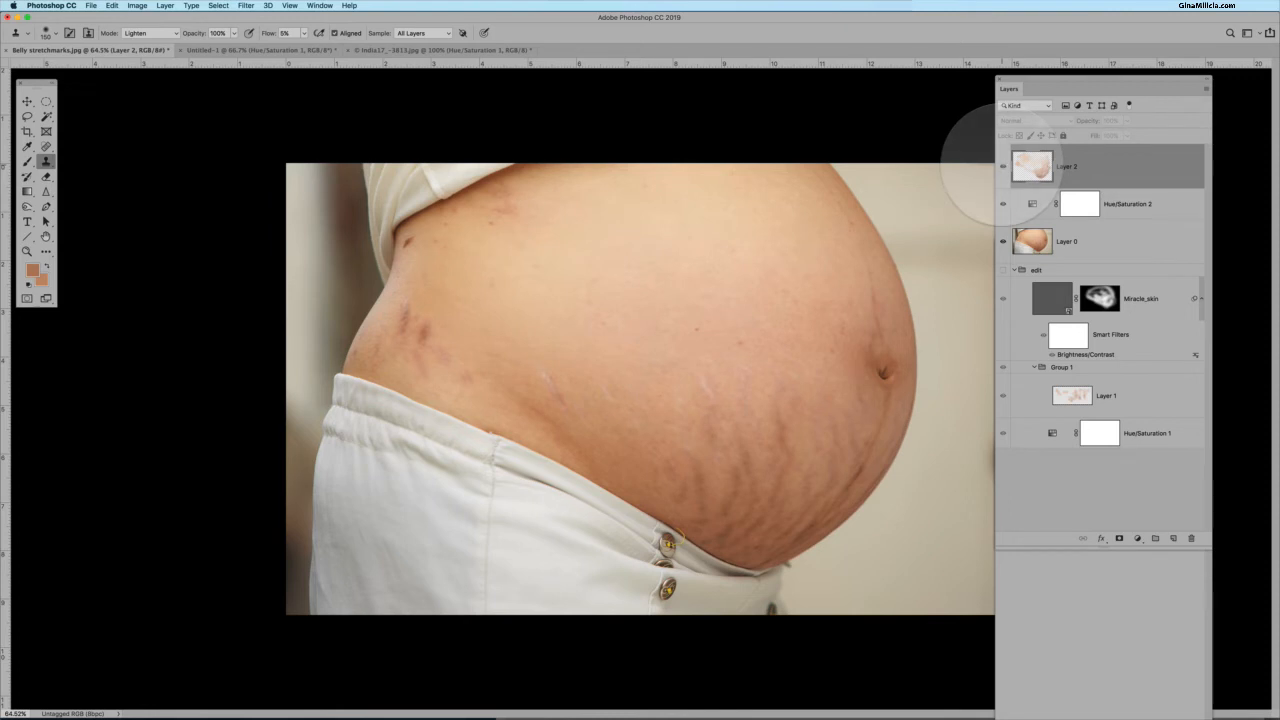
left_click(1003, 166)
left_click(1003, 166)
left_click(1003, 166)
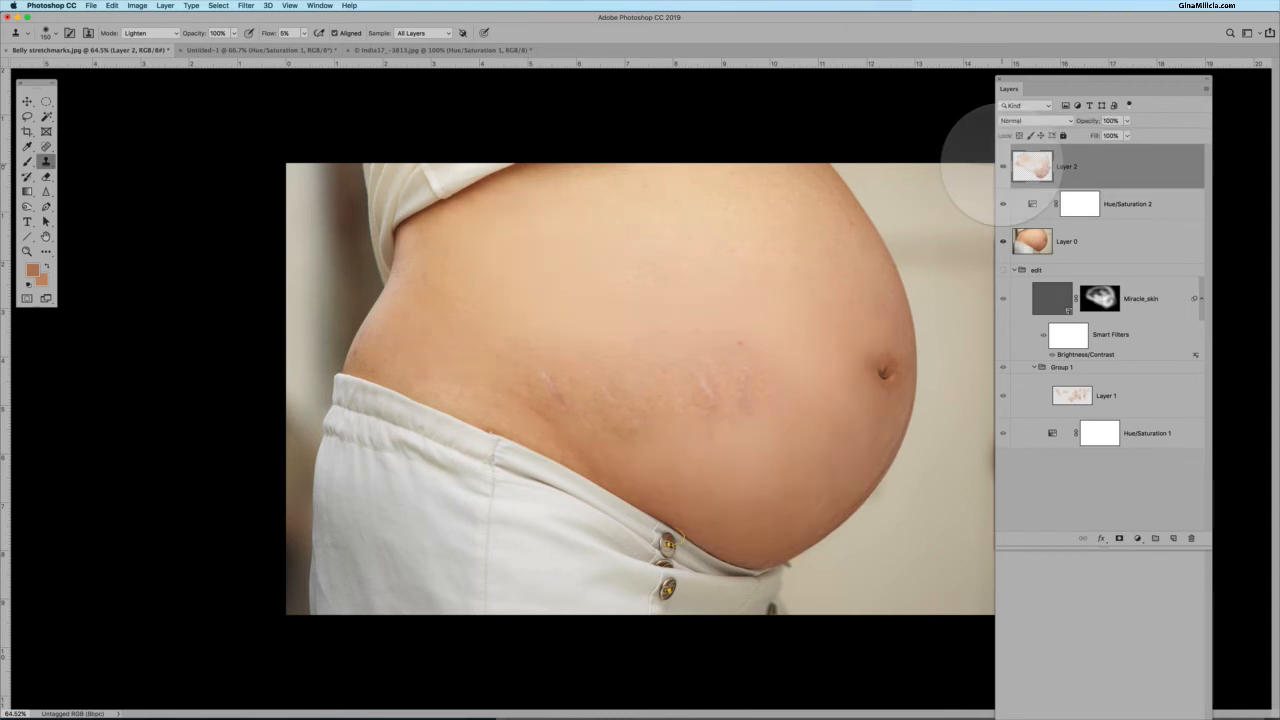
left_click(1003, 166)
left_click(1003, 166)
left_click(1003, 166)
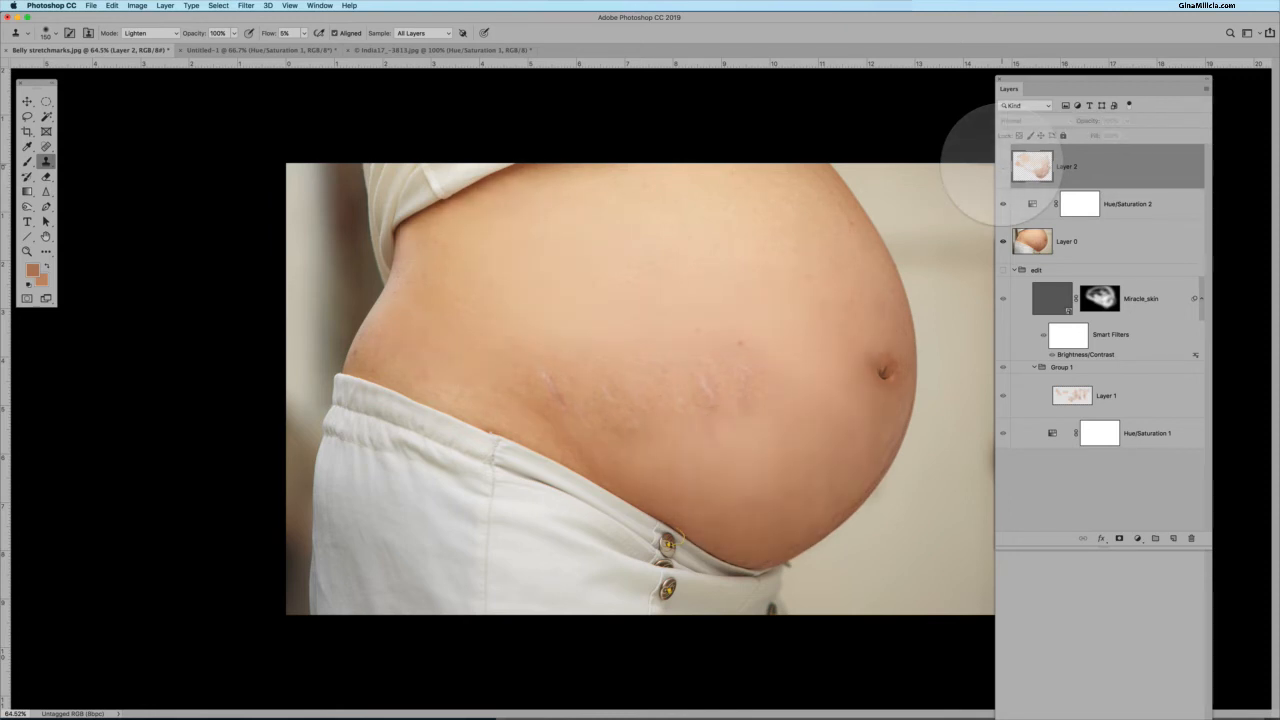
left_click(1003, 166)
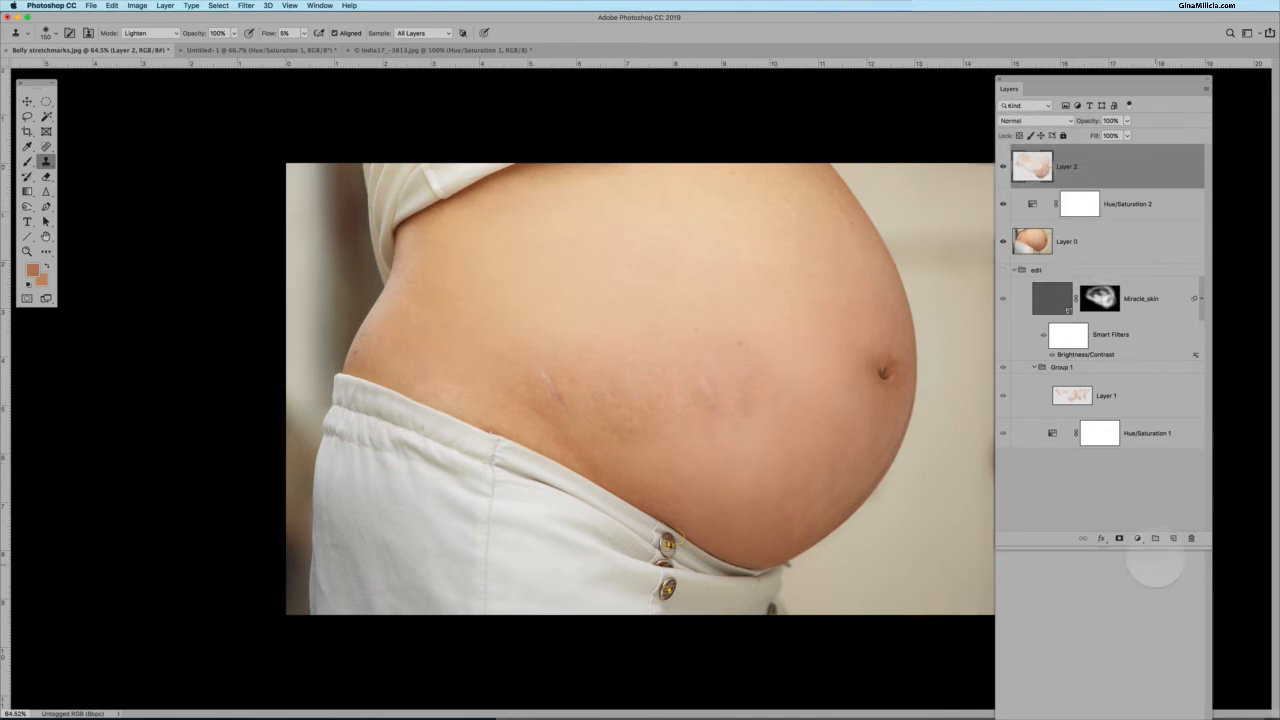
Add another empty layer on top and set the Clone Stamp blending mode to Darken.
left_click(1173, 538)
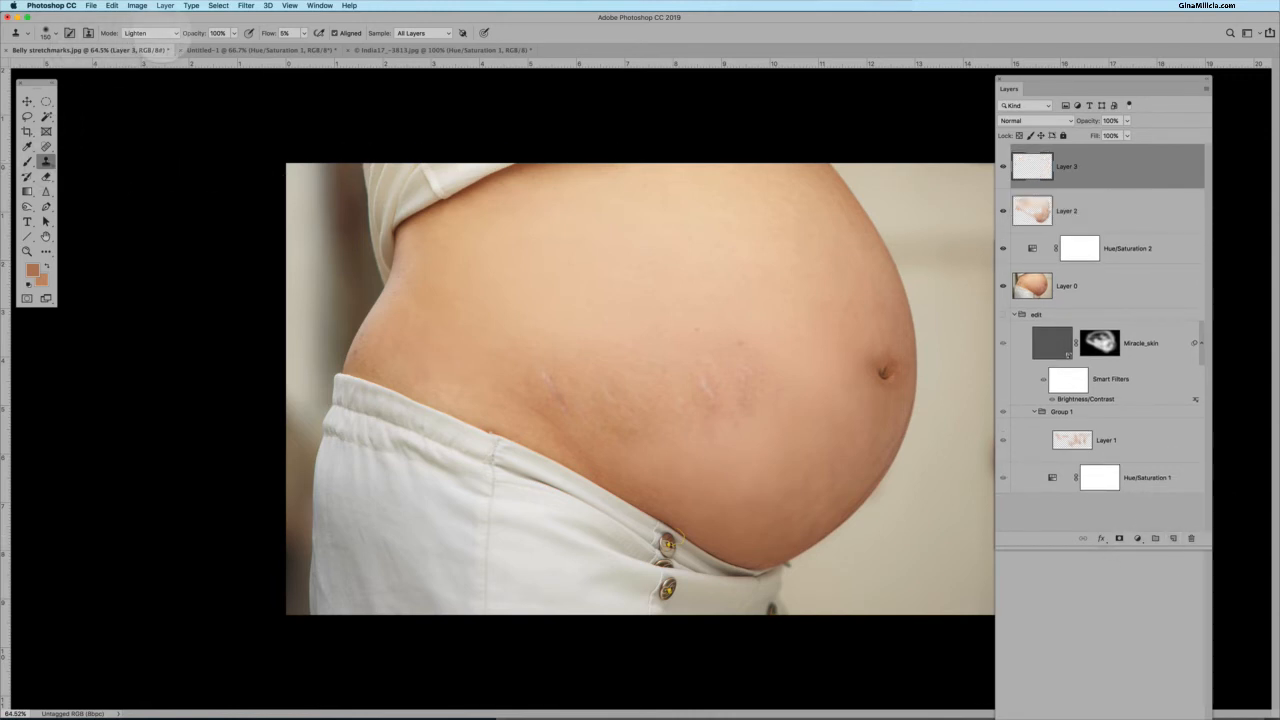
left_click(150, 33)
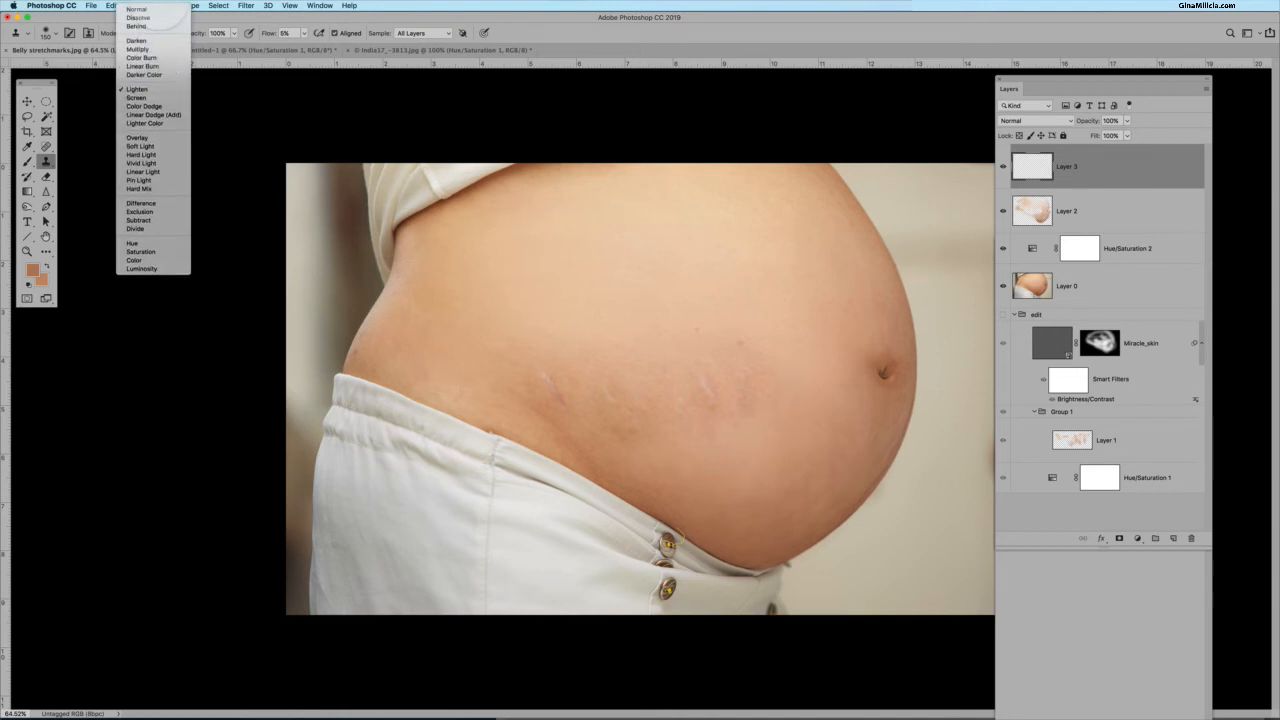
left_click(136, 40)
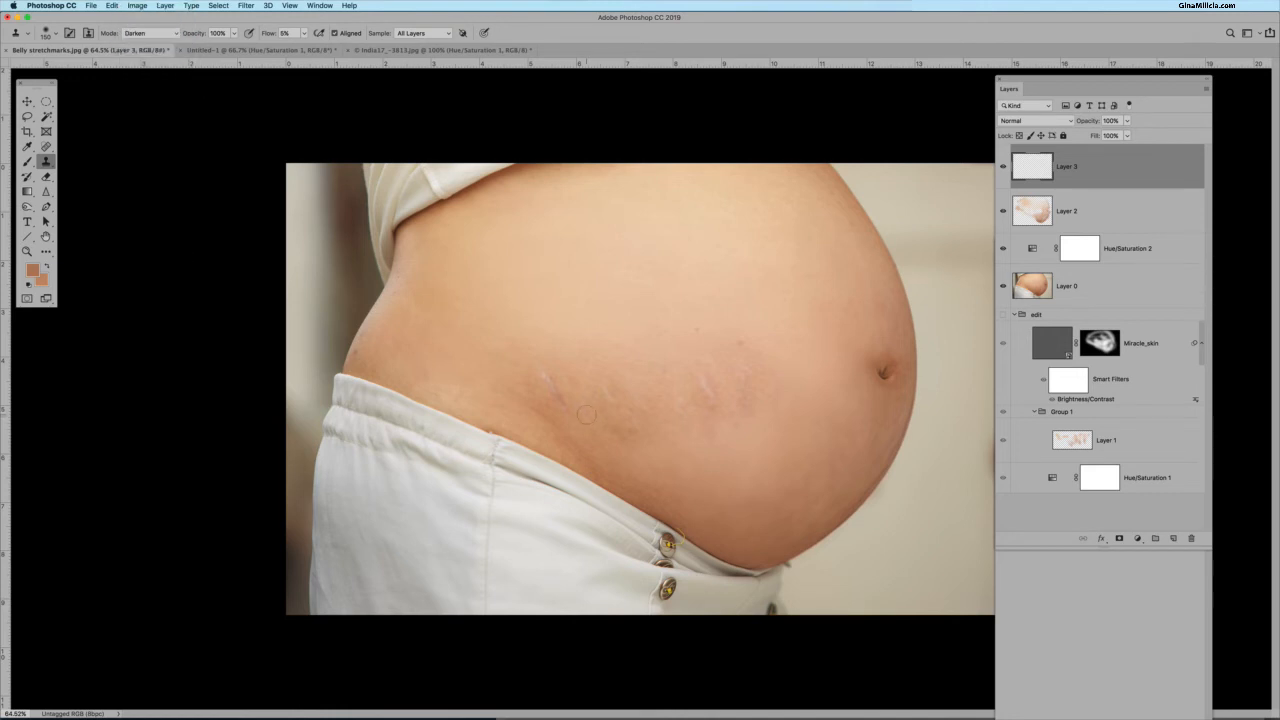
Zoom in, sample surrounding skin, and clone over the pale white stretch marks on the mid belly.
scroll(713, 425, "up", 5)
scroll(713, 425, "up", 4)
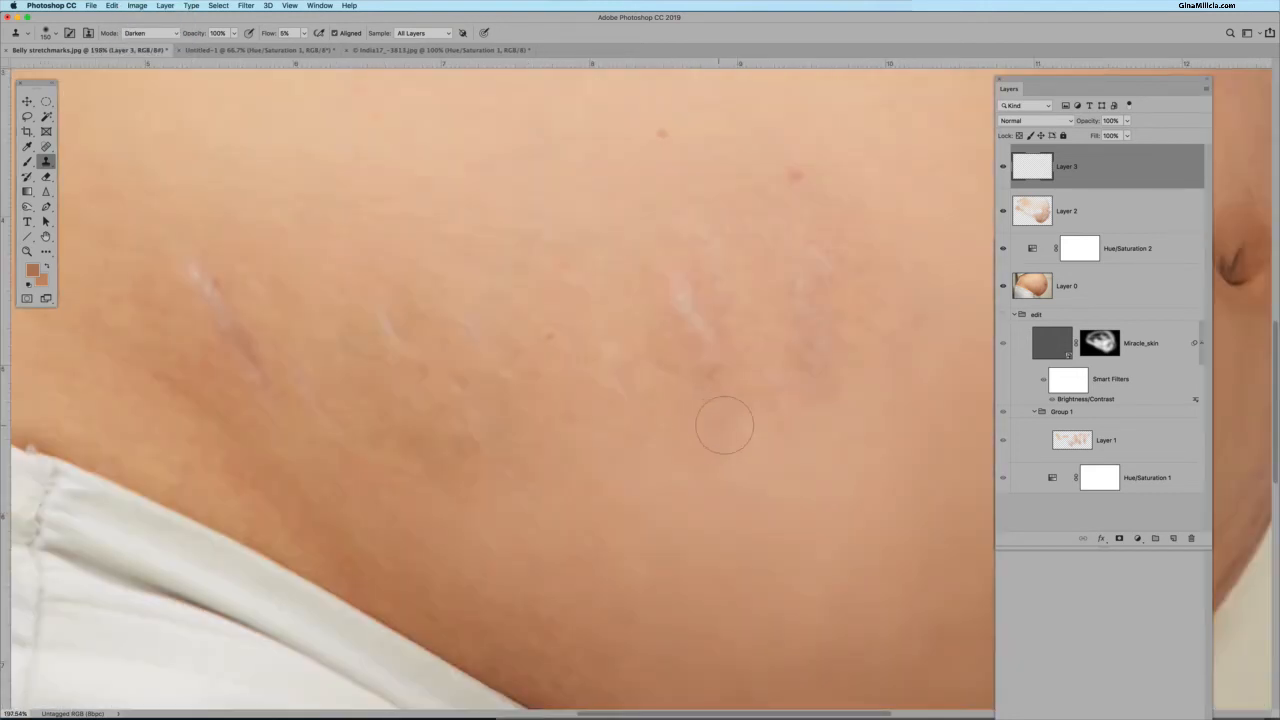
mouse_move(676, 287)
left_mouse_down()
mouse_move(708, 345)
mouse_move(713, 319)
mouse_move(661, 281)
mouse_move(650, 307)
mouse_move(711, 339)
mouse_move(663, 277)
mouse_move(661, 315)
left_mouse_up()
key("alt")
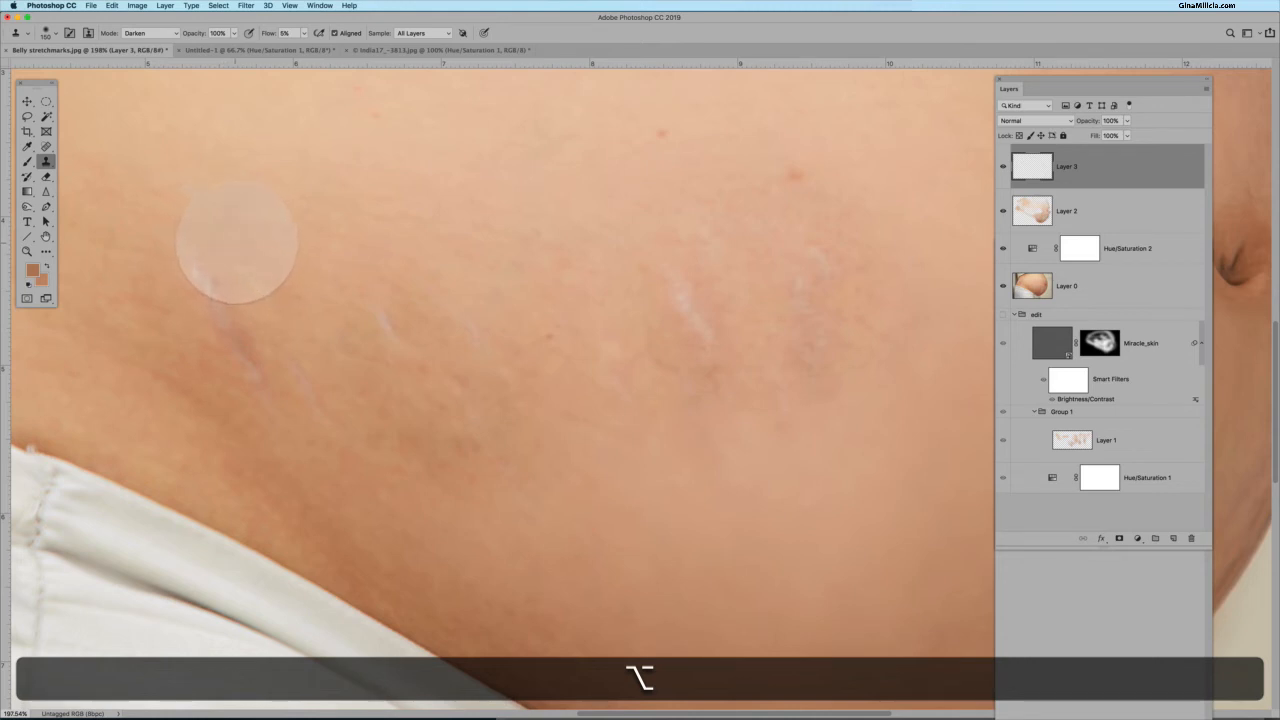
left_click_drag(196, 267, 212, 290)
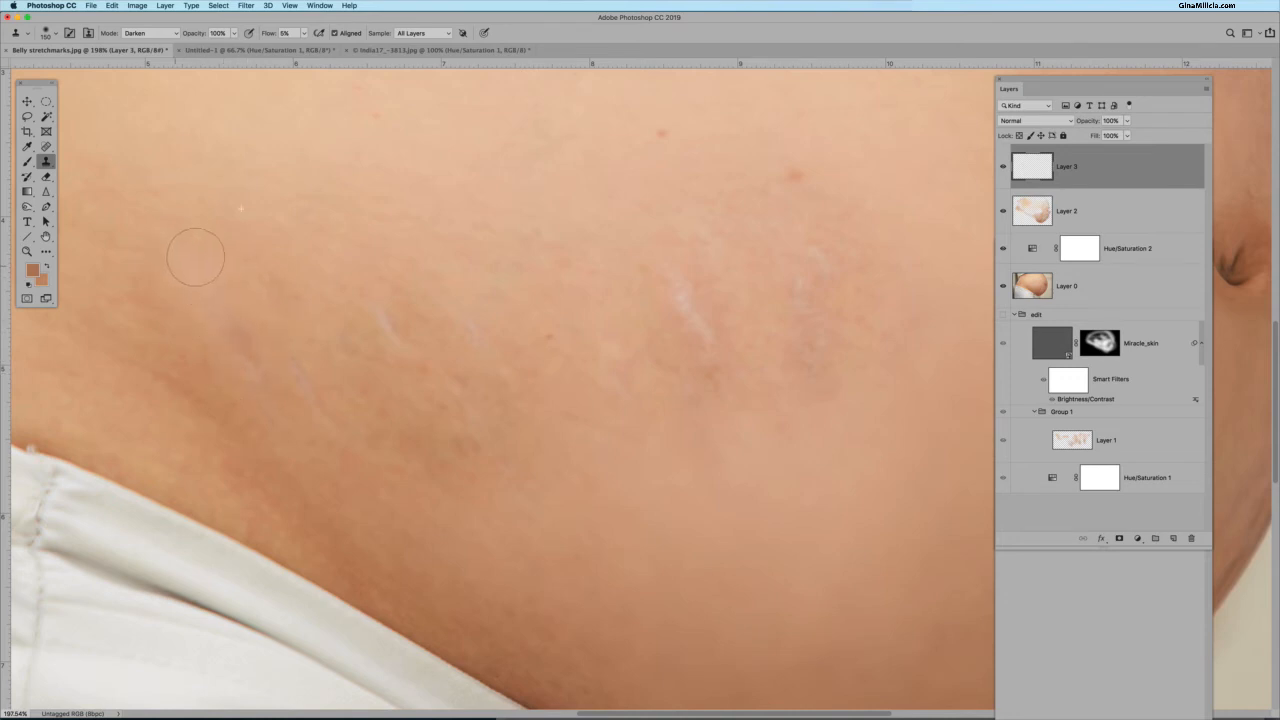
mouse_move(239, 285)
left_mouse_down()
mouse_move(179, 296)
mouse_move(194, 266)
mouse_move(178, 254)
mouse_move(219, 358)
mouse_move(162, 315)
mouse_move(166, 271)
left_mouse_up()
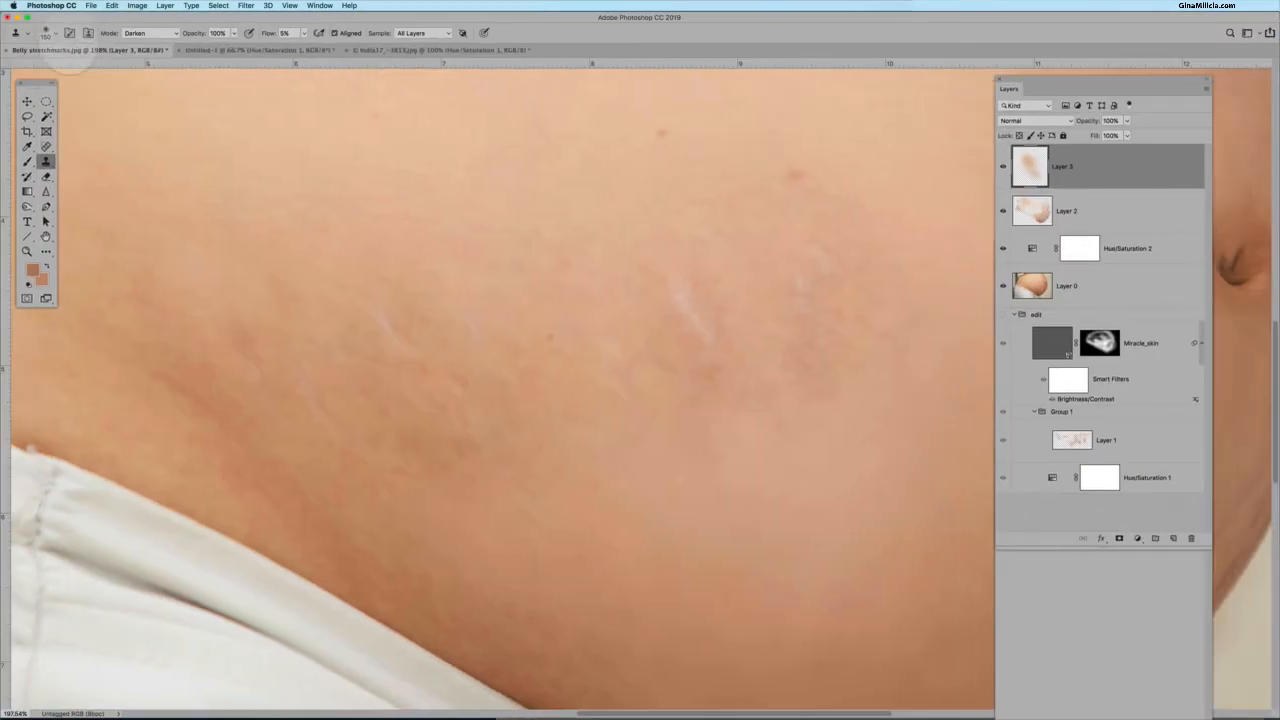
Open the brush preset picker to check the brush size and hardness, then close it.
left_click(48, 33)
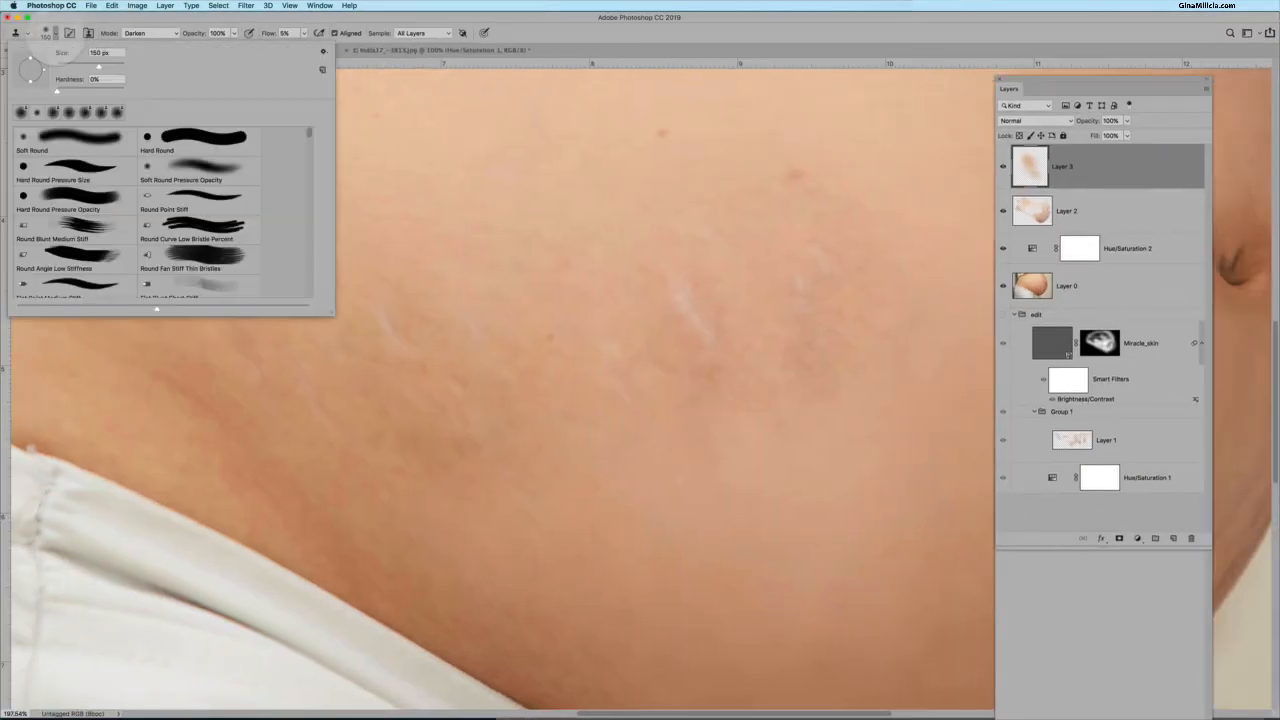
left_click(56, 32)
left_click(281, 292, "alt")
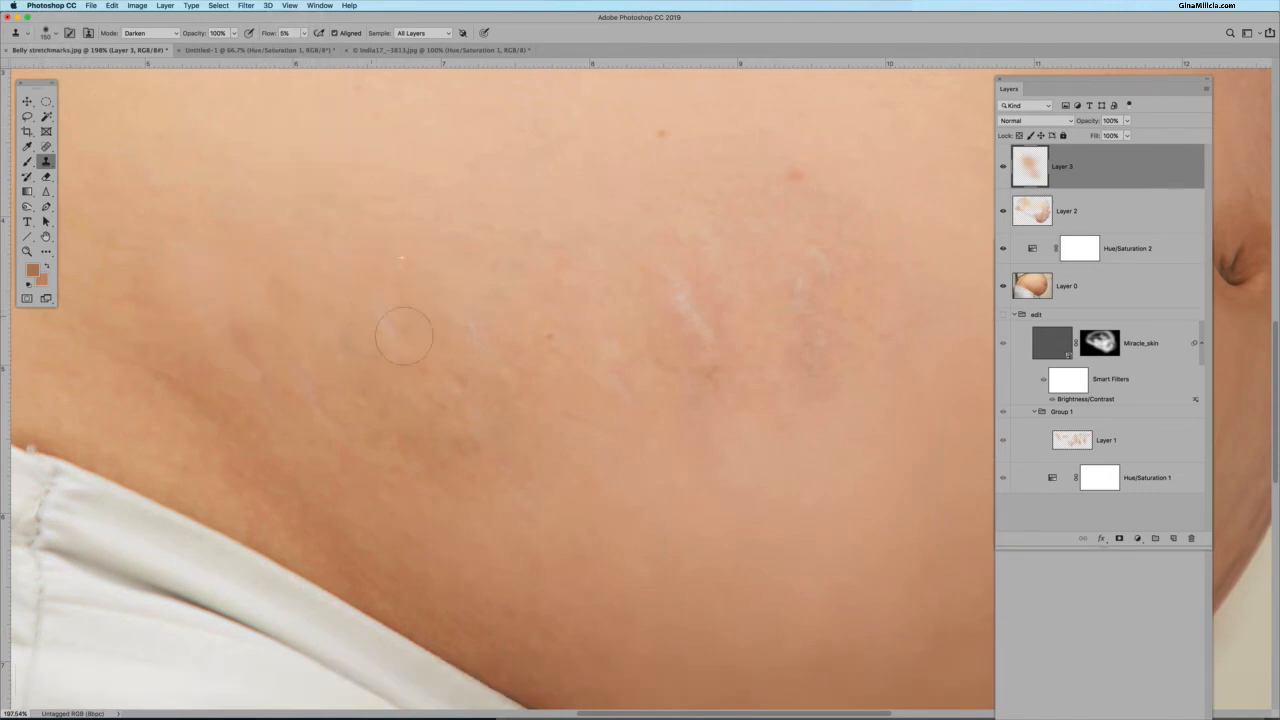
Sample nearby skin and clone over the remaining pale stretch marks across the mid belly on the Darken layer.
left_click(490, 268, "alt")
left_click(483, 304)
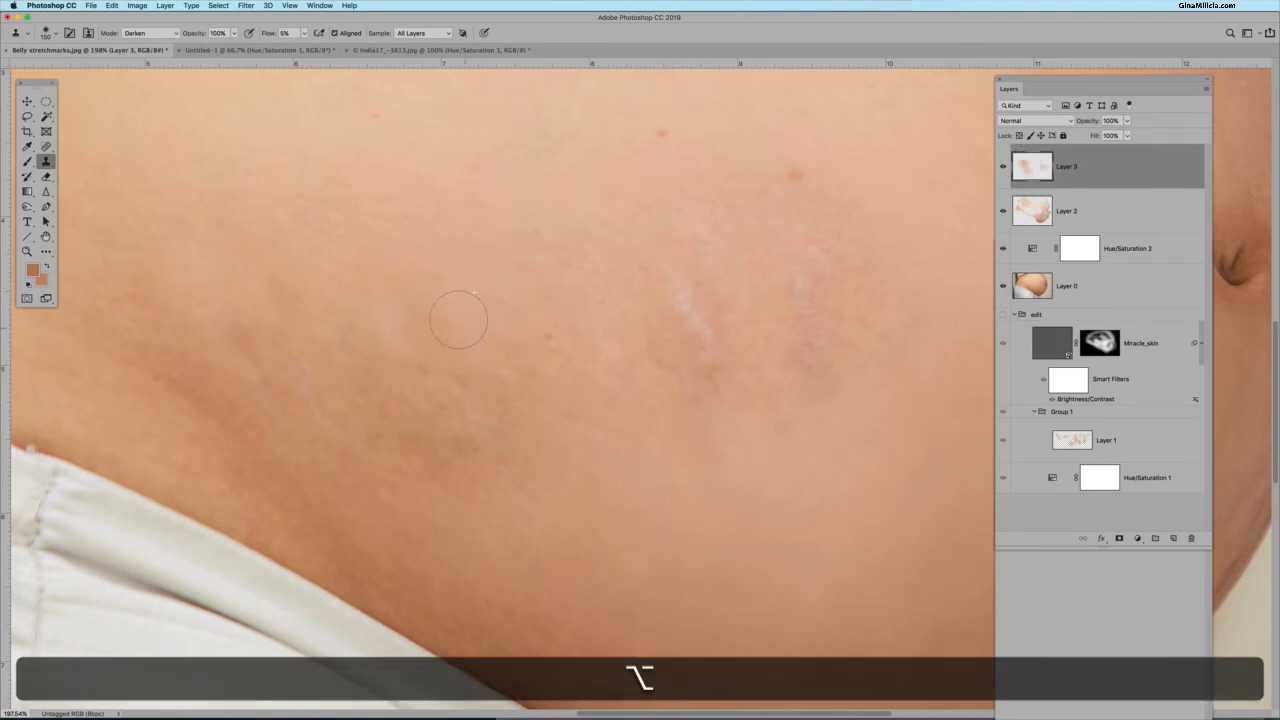
mouse_move(459, 320)
left_mouse_down()
mouse_move(471, 343)
mouse_move(486, 320)
mouse_move(475, 318)
left_mouse_up()
left_click(475, 311, "alt")
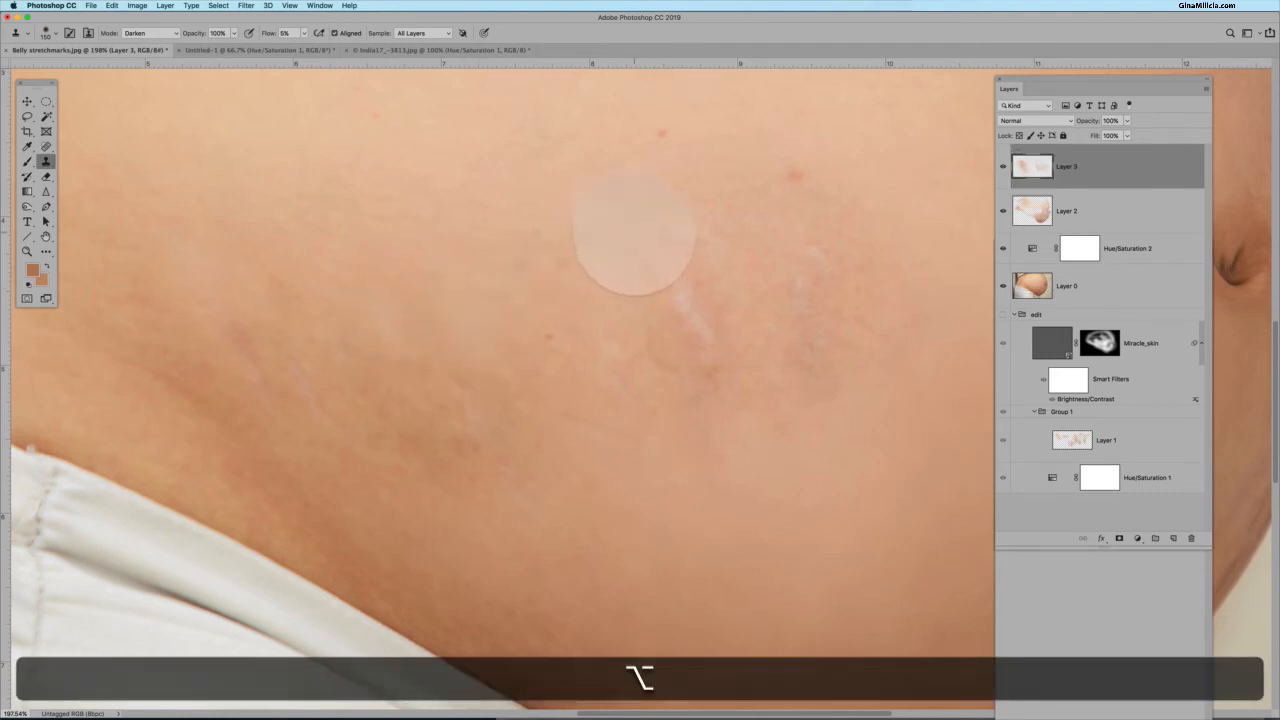
left_click(622, 235, "alt")
mouse_move(681, 301)
left_mouse_down()
mouse_move(686, 283)
mouse_move(669, 310)
mouse_move(713, 323)
mouse_move(690, 294)
left_mouse_up()
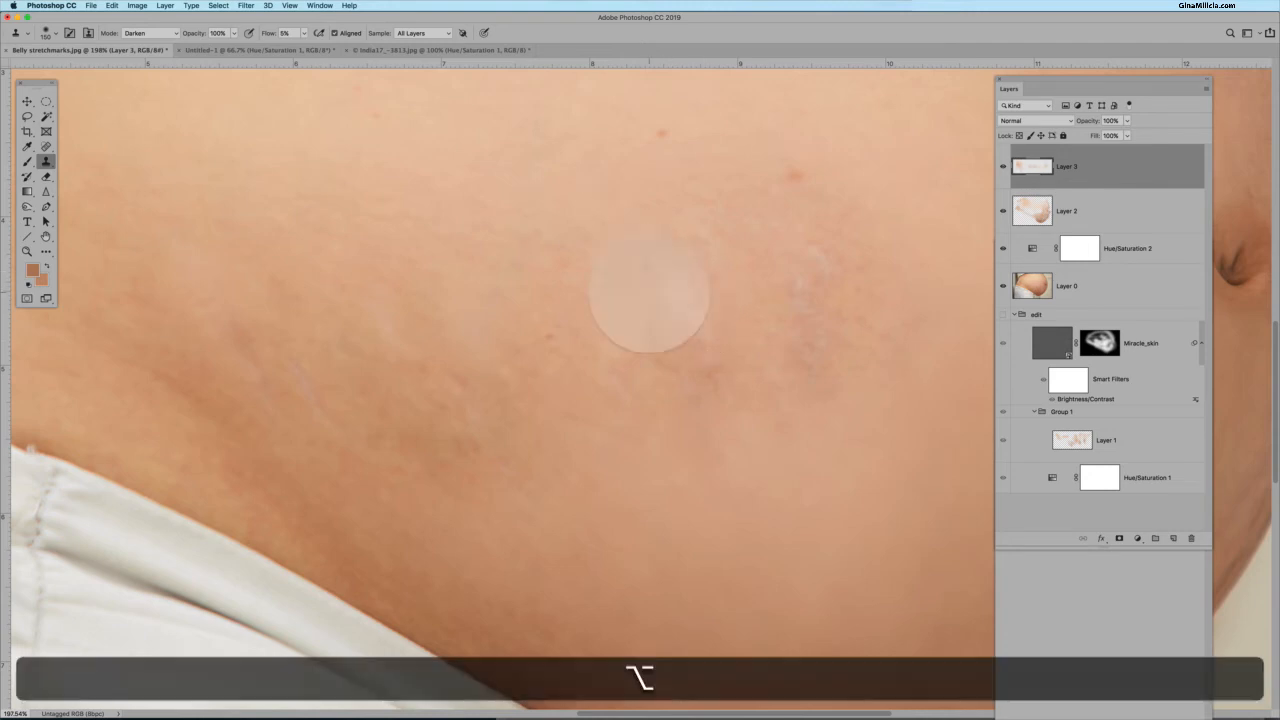
left_click(982, 206, "alt")
mouse_move(806, 245)
left_mouse_down()
mouse_move(821, 231)
mouse_move(800, 262)
mouse_move(826, 268)
left_mouse_up()
left_click(879, 456, "alt")
mouse_move(803, 375)
left_mouse_down()
mouse_move(814, 349)
mouse_move(798, 289)
mouse_move(807, 301)
left_mouse_up()
left_click(862, 317, "alt")
mouse_move(810, 308)
left_mouse_down()
mouse_move(823, 254)
mouse_move(811, 220)
left_mouse_up()
left_click(746, 229, "alt")
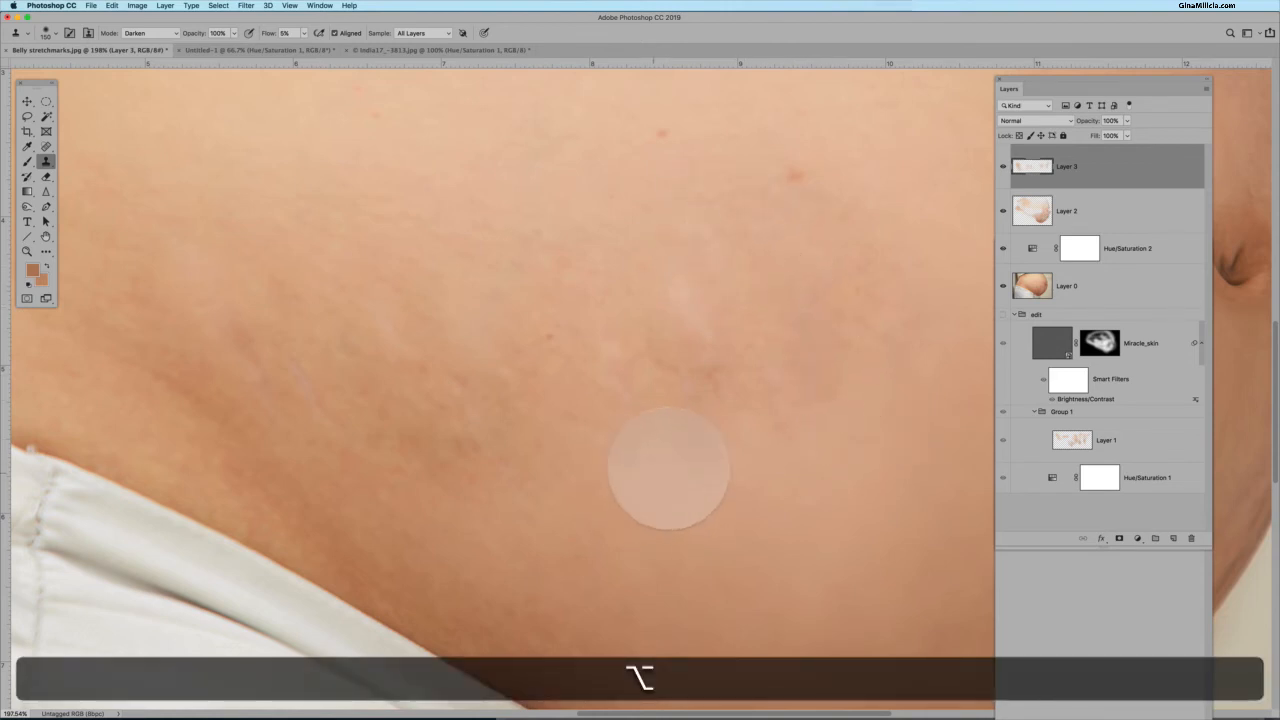
left_click(667, 460, "alt")
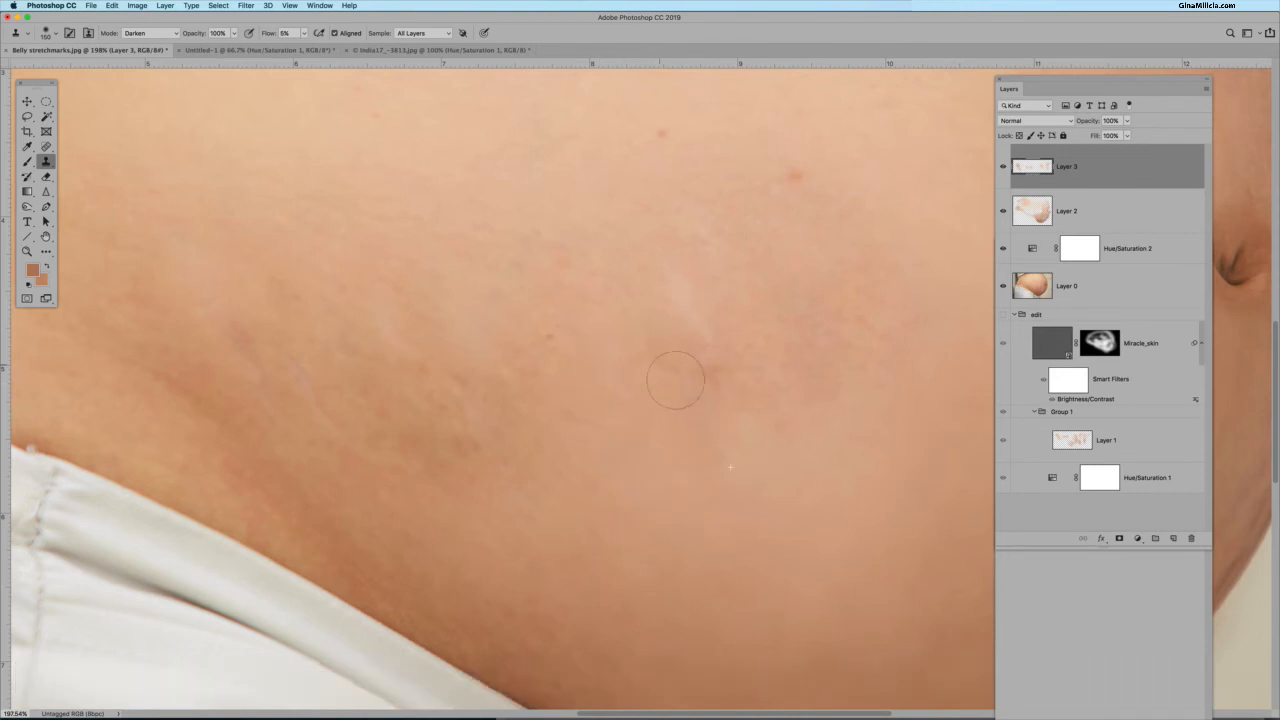
Zoom out, sample clean skin, and clone over the pale stretch mark on the lower left belly.
scroll(722, 407, "down", 3)
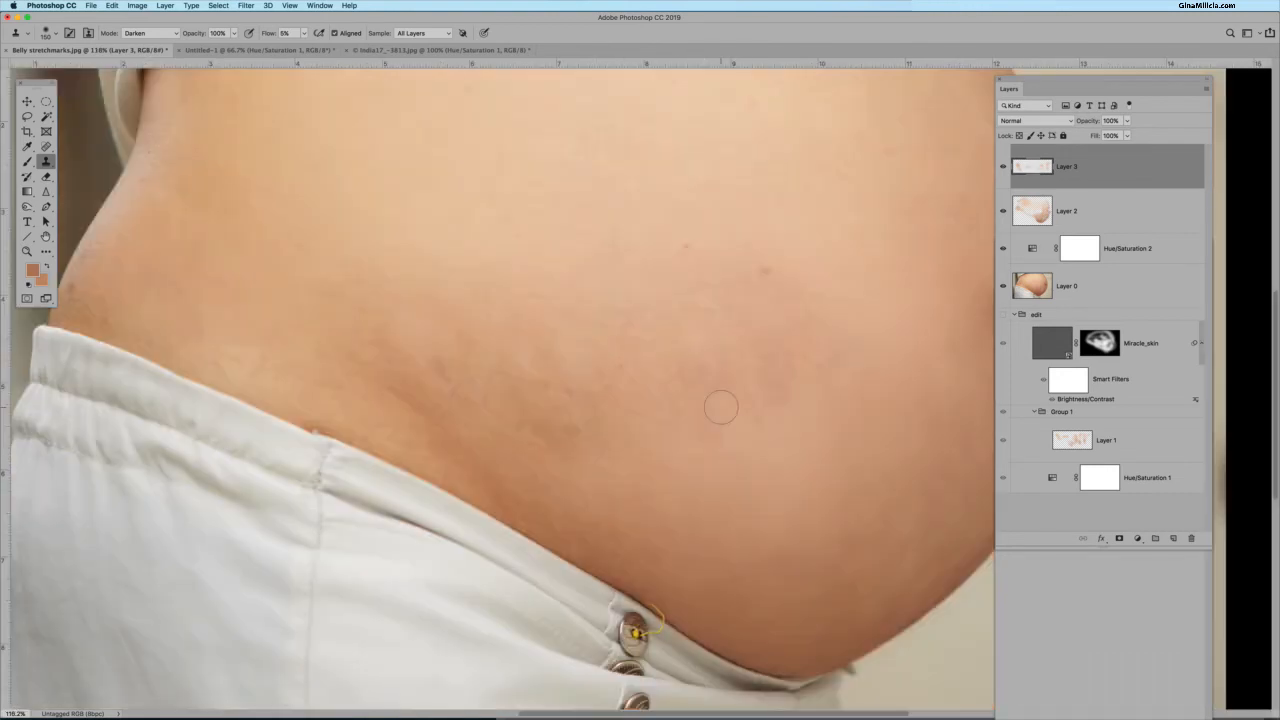
left_click(497, 433, "alt")
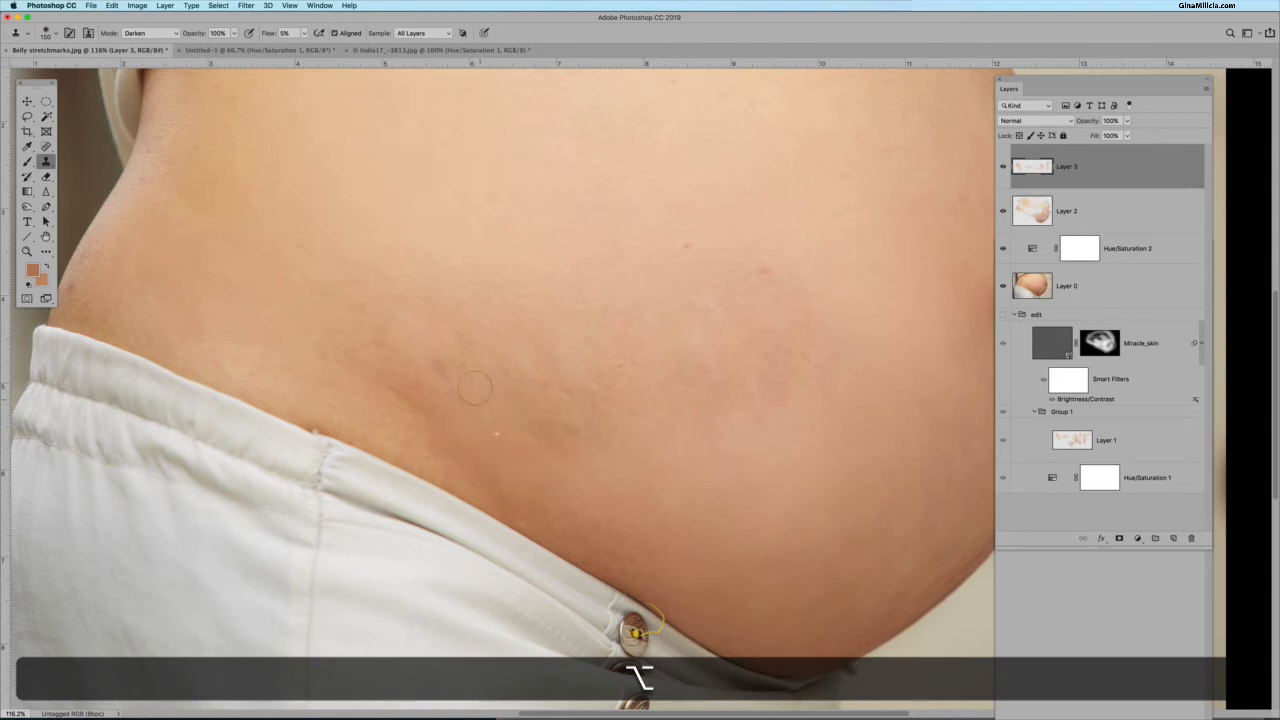
left_click_drag(472, 380, 484, 400)
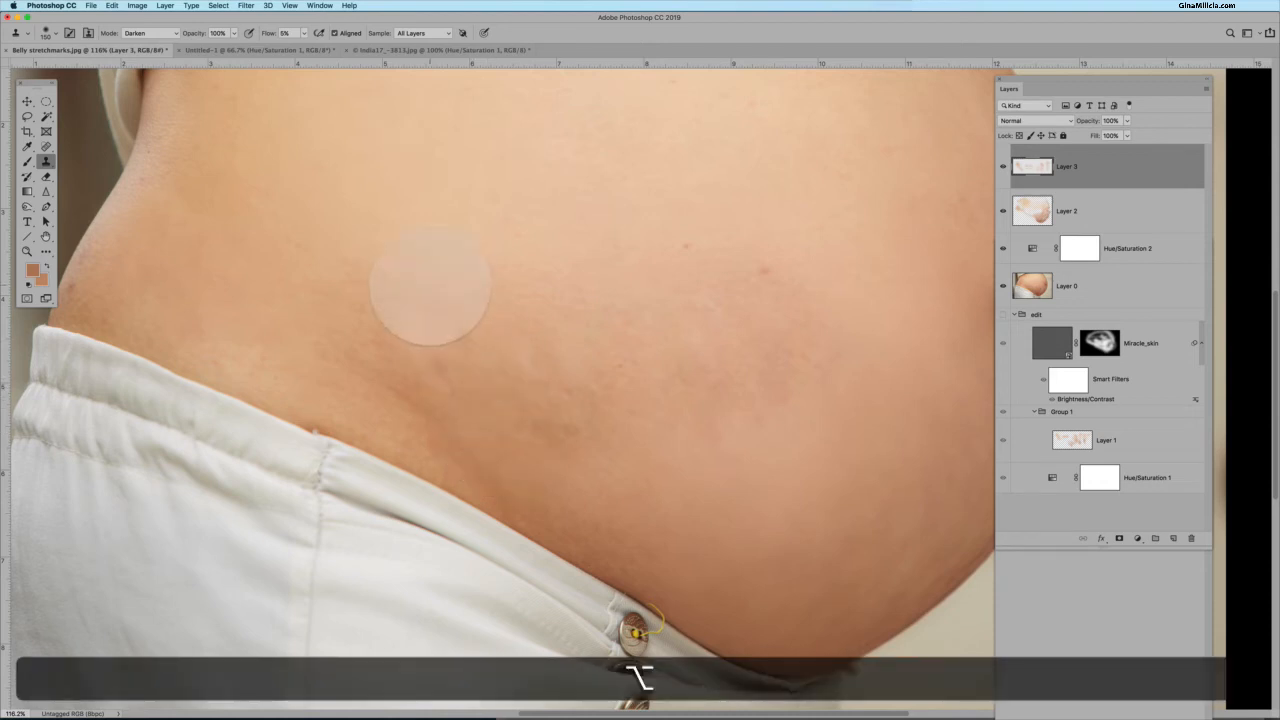
left_click(432, 302, "alt")
left_click_drag(441, 347, 442, 354)
Toggle the Darken clone layer's visibility on and off to compare the retouch.
left_click(1003, 166)
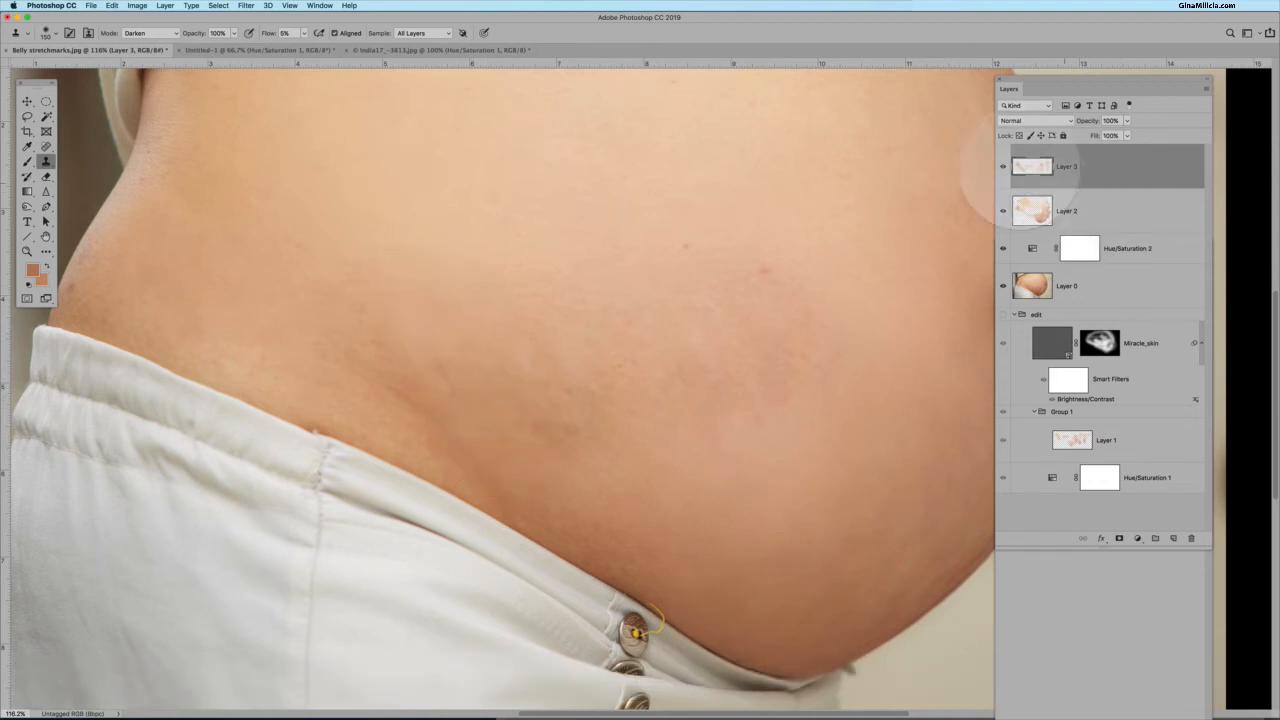
left_click(1003, 166)
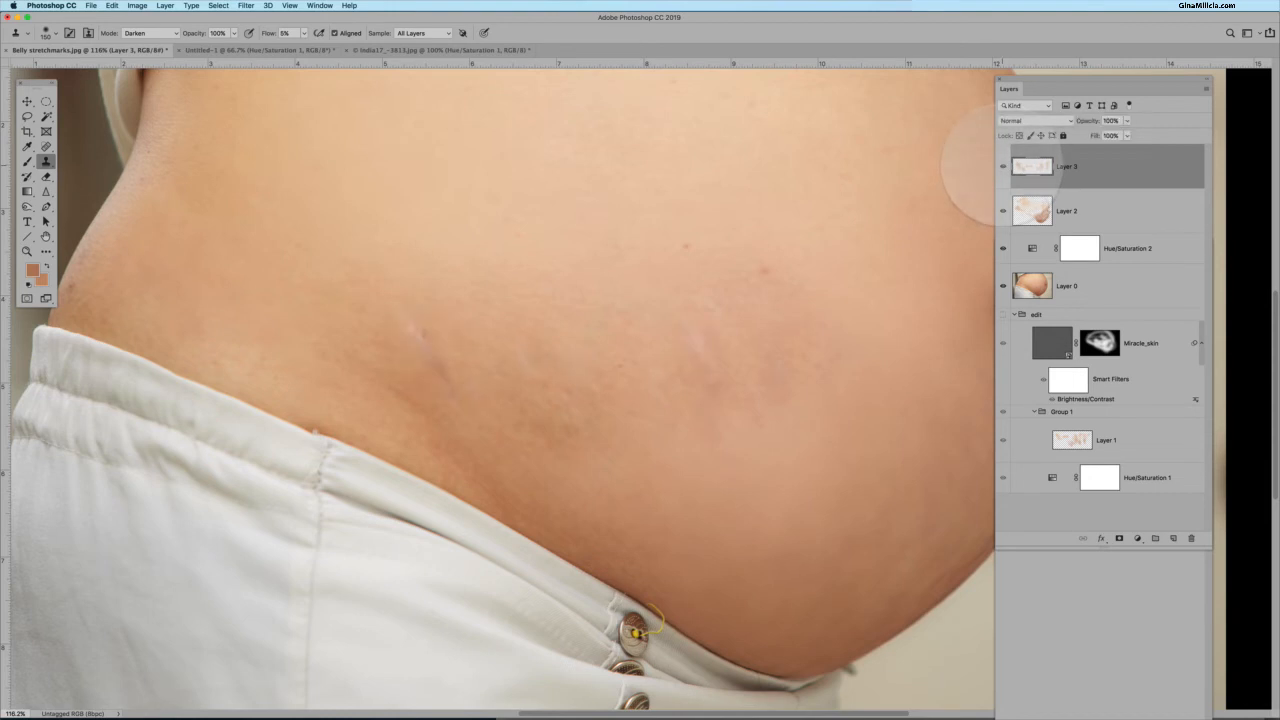
left_click(1003, 166)
left_click(1003, 166)
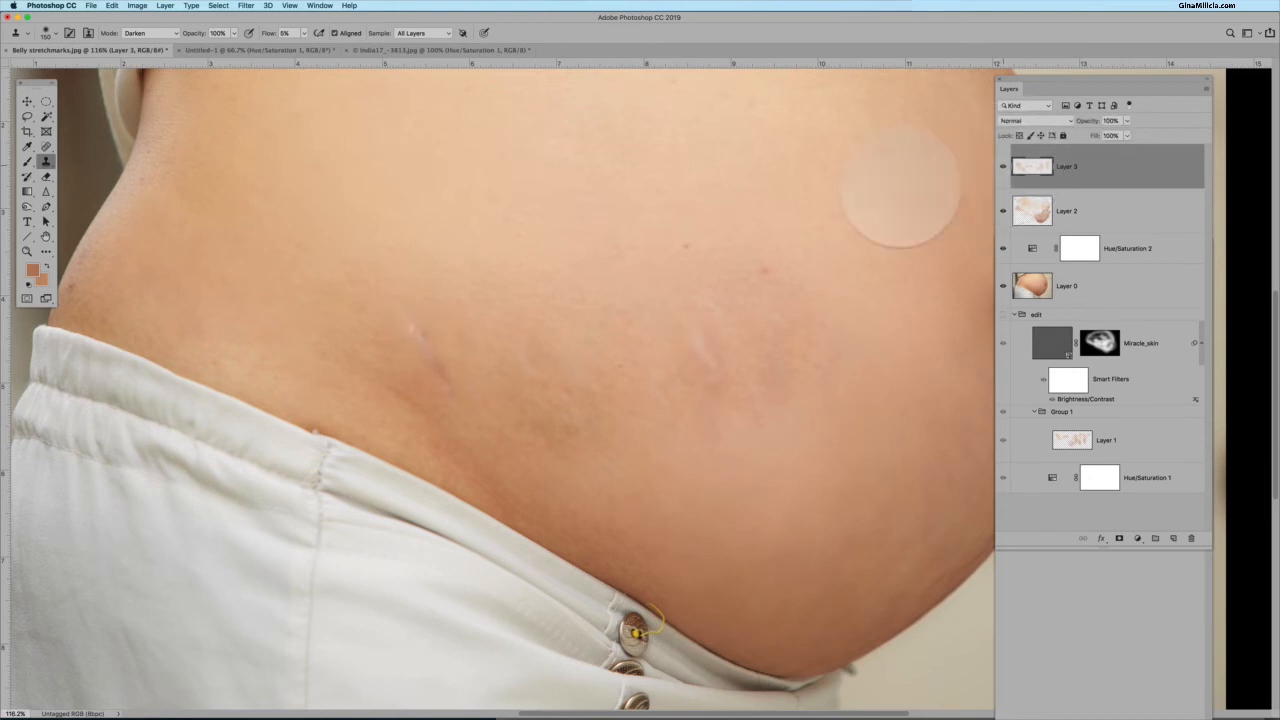
scroll(829, 194, "down", 10)
scroll(829, 200, "up", 3)
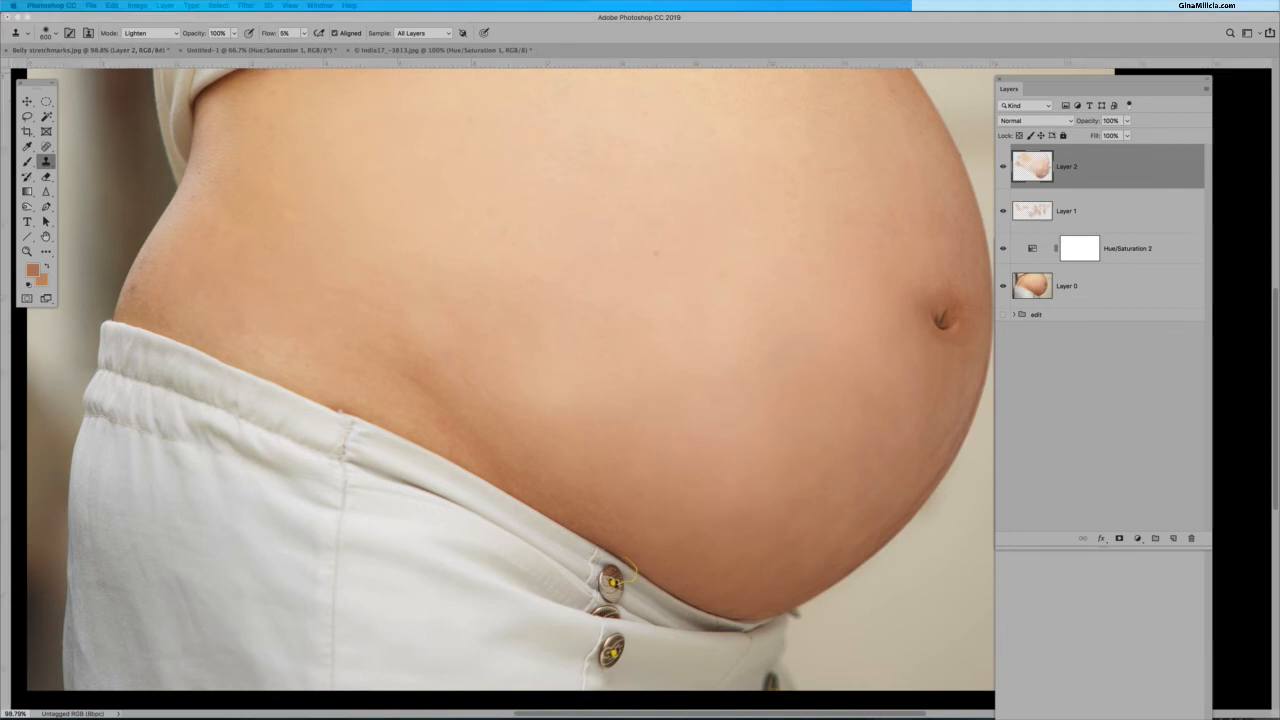
mouse_move(1279, 45)
left_mouse_down()
mouse_move(962, 60)
mouse_move(718, 122)
mouse_move(523, 56)
mouse_move(657, 114)
mouse_move(590, 110)
mouse_move(540, 95)
mouse_move(646, 82)
mouse_move(657, 94)
left_mouse_up()
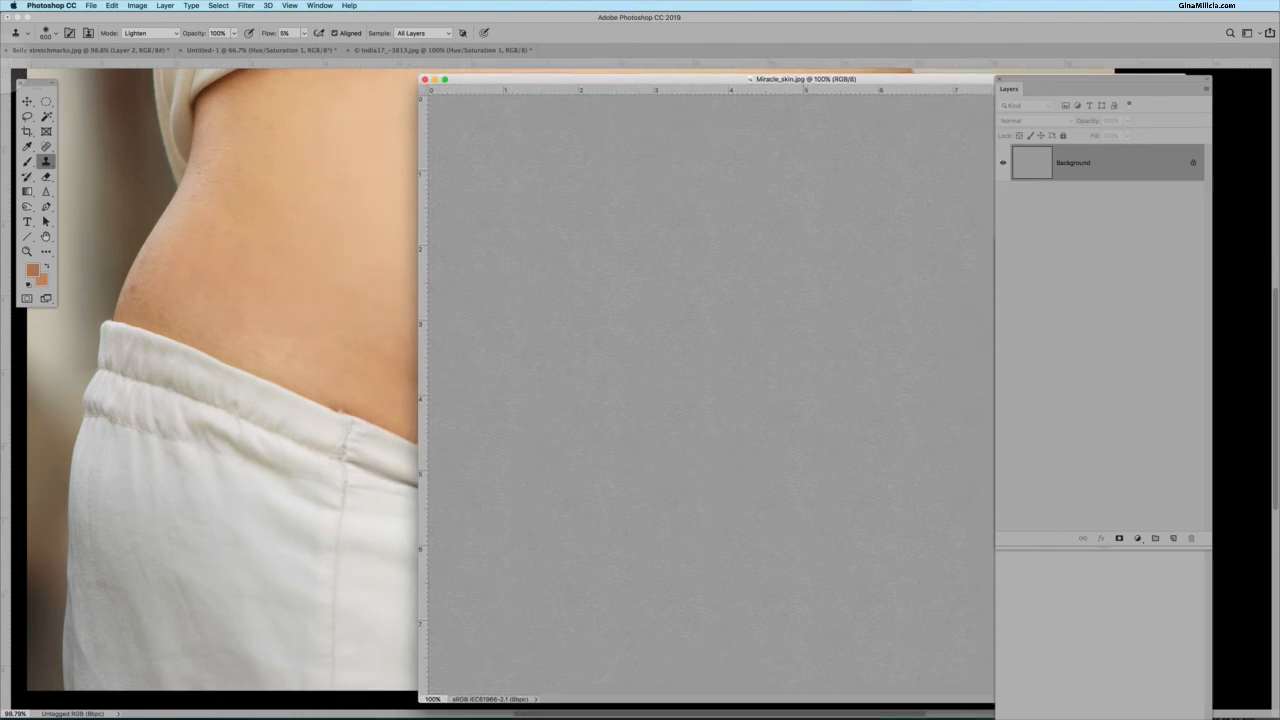
left_click(27, 101)
left_click_drag(595, 250, 263, 214)
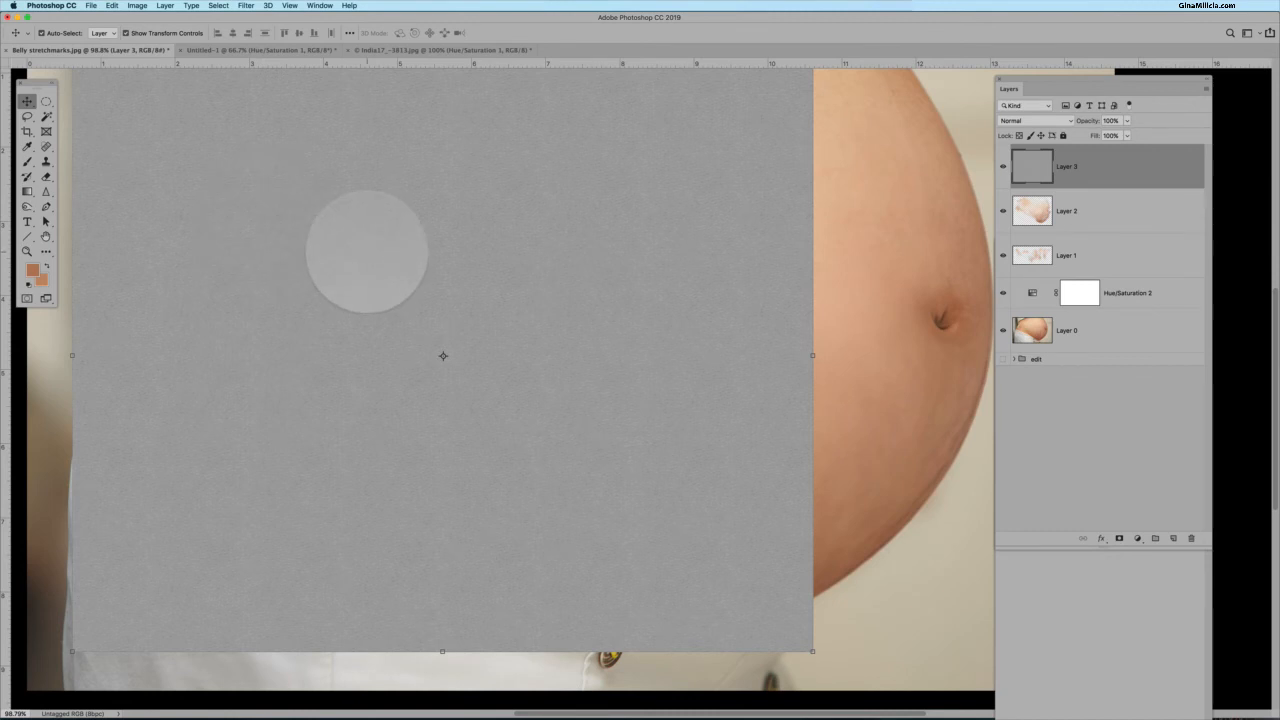
left_click_drag(366, 249, 498, 290)
scroll(498, 290, "down", 3)
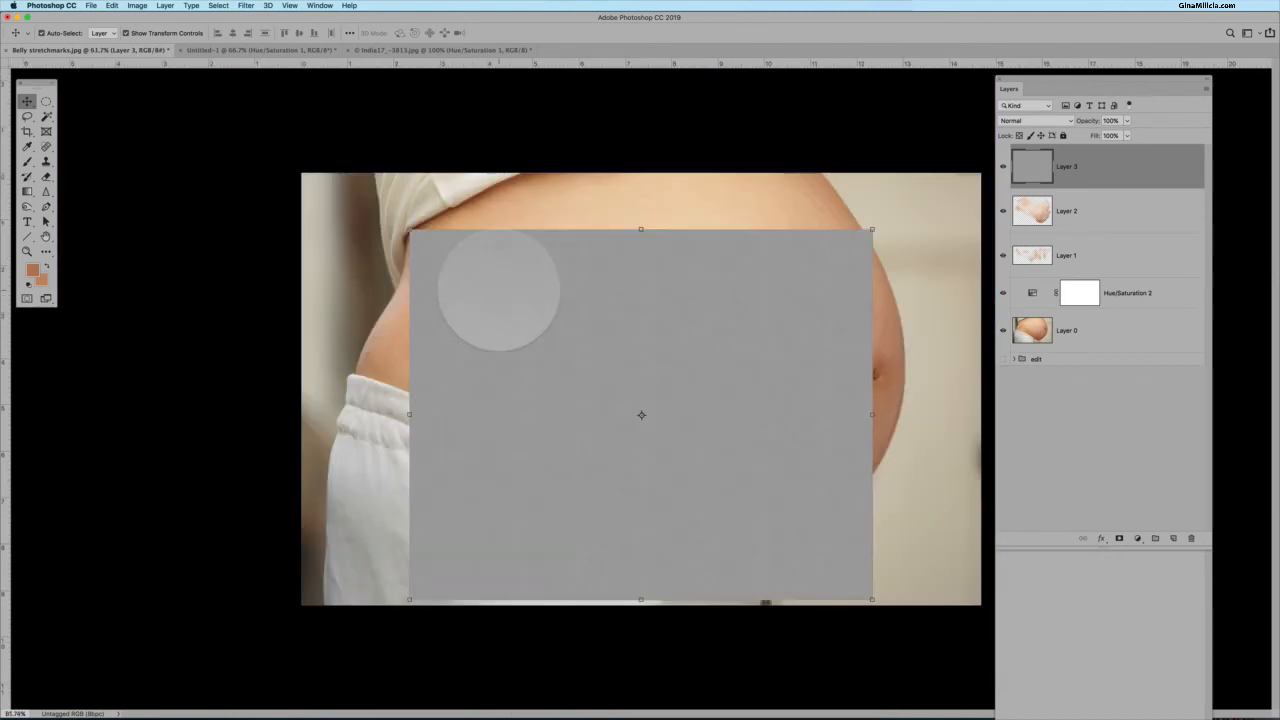
left_click_drag(400, 229, 300, 157)
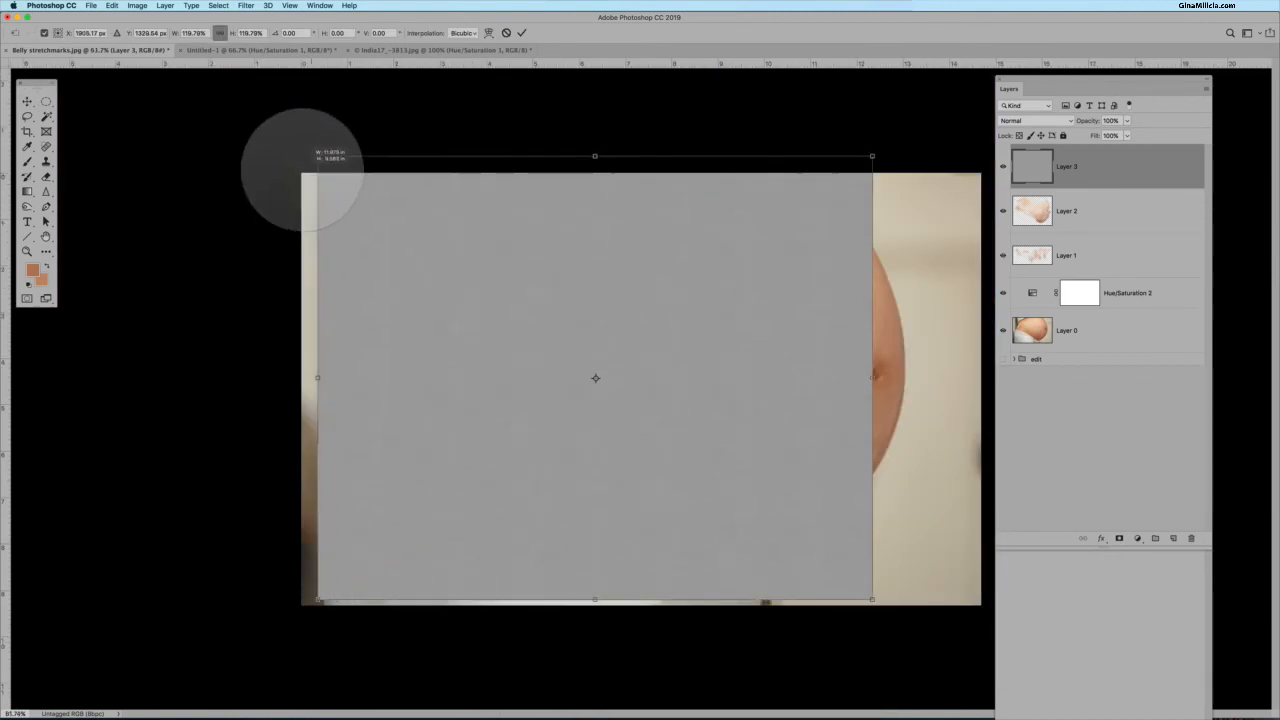
left_click_drag(874, 614, 1025, 668)
left_click_drag(820, 525, 803, 515)
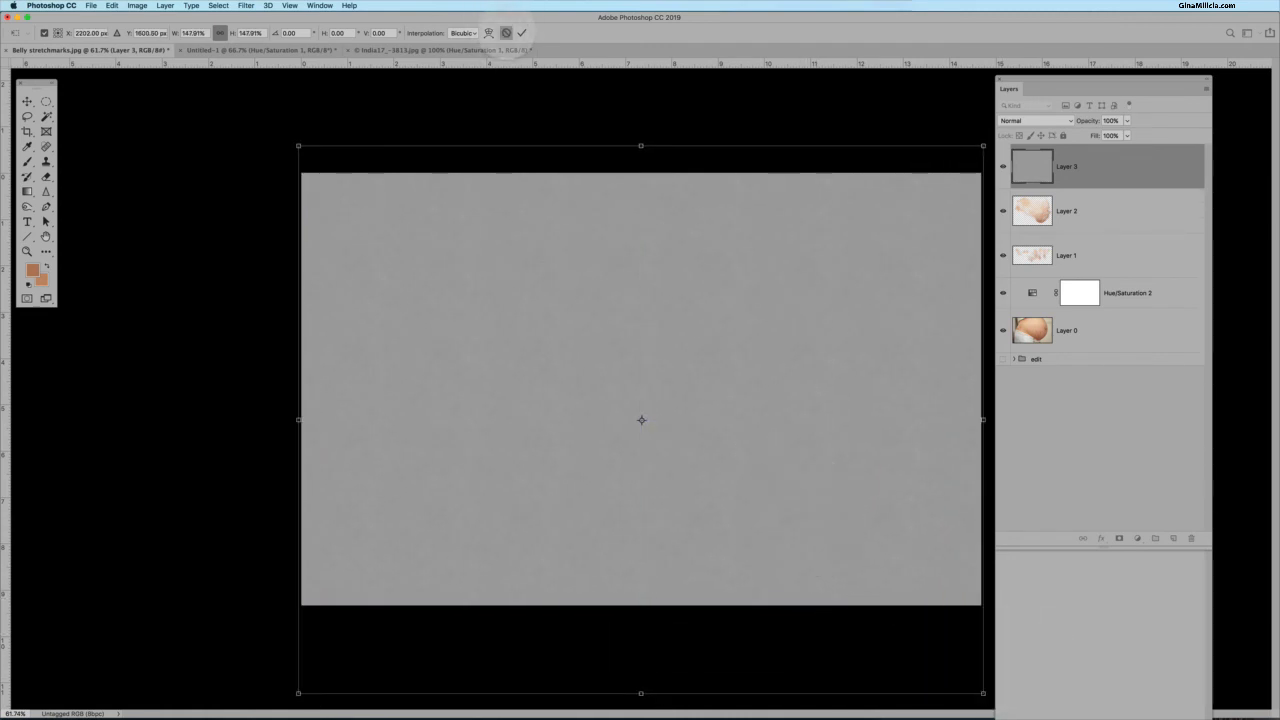
left_click(506, 33)
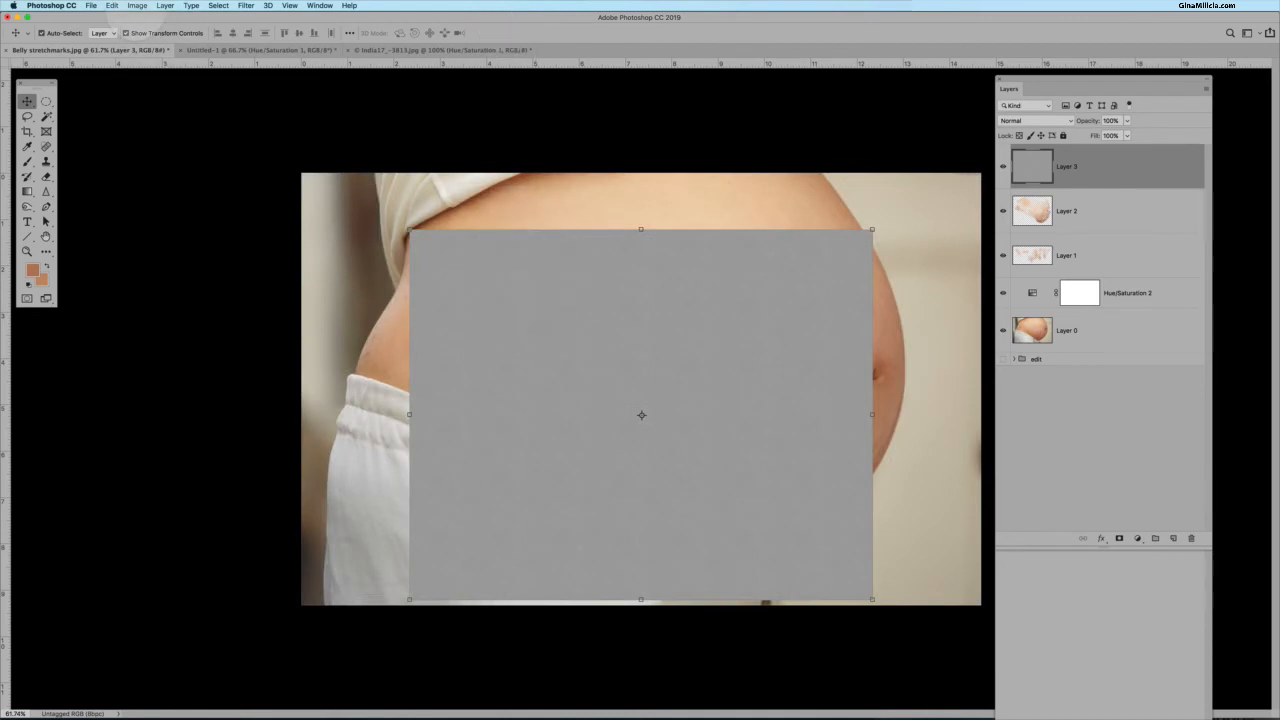
left_click(112, 5)
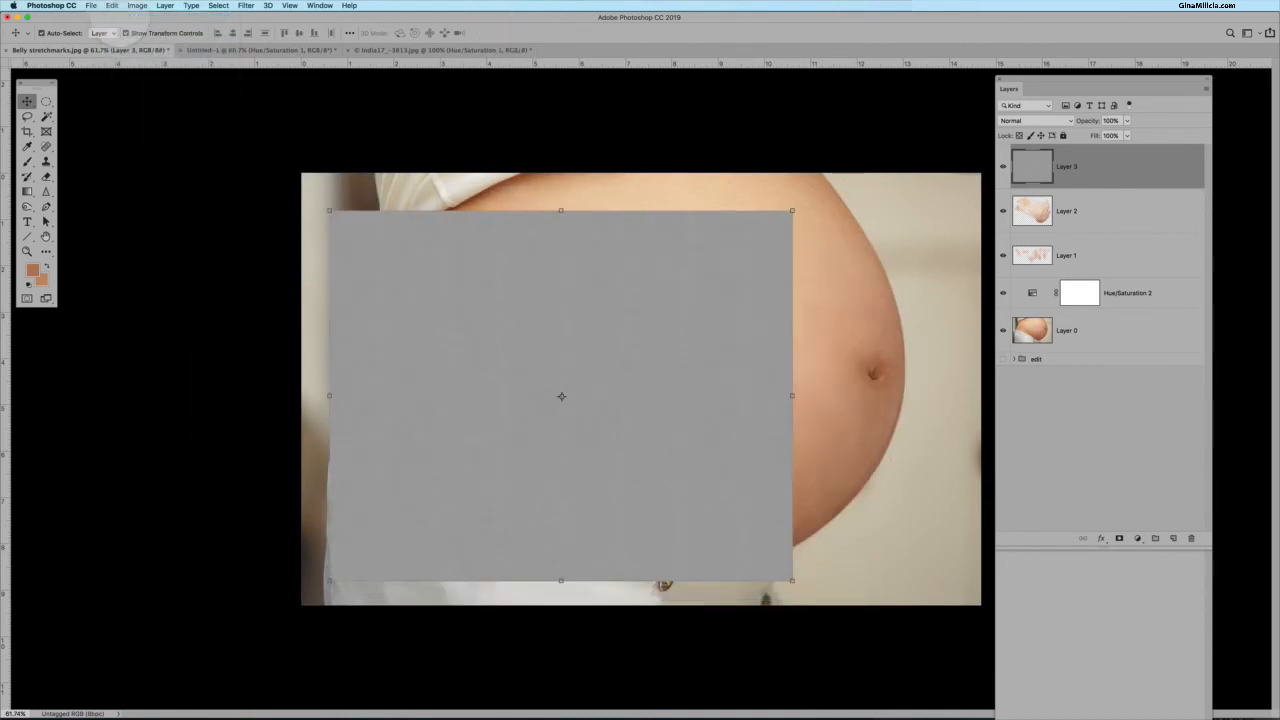
left_click(111, 5)
left_click(112, 16)
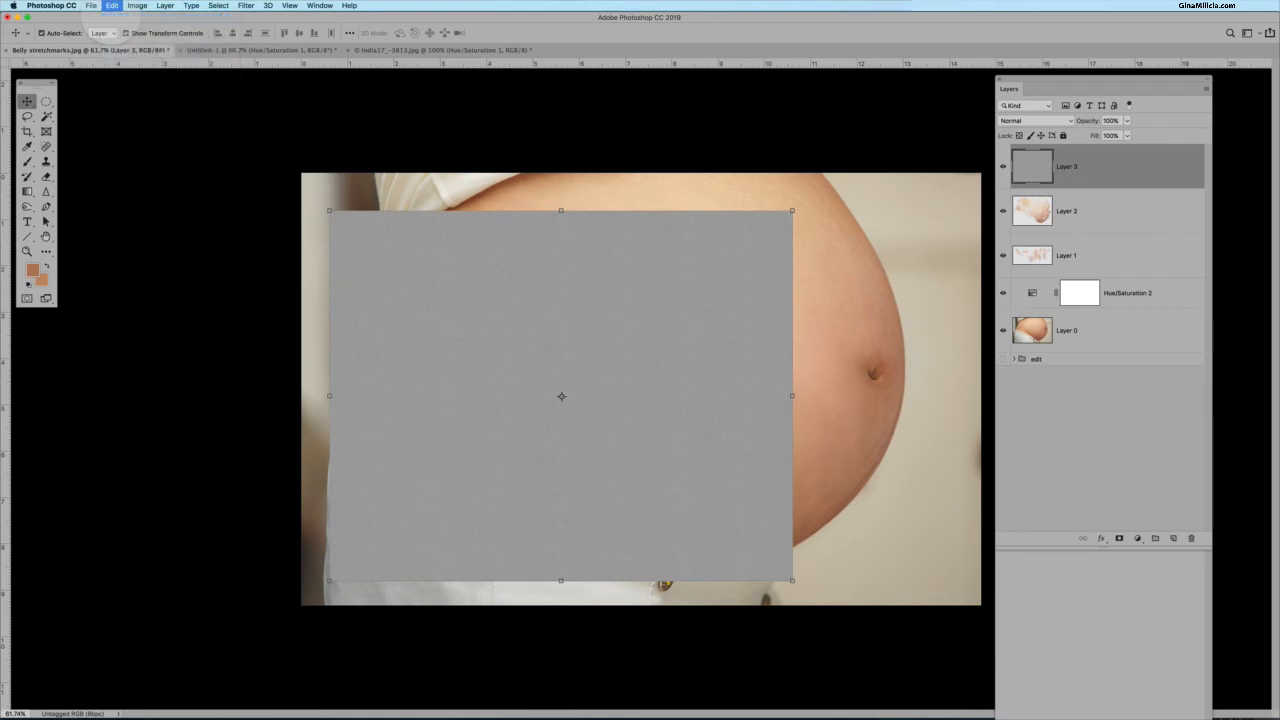
left_click(467, 140)
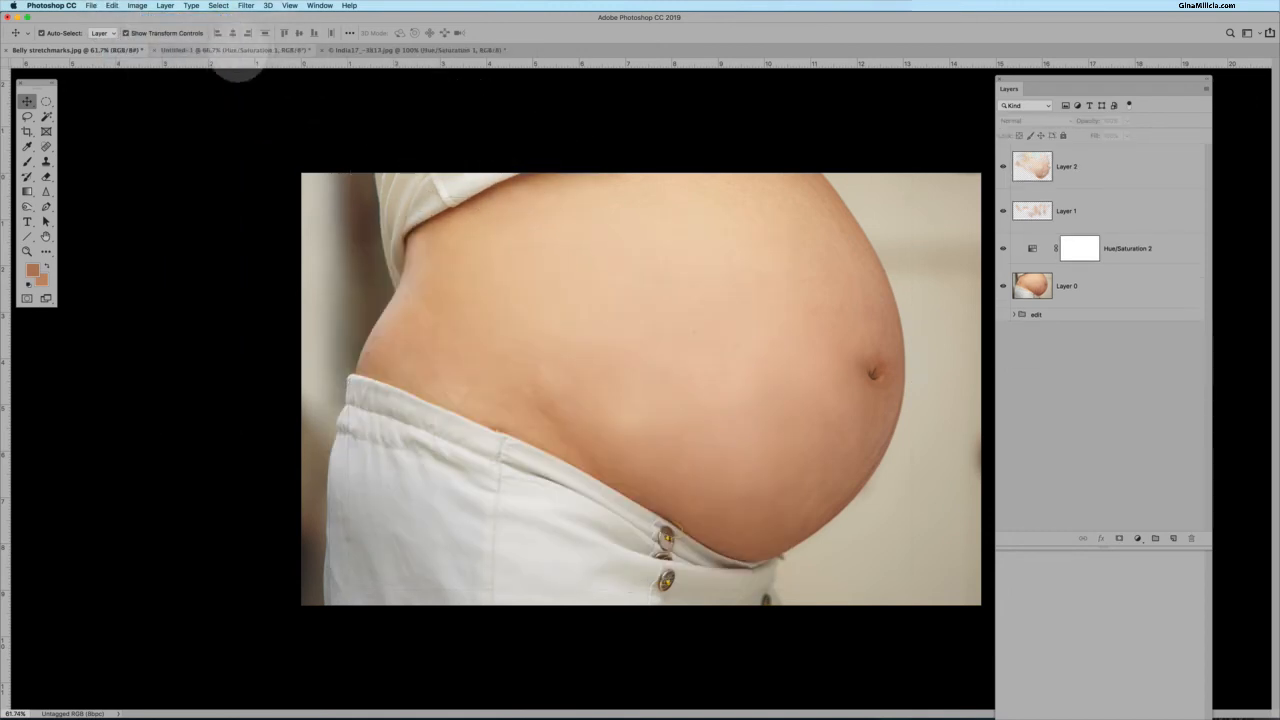
Place the Miracle_skin.jpg texture into the photo as an embedded layer.
left_click(91, 5)
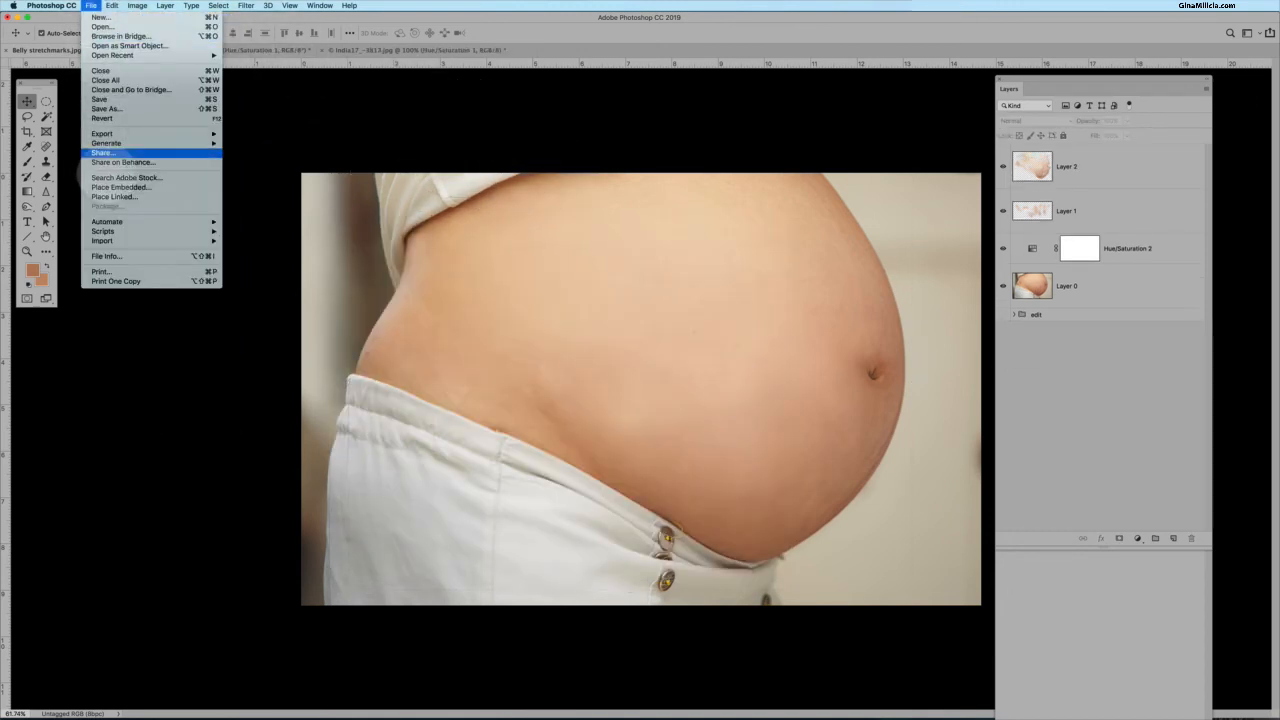
left_click(120, 187)
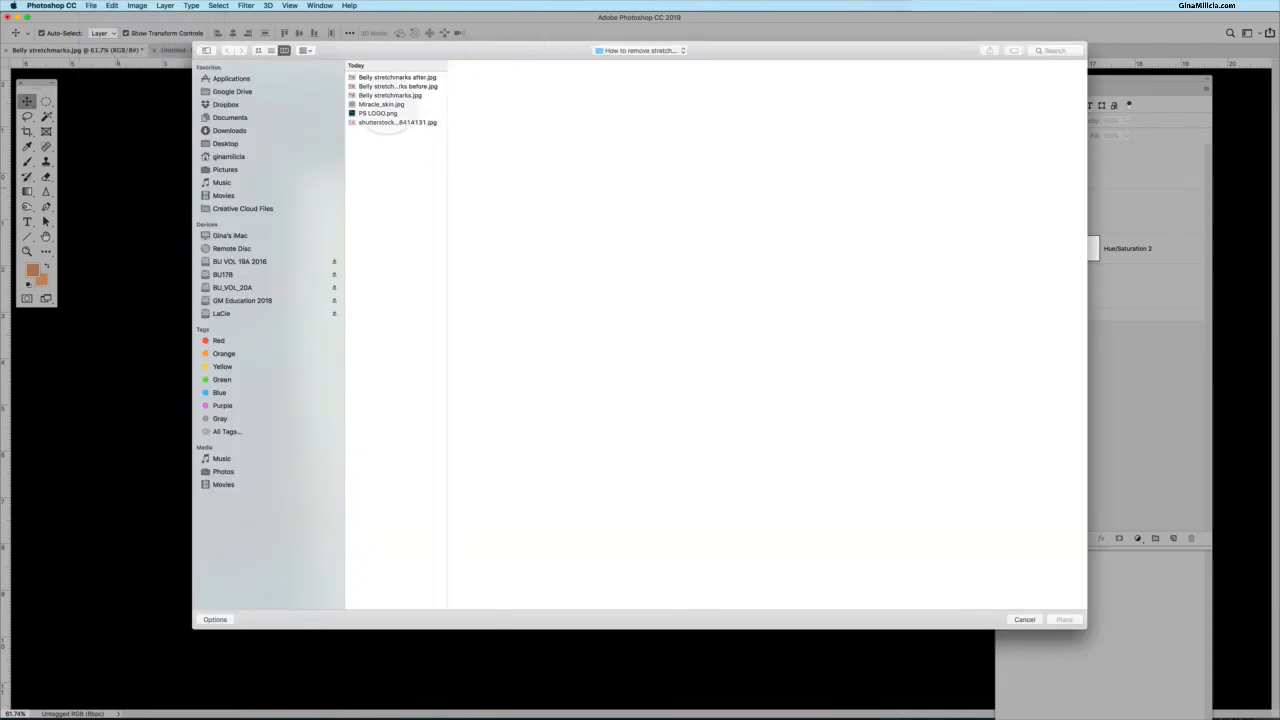
left_click(381, 104)
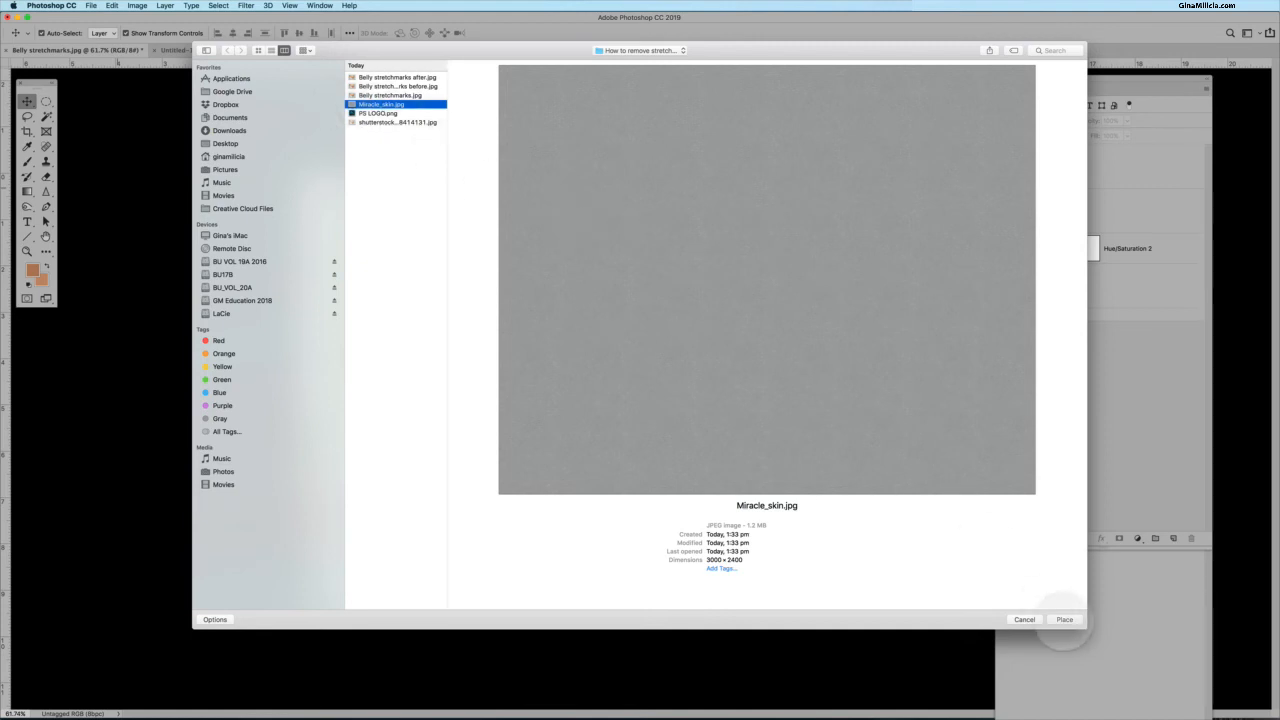
left_click(1064, 619)
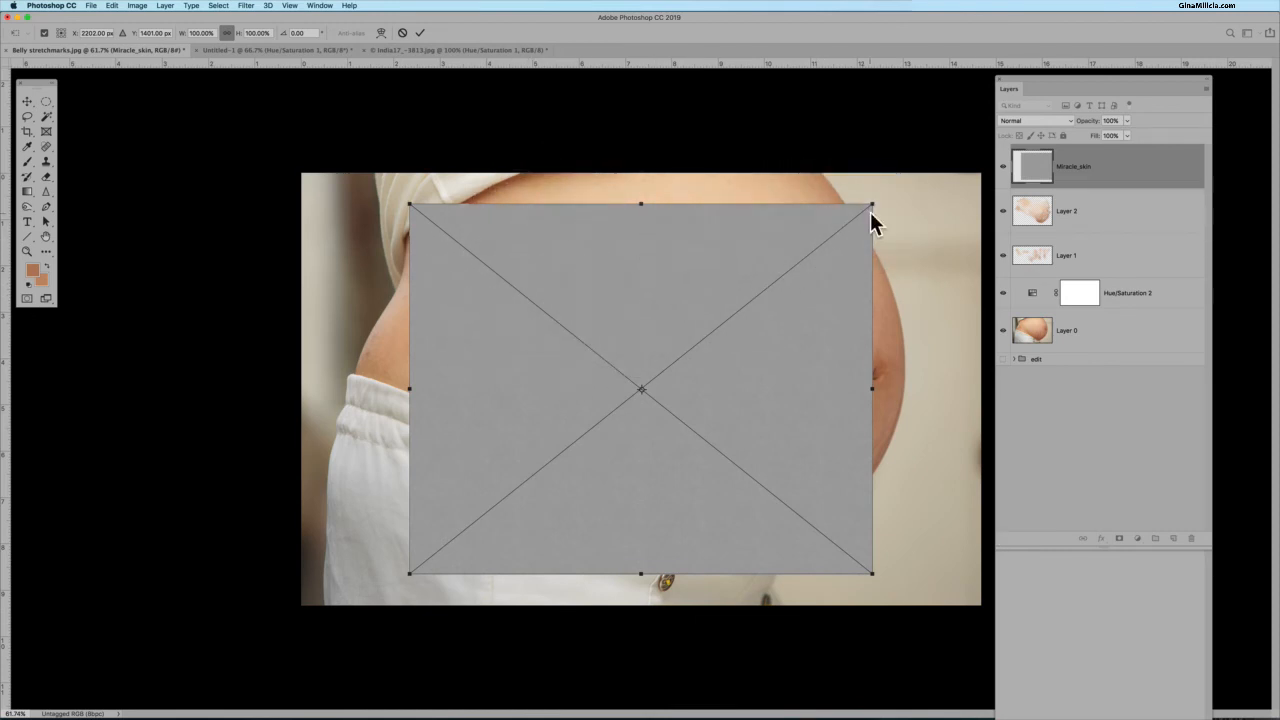
Scale the texture to cover the whole photo, commit it, and set its blending mode to Overlay.
left_click_drag(872, 204, 980, 120)
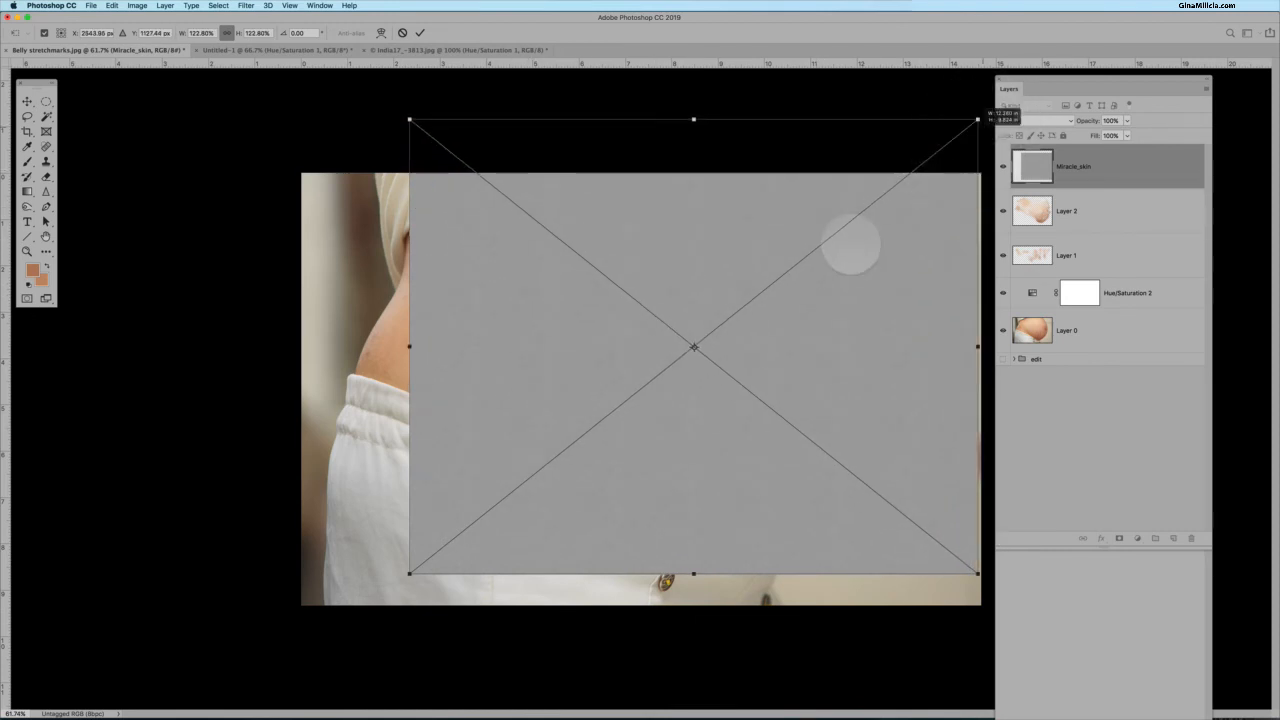
left_click_drag(801, 296, 765, 338)
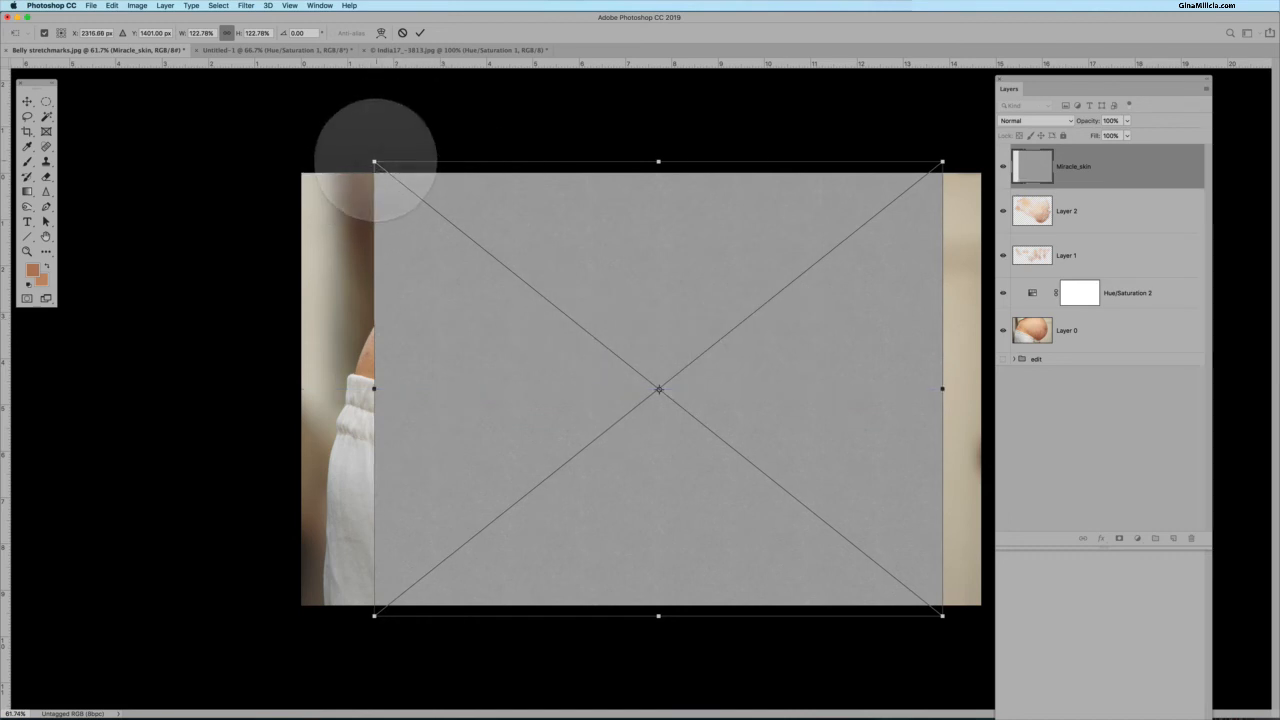
left_click_drag(371, 160, 260, 106)
left_click_drag(614, 297, 730, 390)
left_click_drag(297, 123, 280, 114)
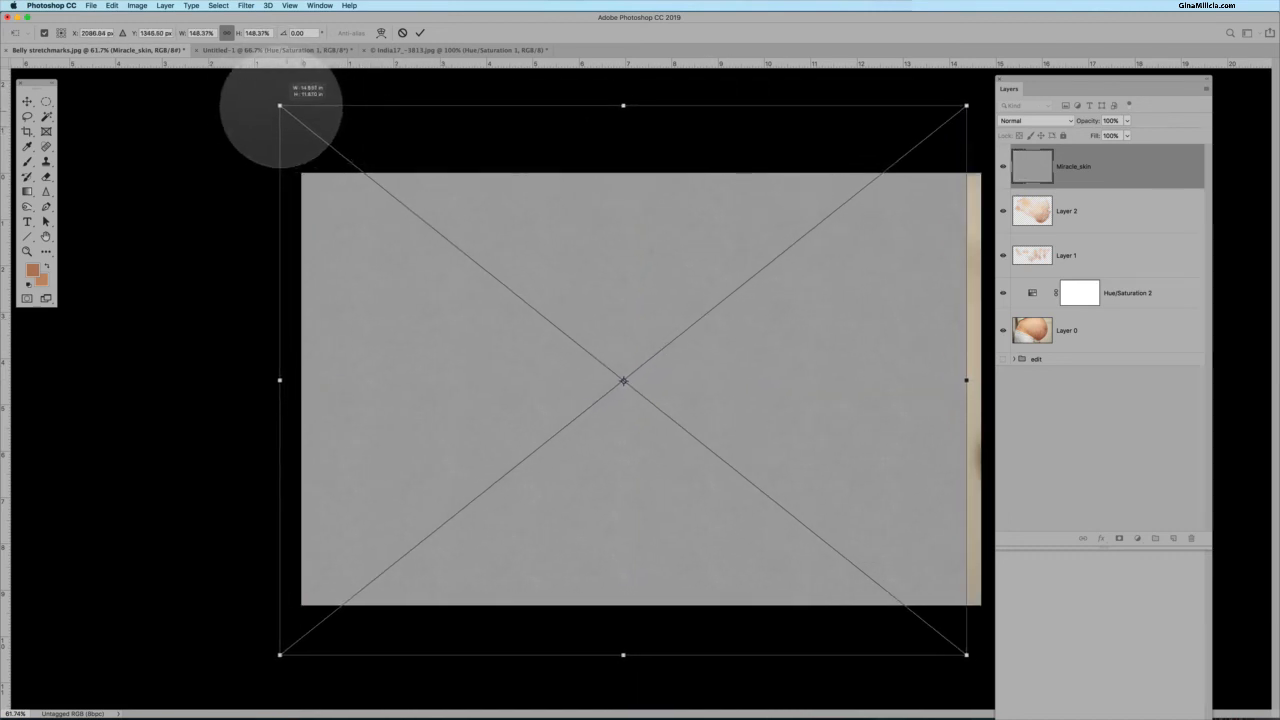
left_click_drag(610, 309, 627, 317)
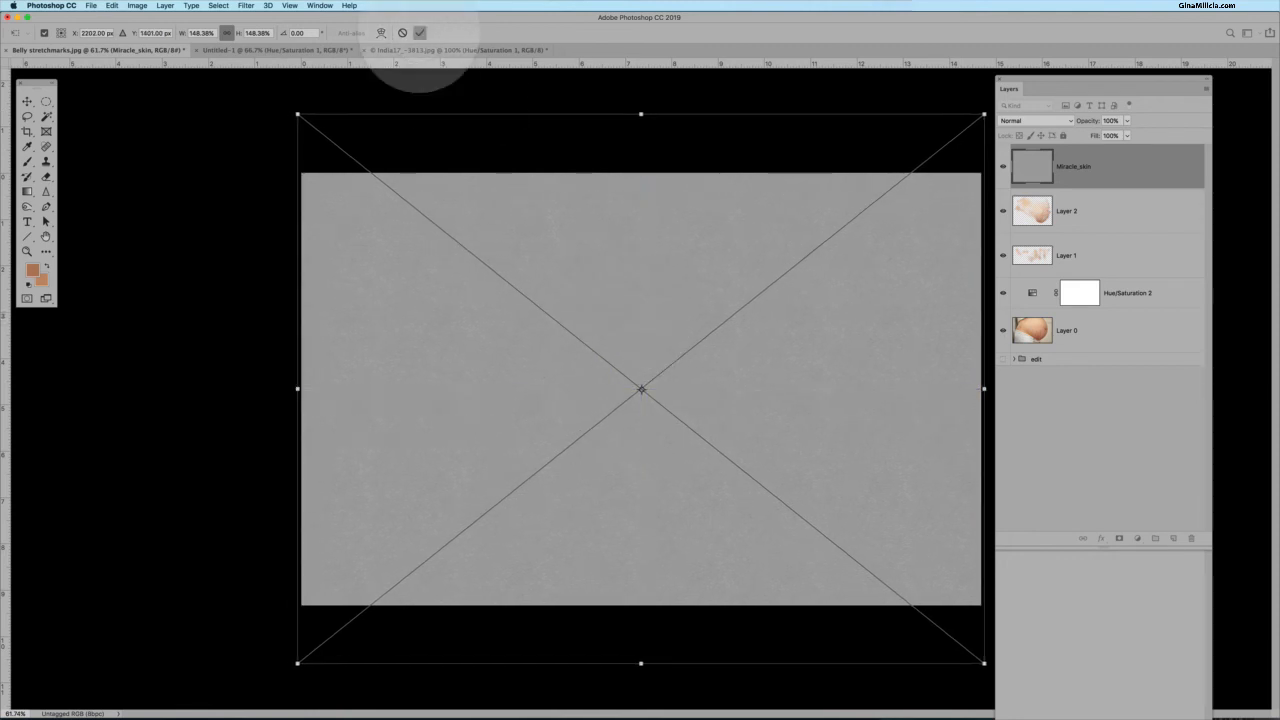
left_click(420, 33)
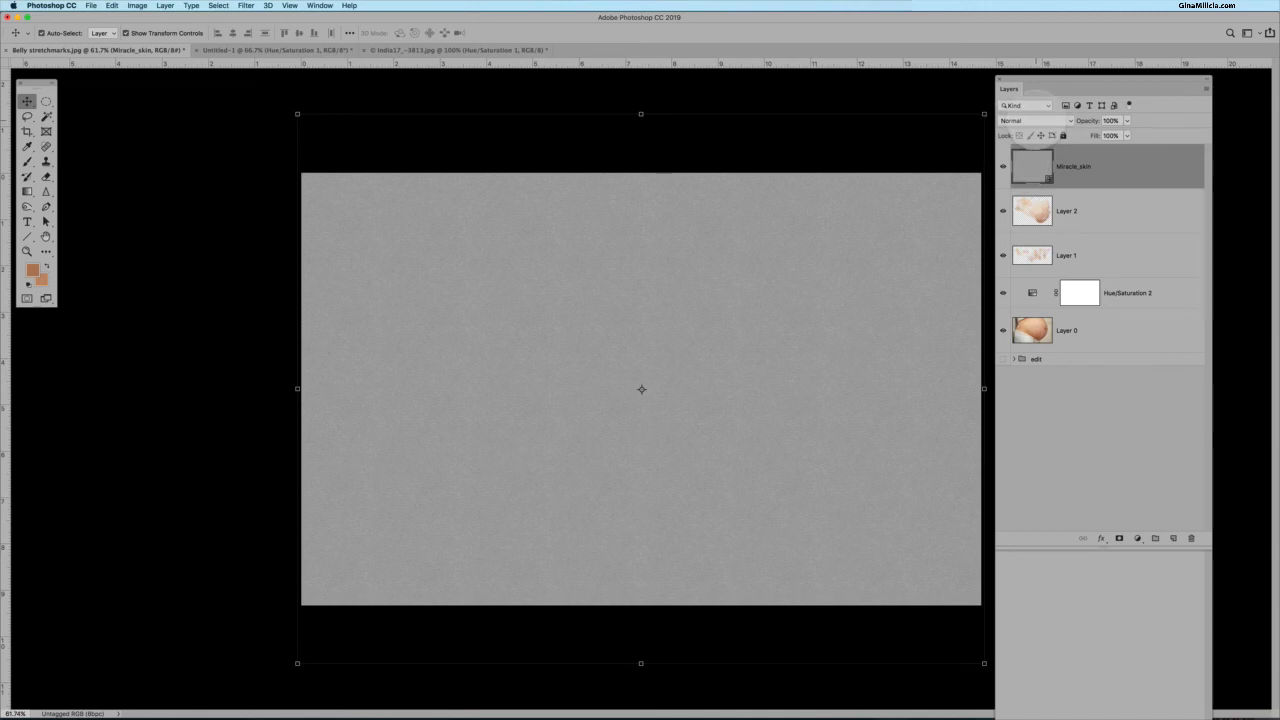
left_click(1035, 120)
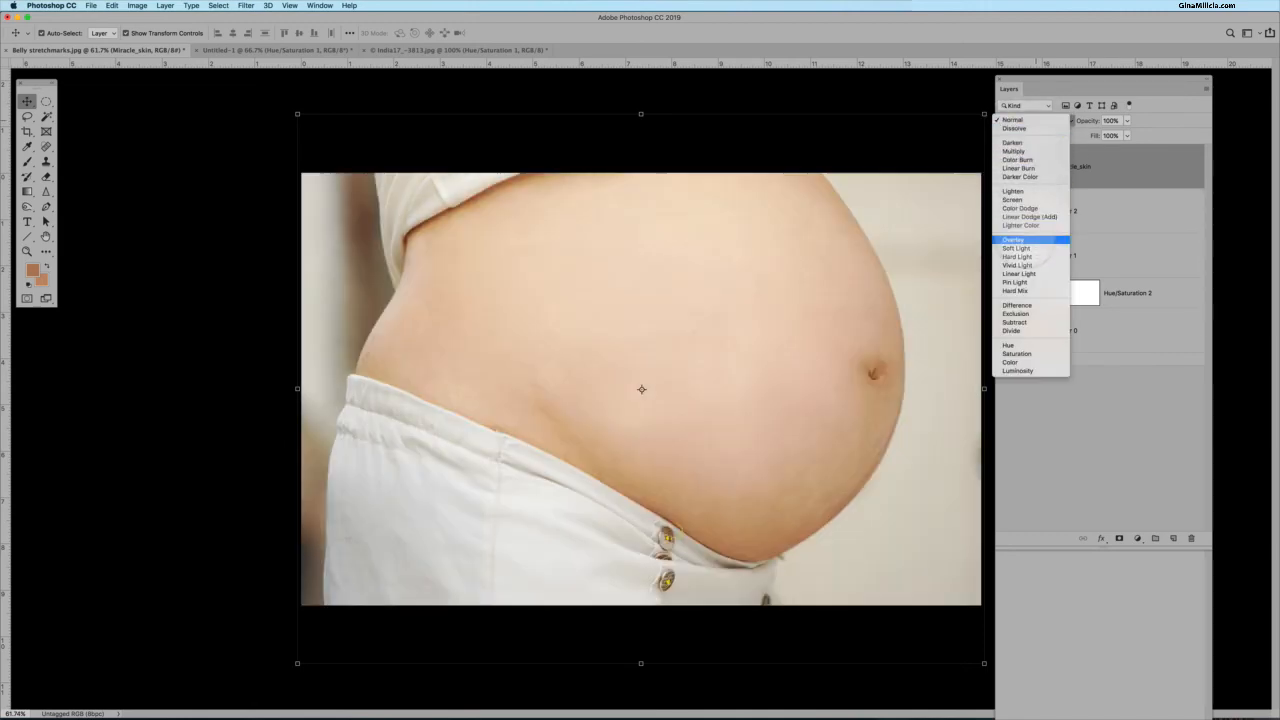
left_click(1030, 241)
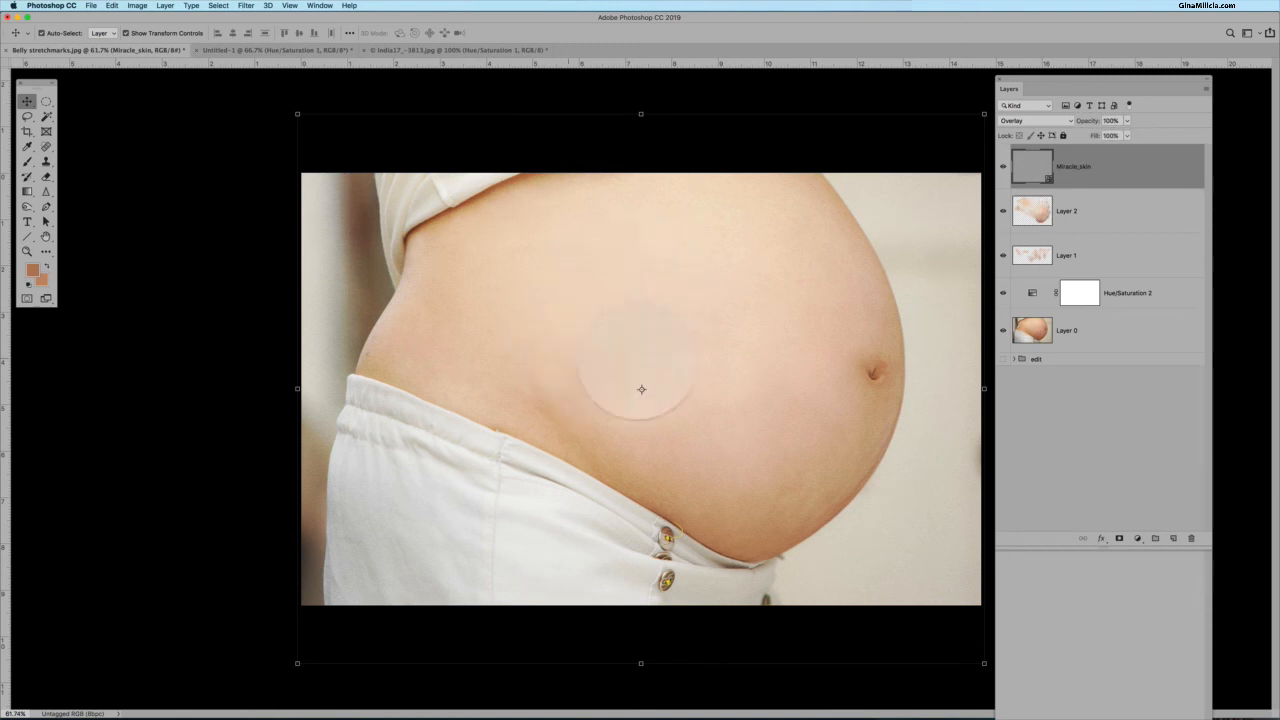
Apply Brightness/Contrast to the texture layer with brightness at -71.
left_click(137, 5)
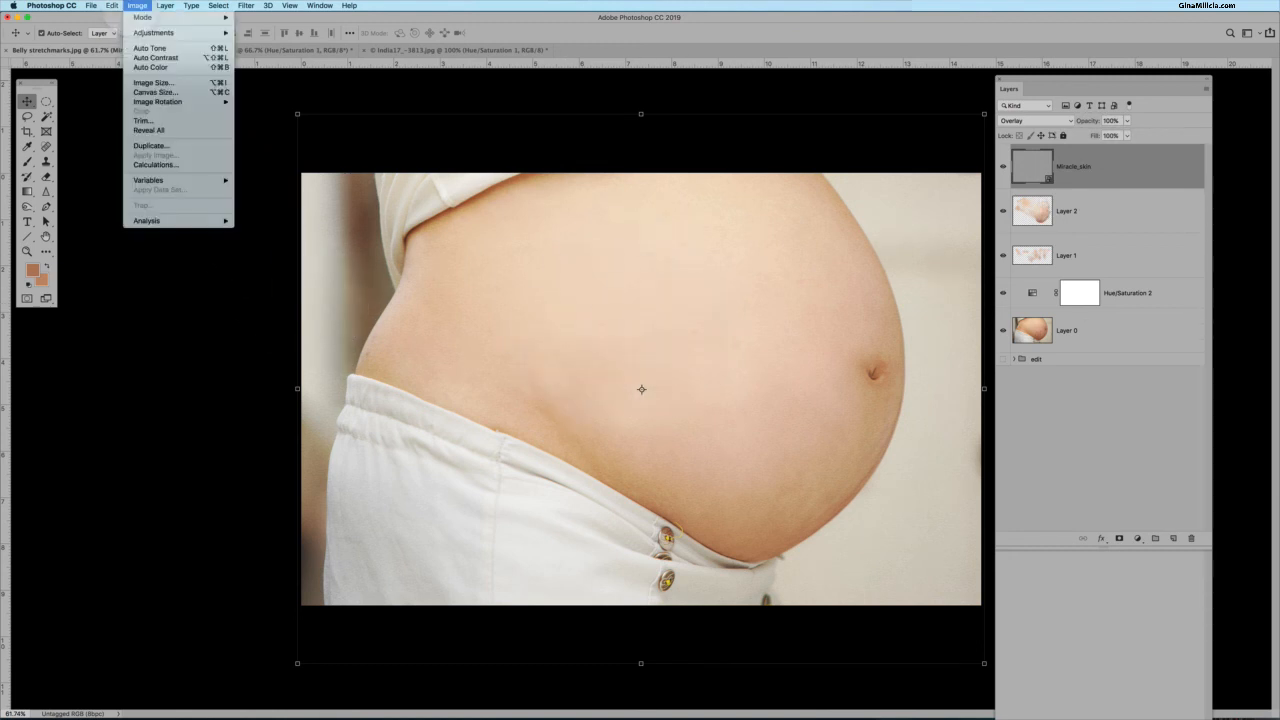
mouse_move(153, 32)
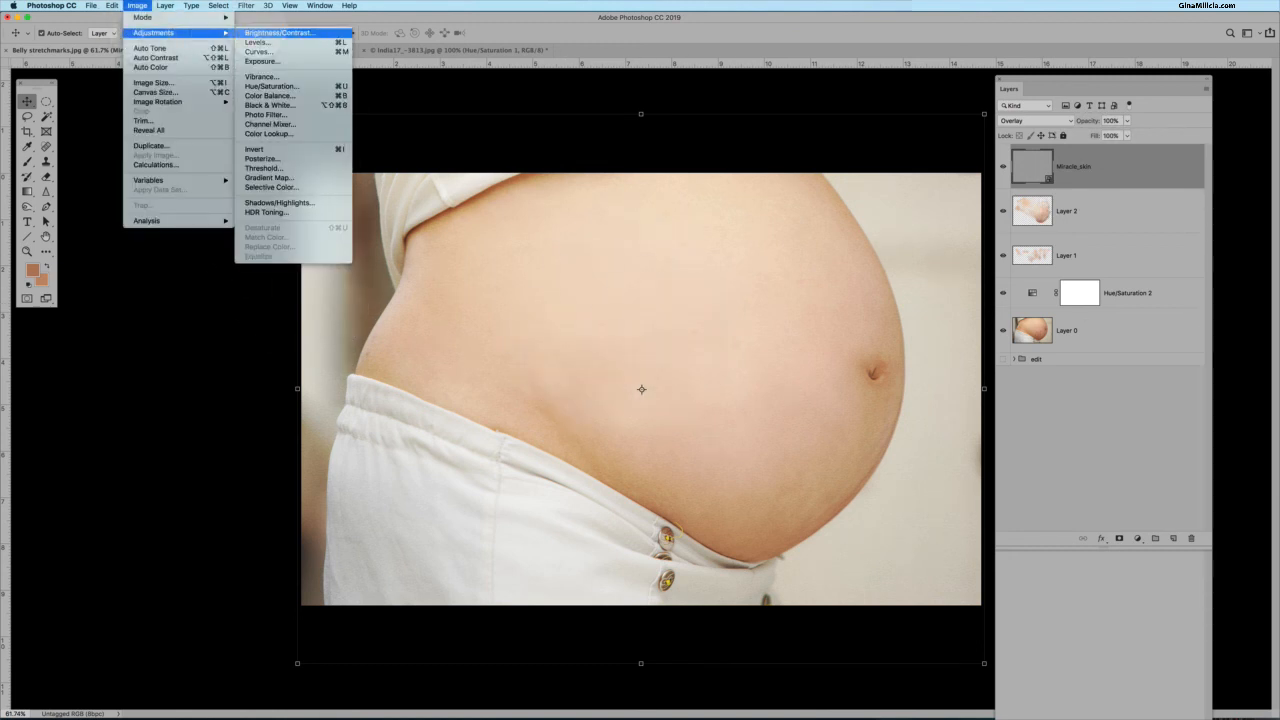
left_click(278, 32)
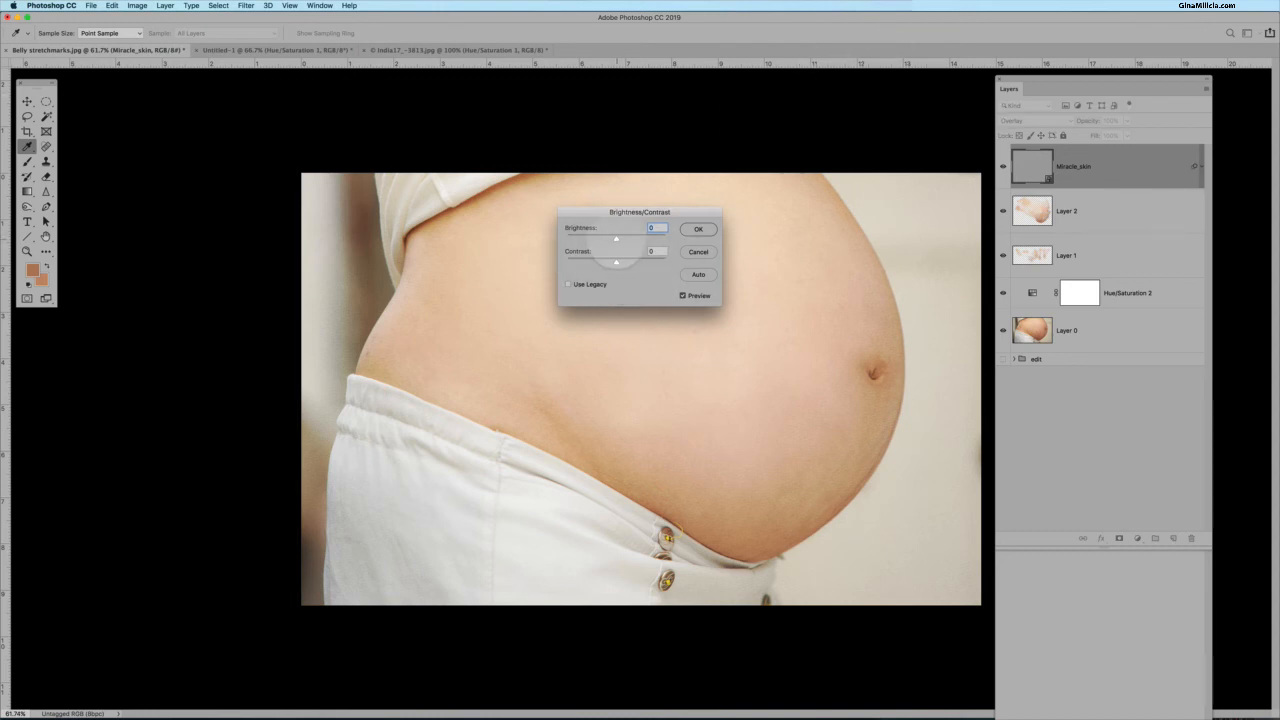
left_click_drag(612, 240, 602, 240)
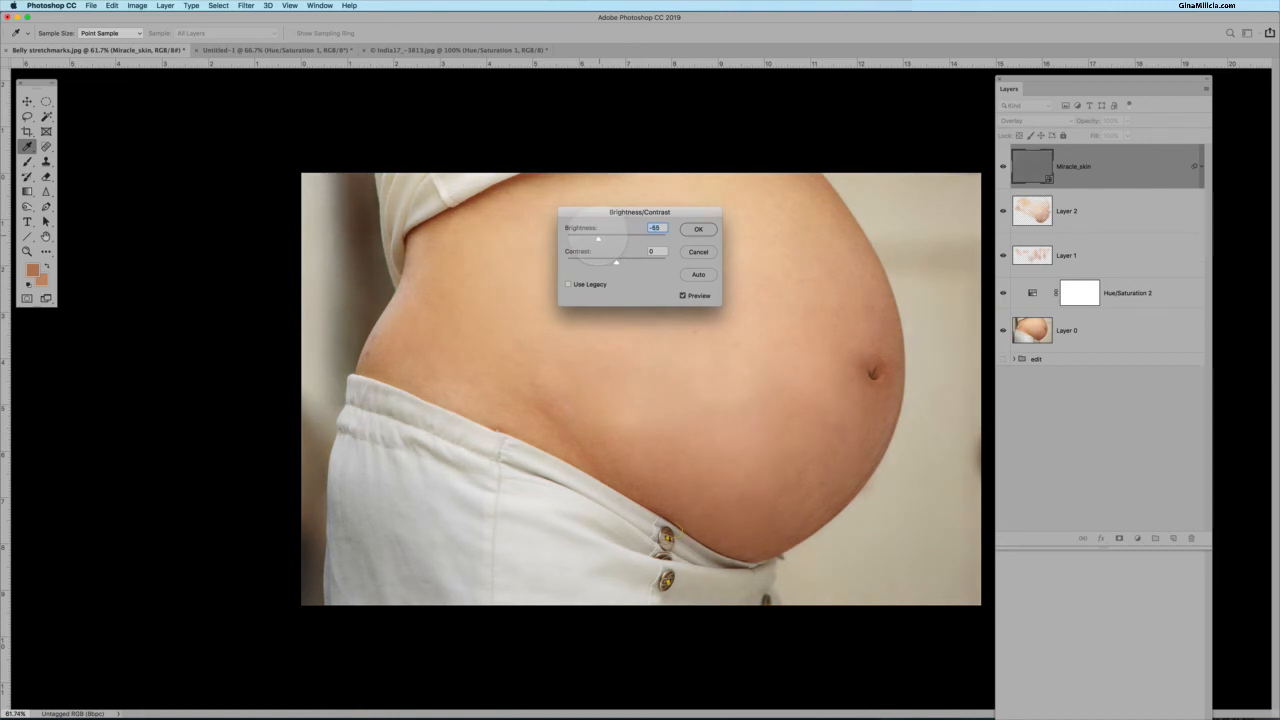
left_click_drag(597, 239, 593, 239)
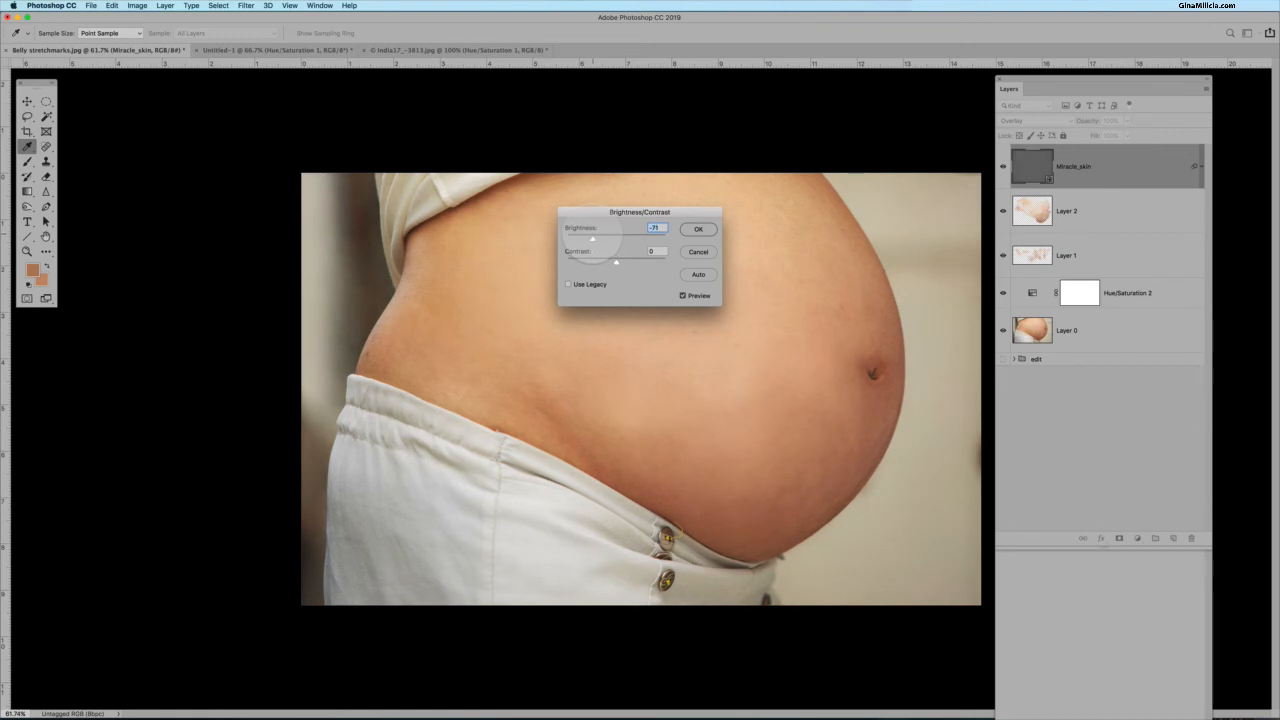
left_click(698, 229)
Add a layer mask to the Miracle_skin layer and invert it to black.
key("v")
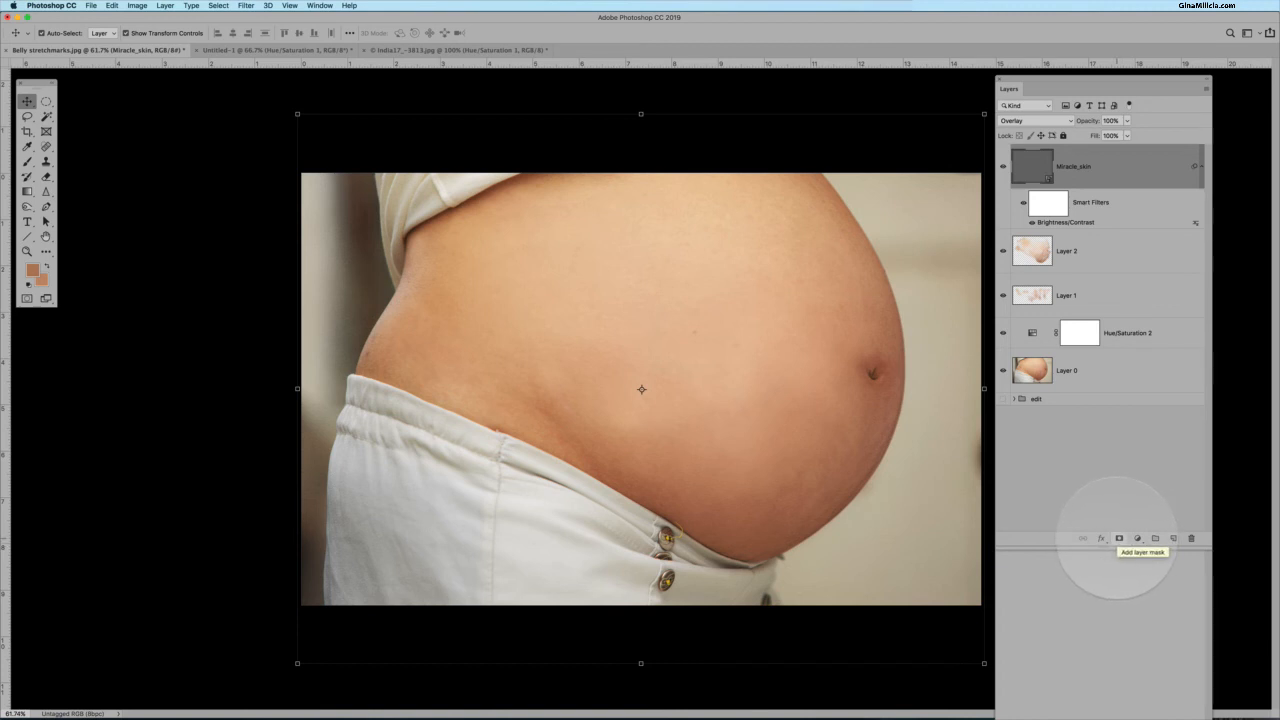
left_click(1119, 538)
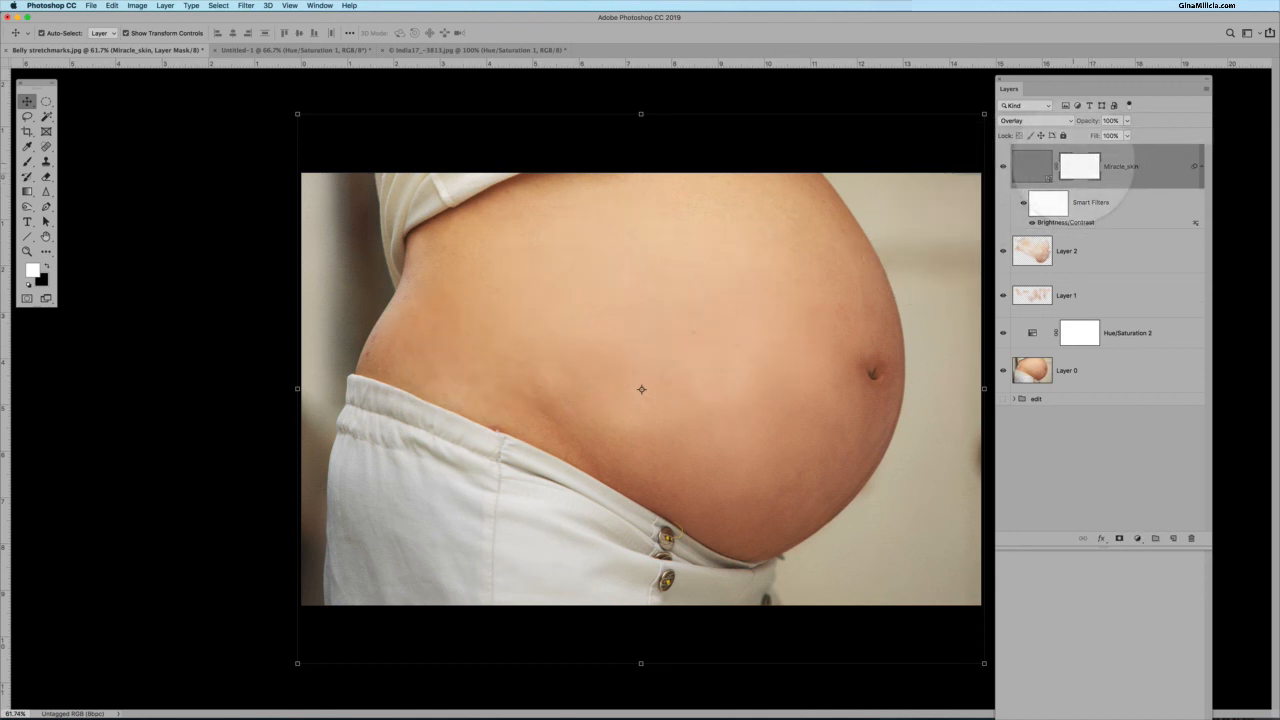
key("super+i")
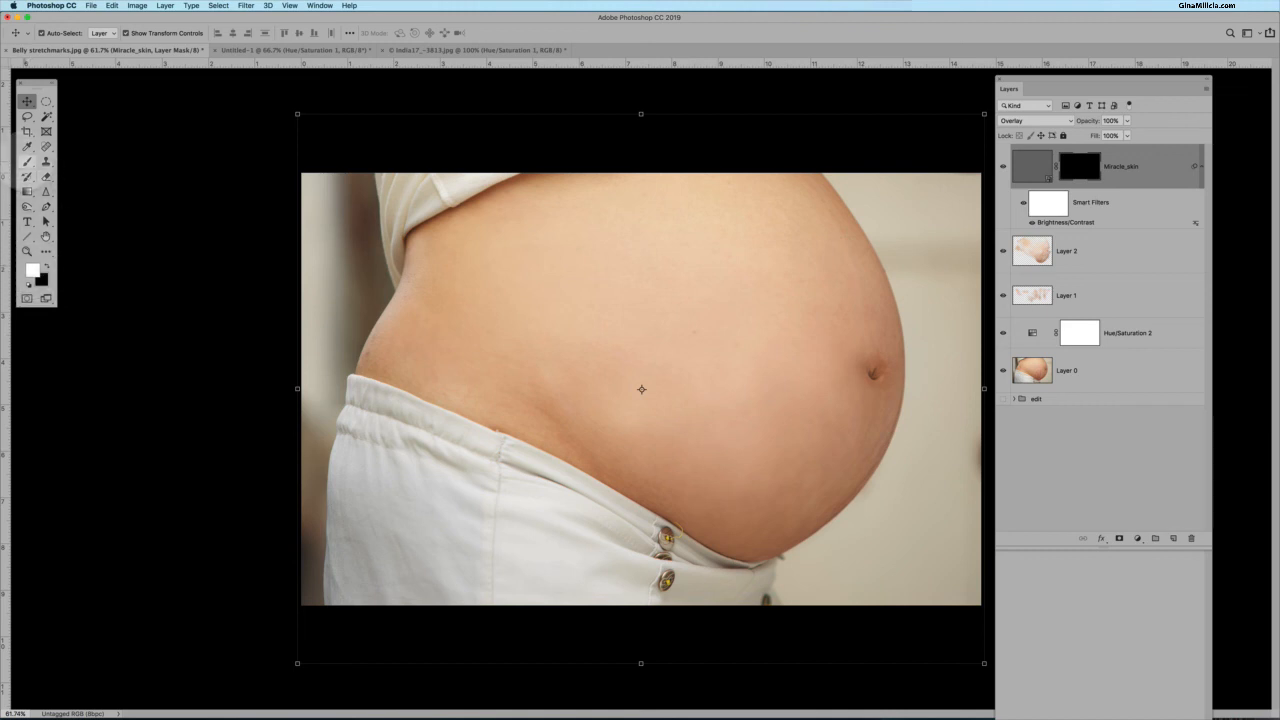
Paint white on the mask with a 500 px, 0% hardness soft brush, enlarging it, to reveal the texture across the belly.
left_click(27, 161)
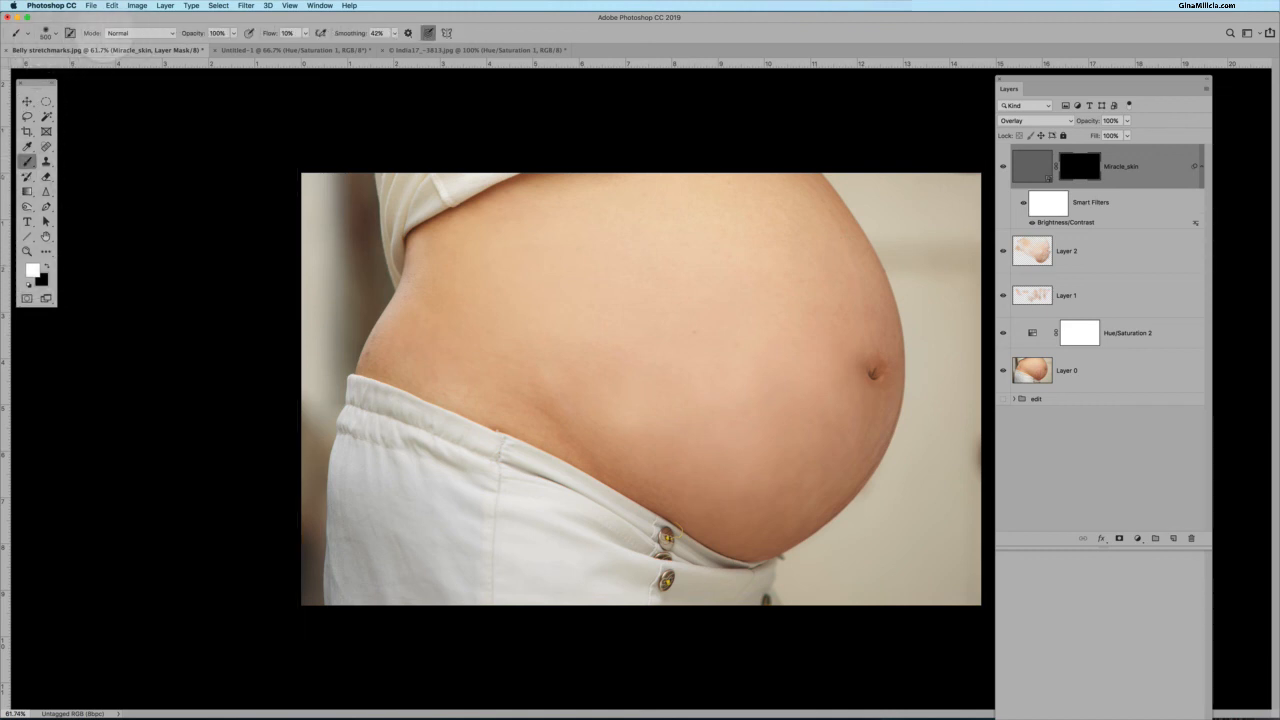
left_click(45, 33)
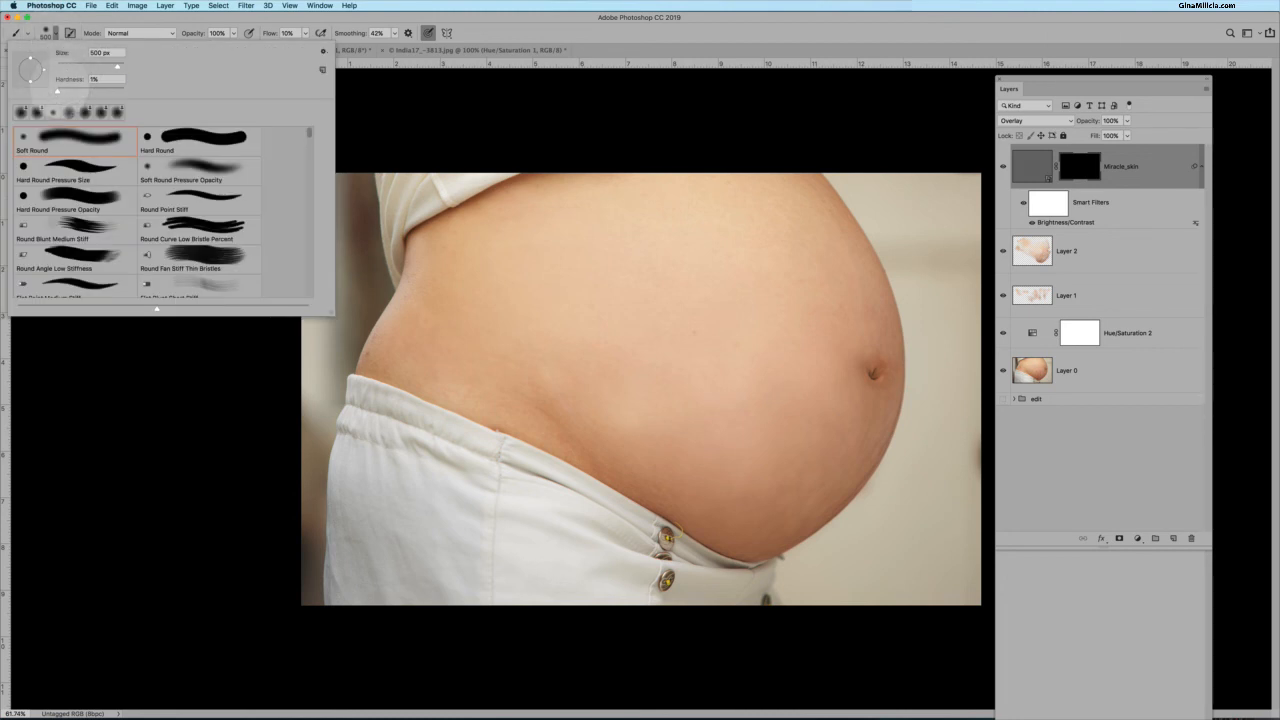
left_click_drag(58, 91, 55, 91)
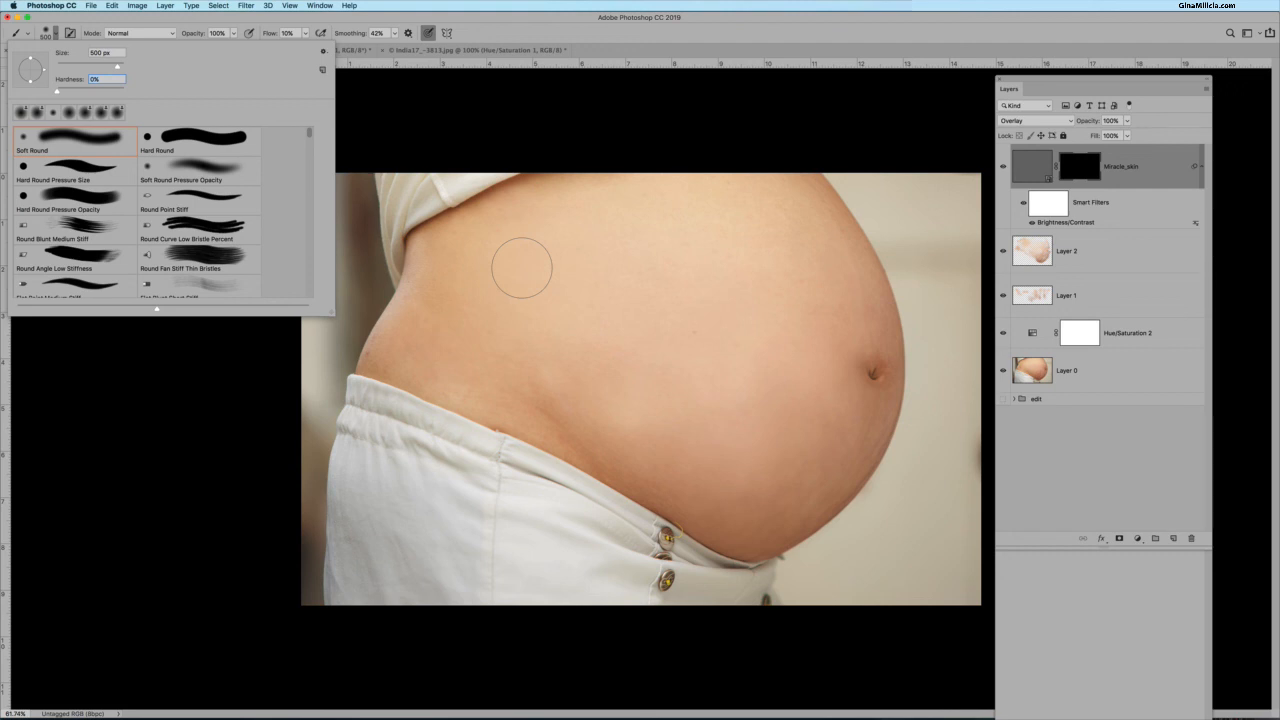
key("Return")
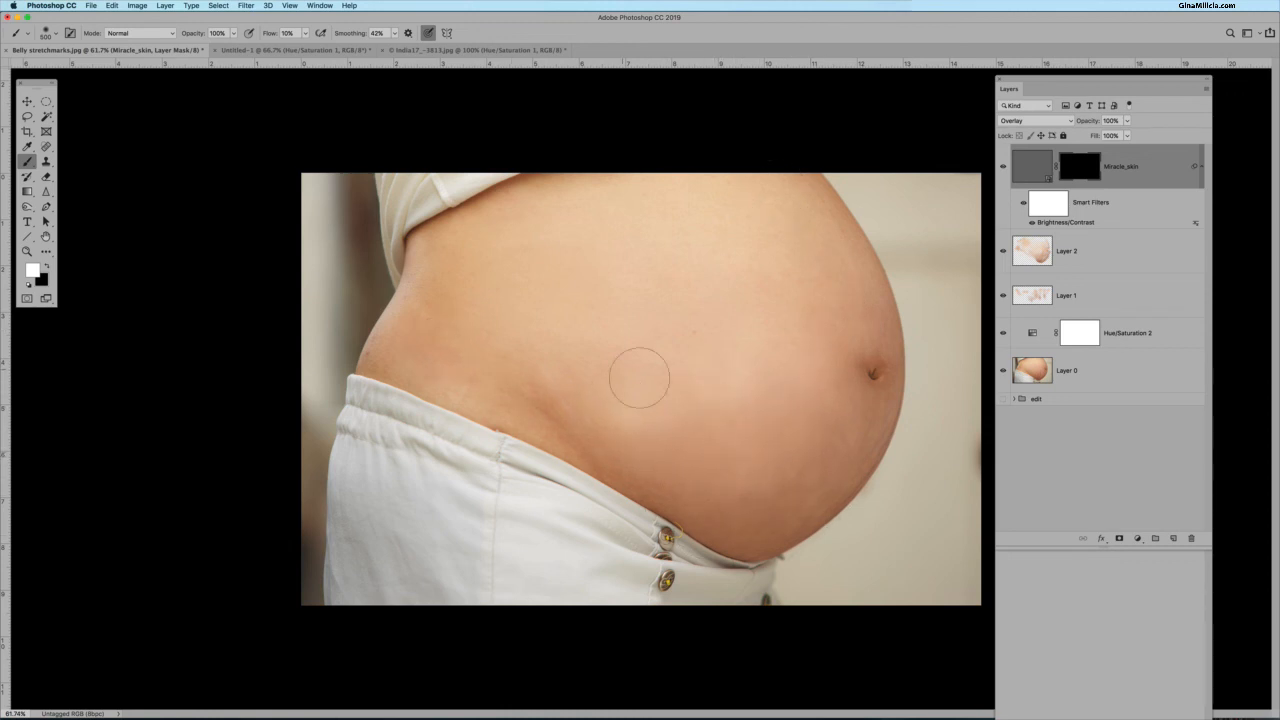
mouse_move(572, 243)
left_mouse_down()
mouse_move(638, 402)
mouse_move(820, 368)
mouse_move(637, 266)
left_mouse_up()
key("bracketright")
key("bracketright")
key("bracketright")
key("bracketright")
key("bracketright")
mouse_move(693, 246)
left_mouse_down()
mouse_move(861, 348)
mouse_move(801, 207)
mouse_move(720, 327)
mouse_move(717, 304)
mouse_move(659, 351)
mouse_move(642, 335)
mouse_move(658, 366)
mouse_move(604, 318)
mouse_move(459, 306)
mouse_move(474, 349)
mouse_move(587, 351)
left_mouse_up()
key("bracketleft")
key("bracketright")
key("bracketright")
key("bracketright")
key("bracketright")
key("bracketright")
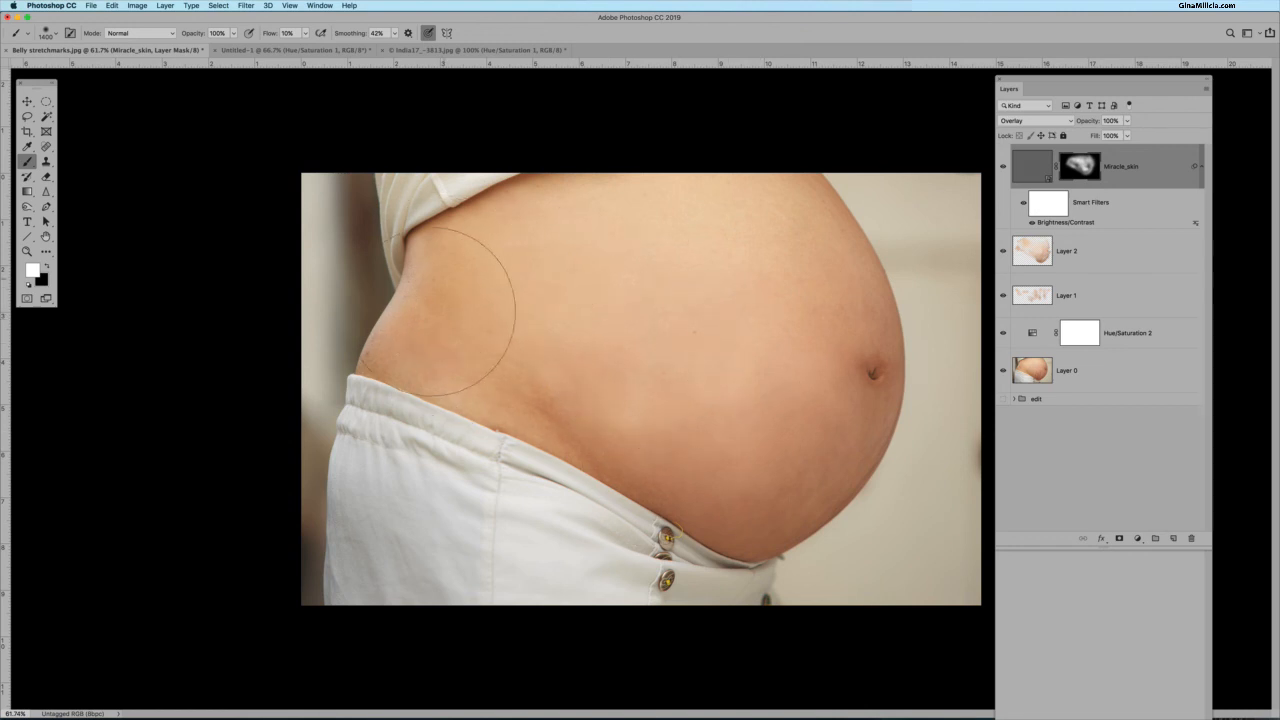
mouse_move(447, 311)
left_mouse_down()
mouse_move(709, 423)
mouse_move(806, 314)
mouse_move(810, 285)
left_mouse_up()
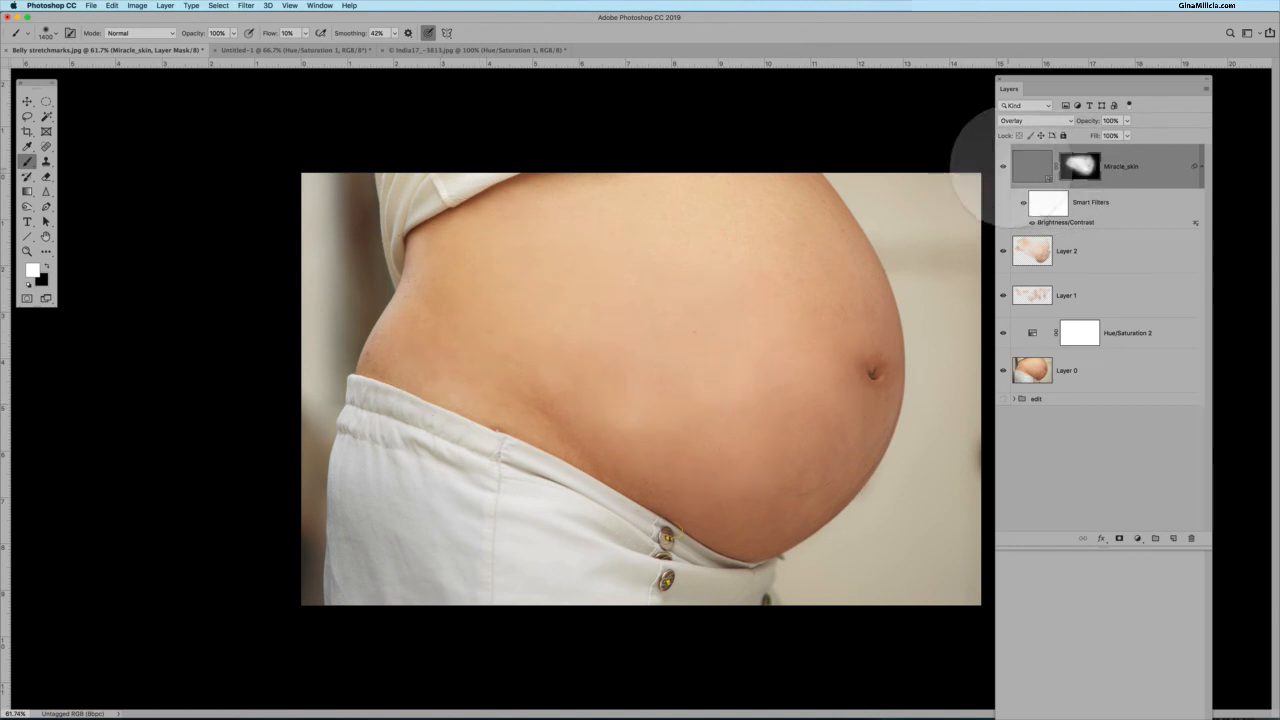
Toggle the Miracle_skin layer's visibility to compare the texture effect.
left_click(1003, 166)
left_click(1003, 166)
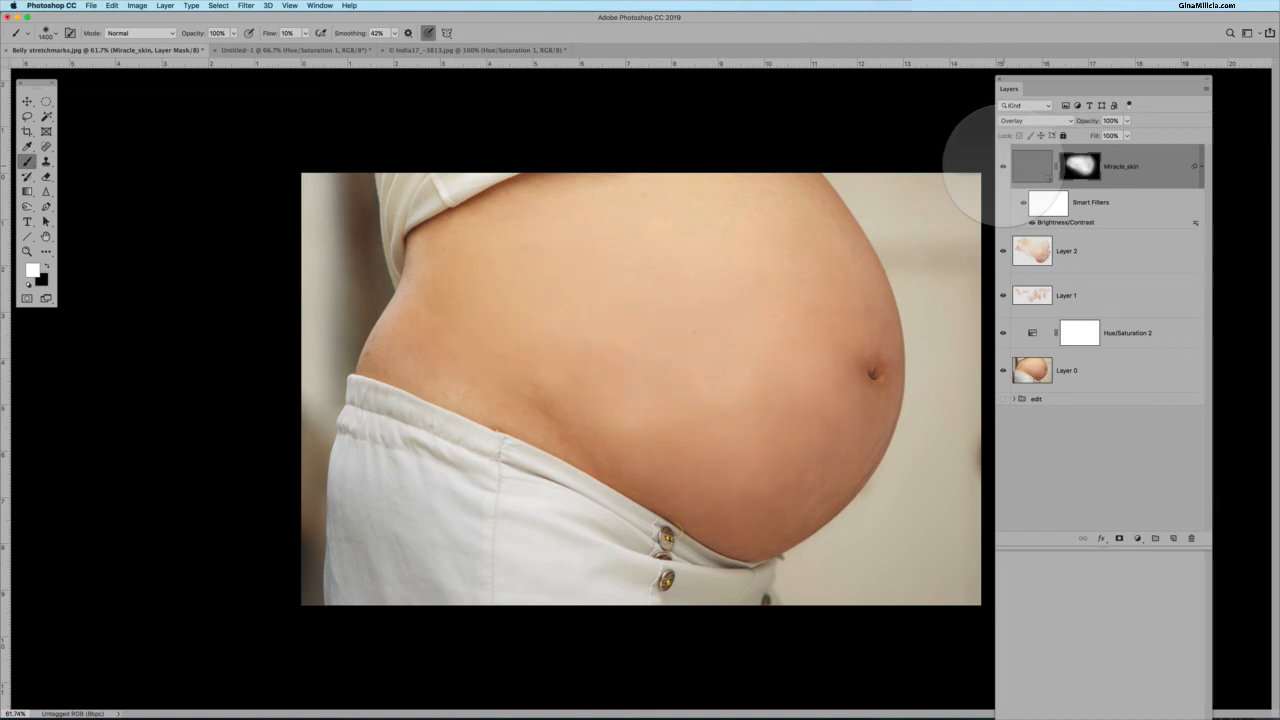
left_click(1003, 166)
left_click(1003, 166)
left_click(1003, 166)
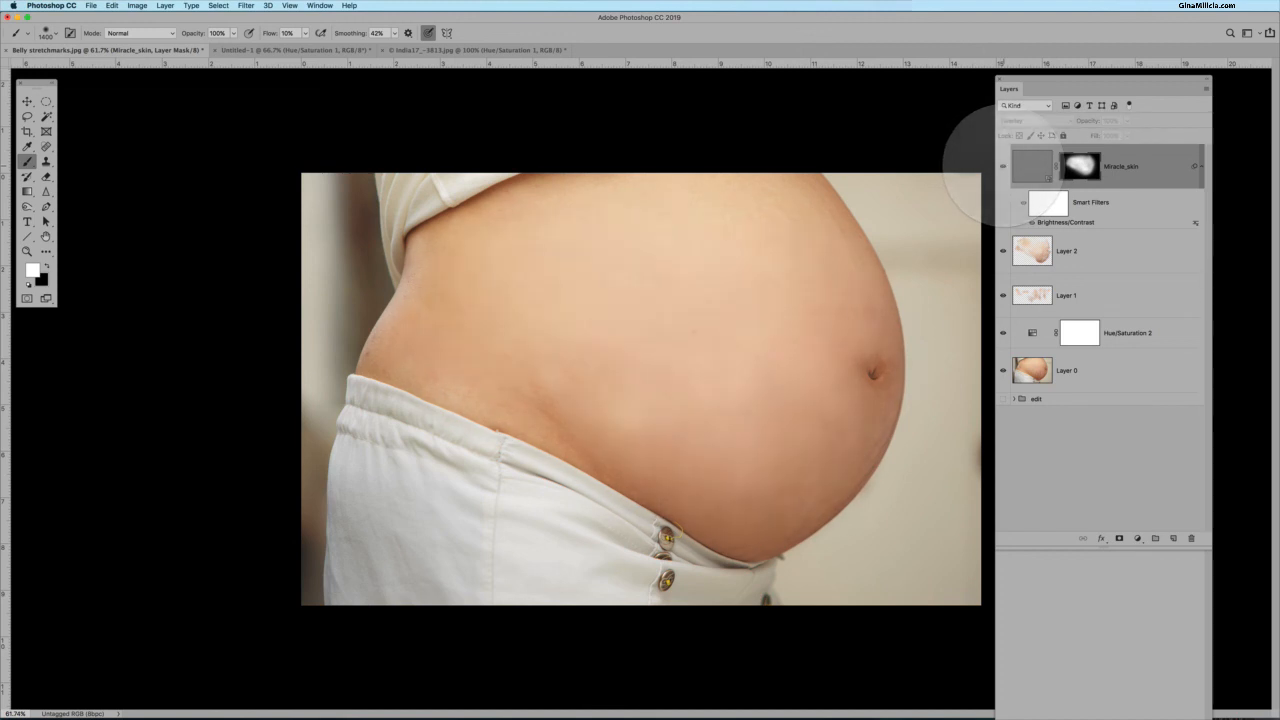
left_click(1003, 166)
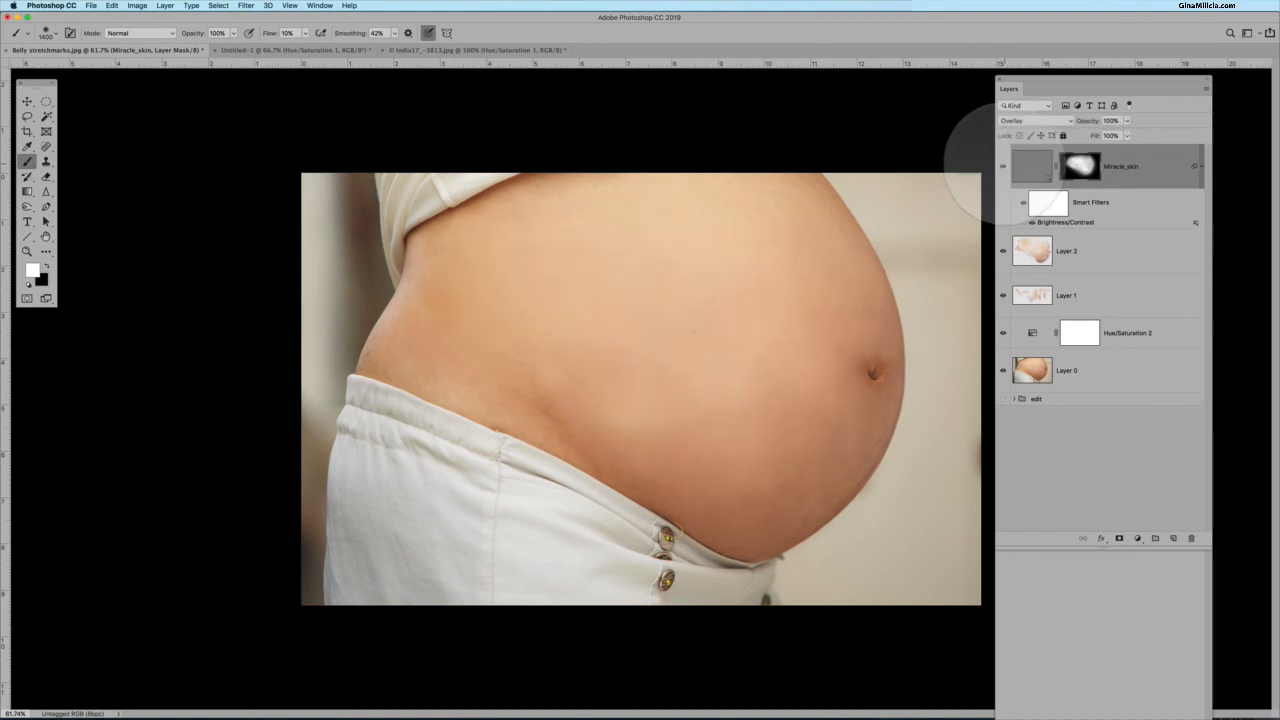
Group the Miracle_skin, Layer 2, Layer 1 and Hue/Saturation 2 layers into a new group.
left_click(1150, 325, "shift")
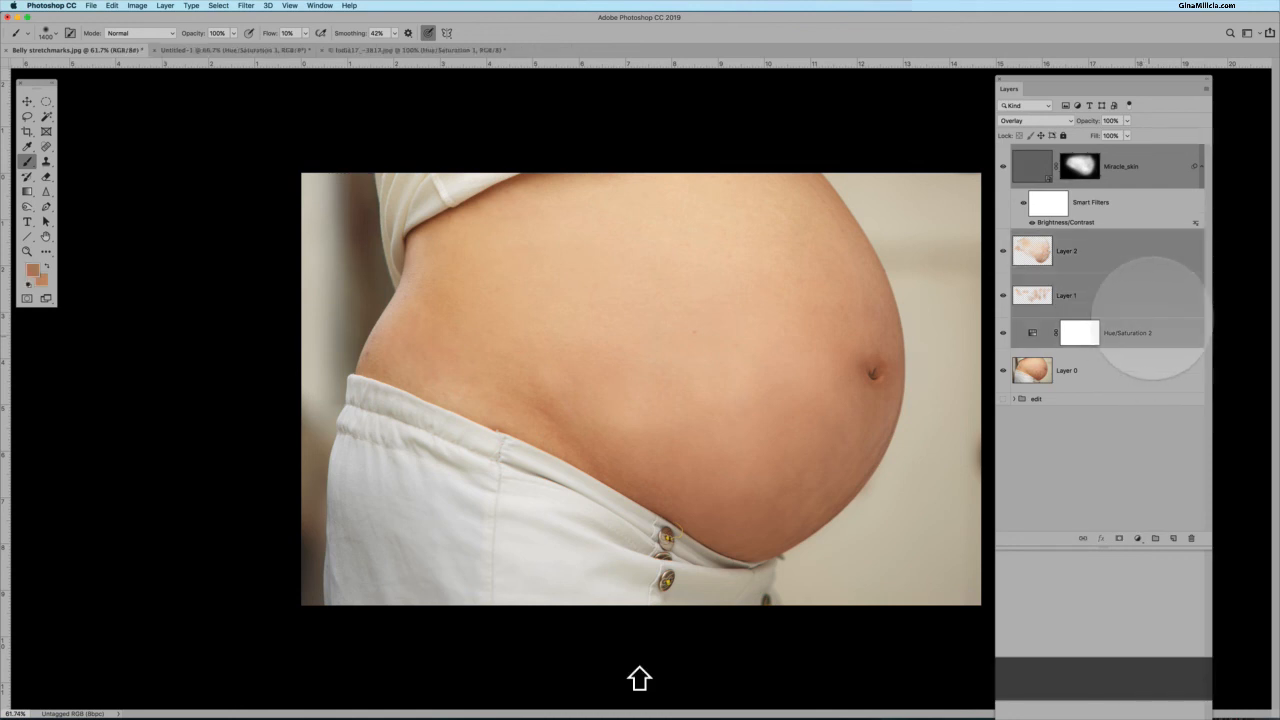
right_click(1142, 286)
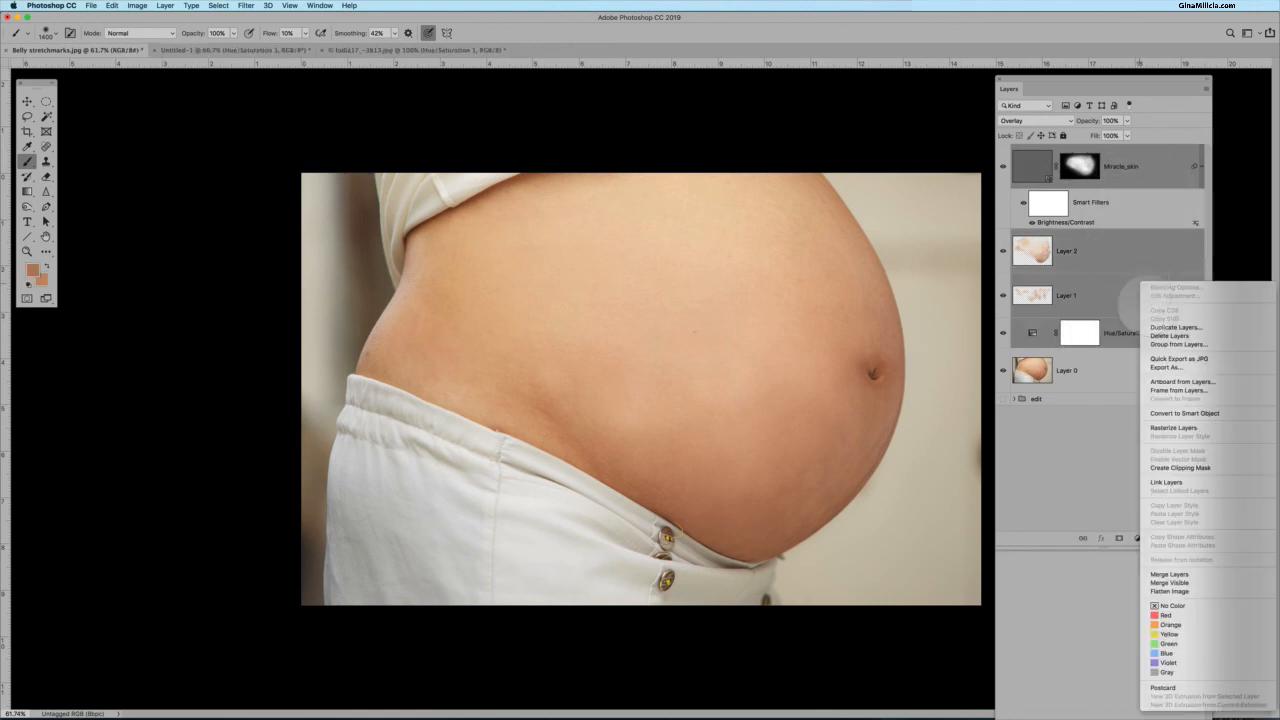
left_click(1175, 344)
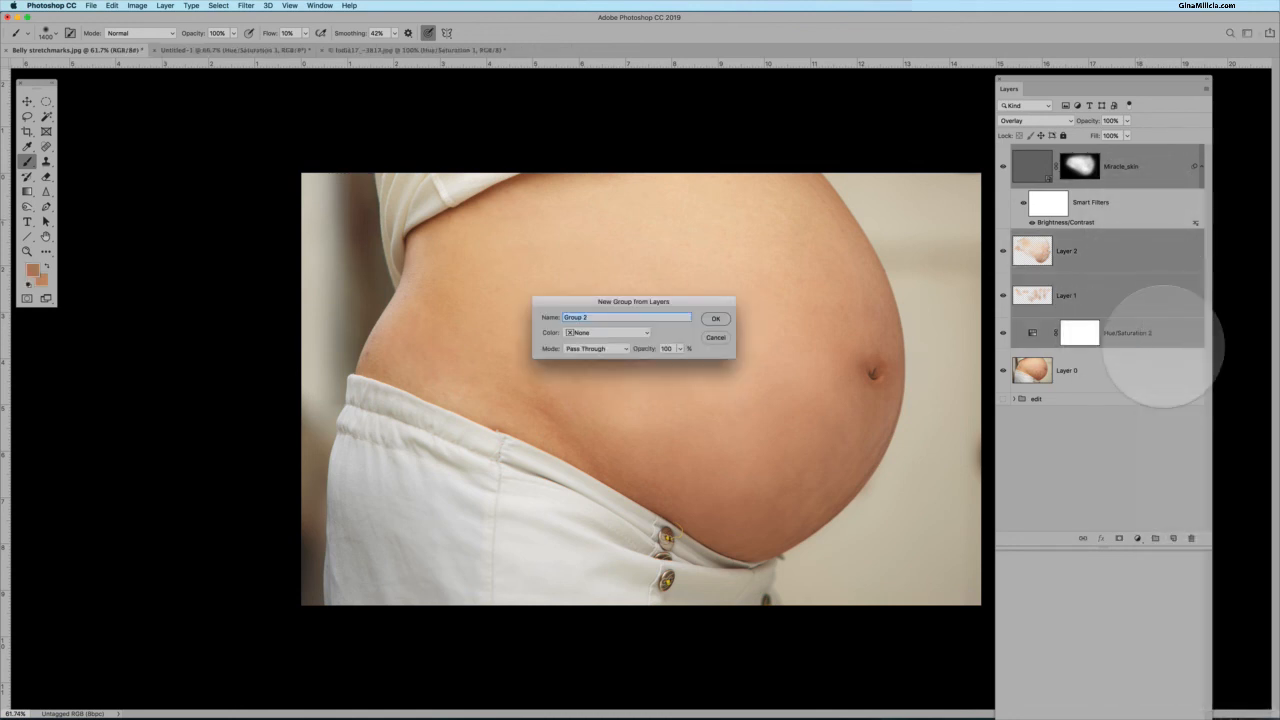
left_click(710, 307)
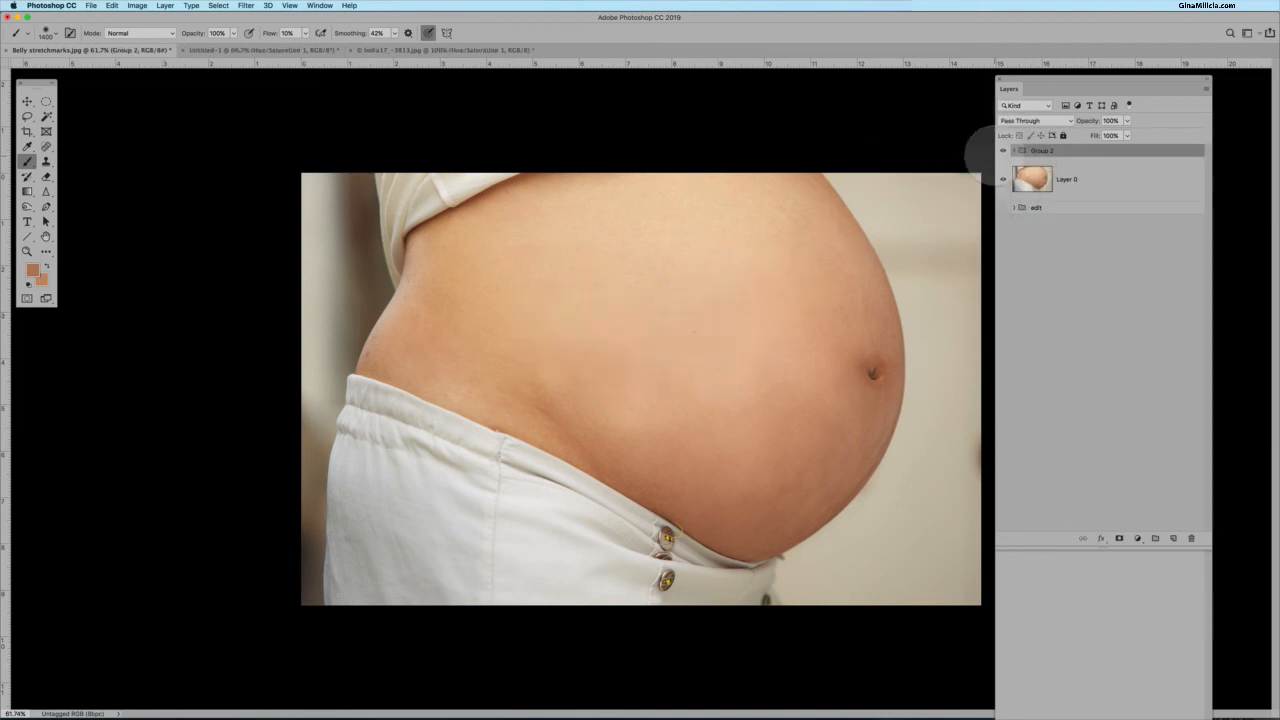
Toggle the group's visibility to compare the retouched belly with the original.
left_click(1003, 150)
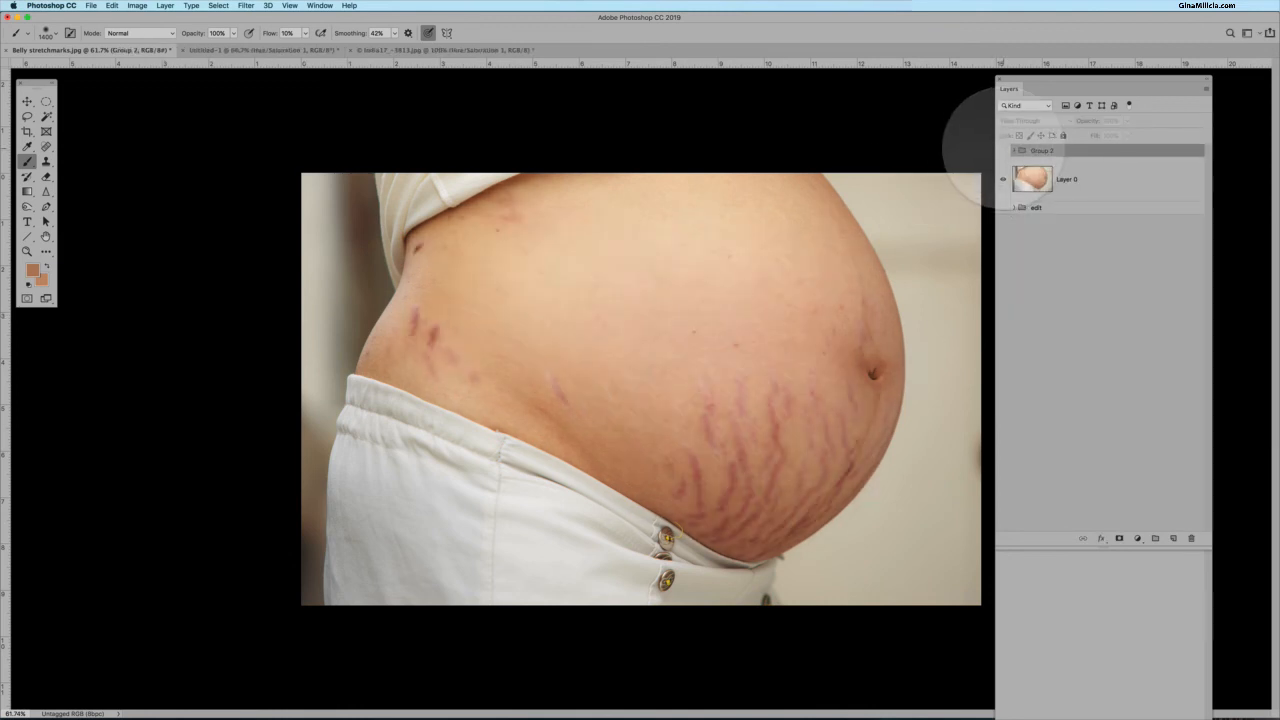
left_click(1003, 150)
left_click(1003, 150)
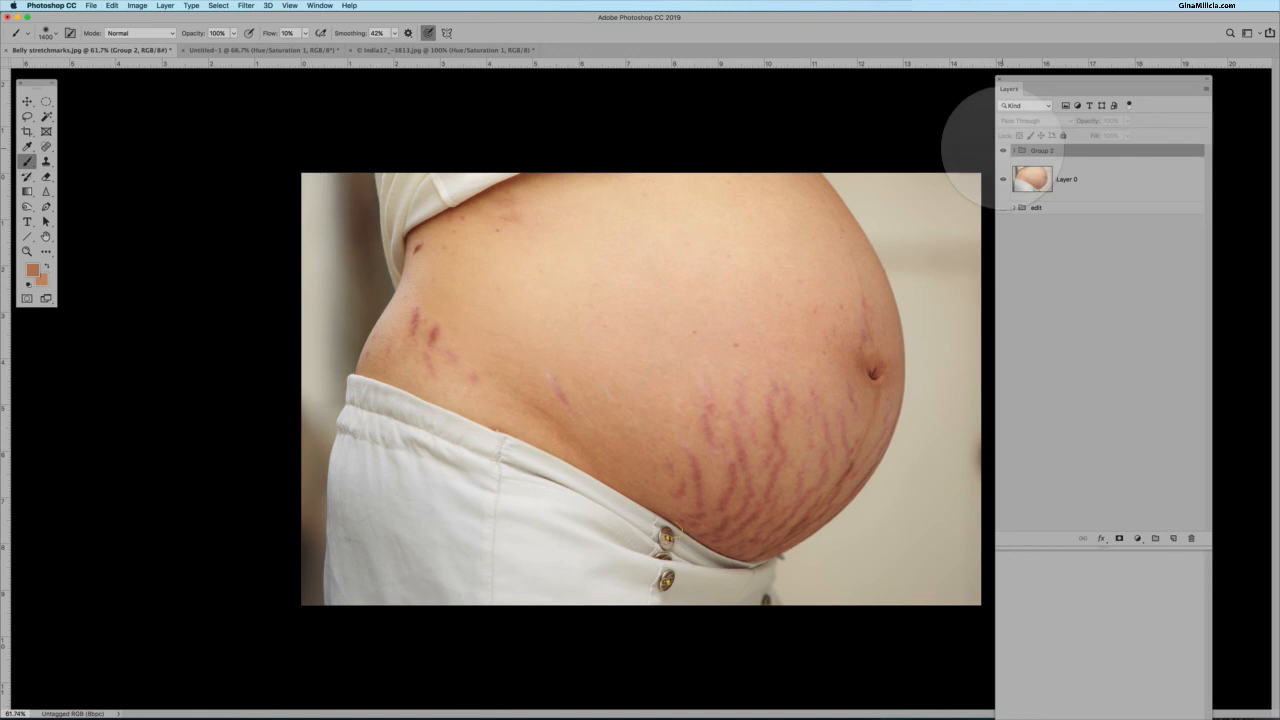
left_click(1003, 150)
left_click(1003, 150)
left_click(1003, 150)
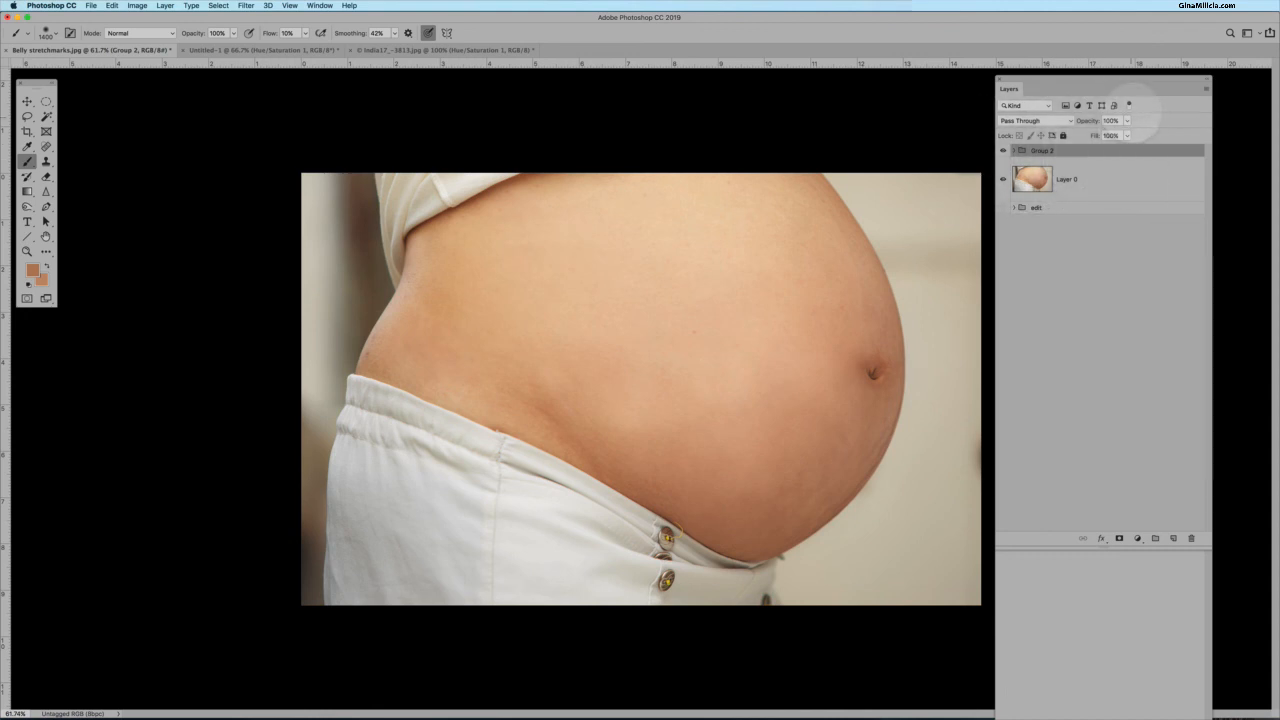
Lower the group's opacity to 84% and toggle its visibility to compare.
left_click(1127, 120)
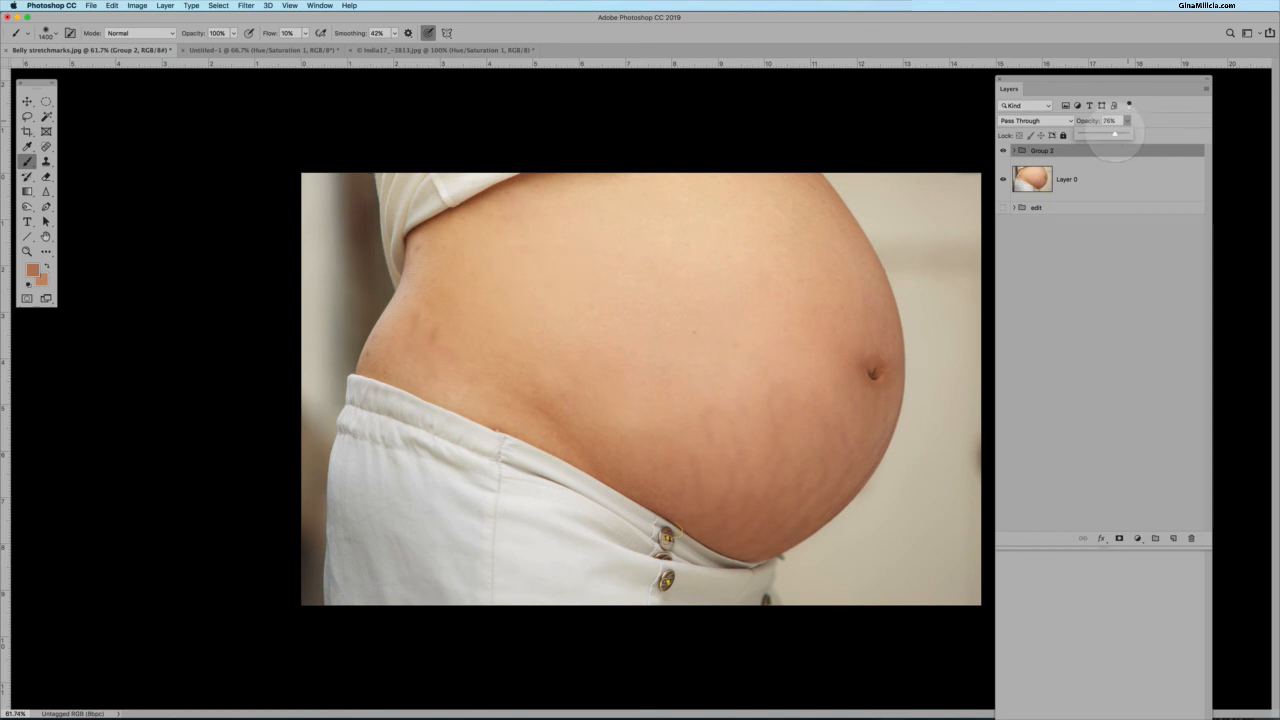
left_click_drag(1117, 134, 1119, 134)
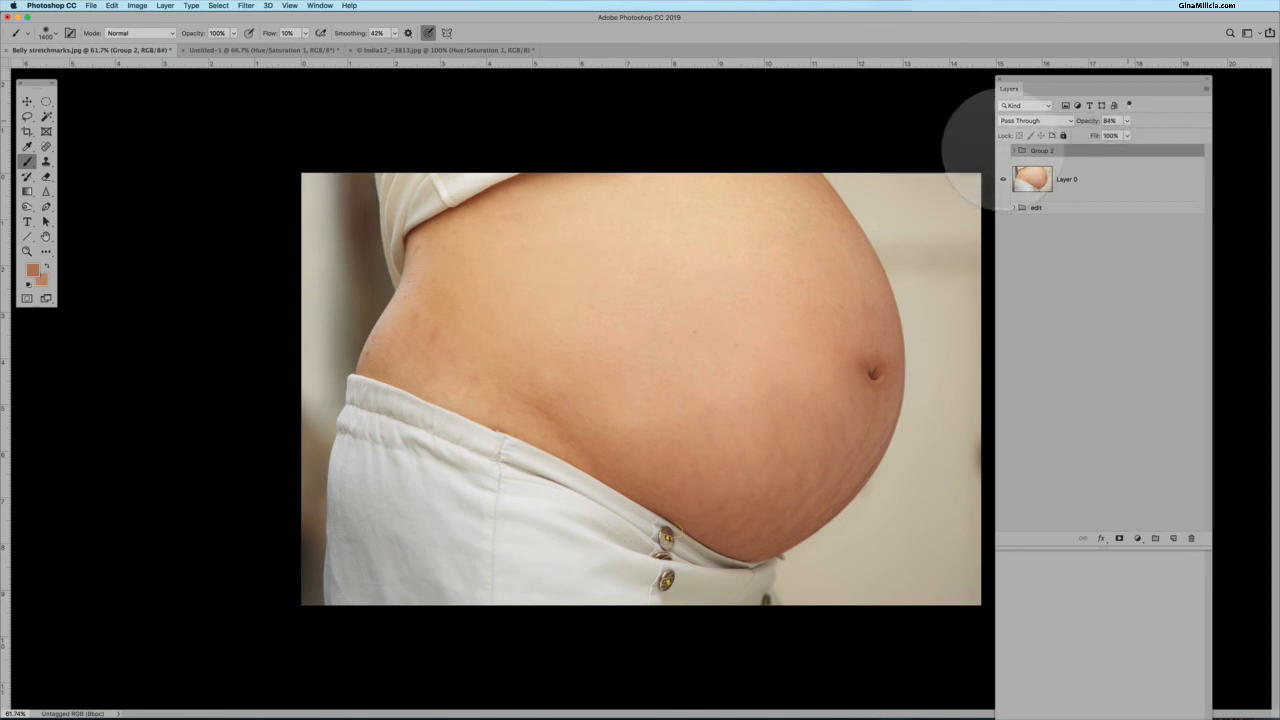
left_click(1003, 150)
left_click(1003, 150)
left_click(1003, 150)
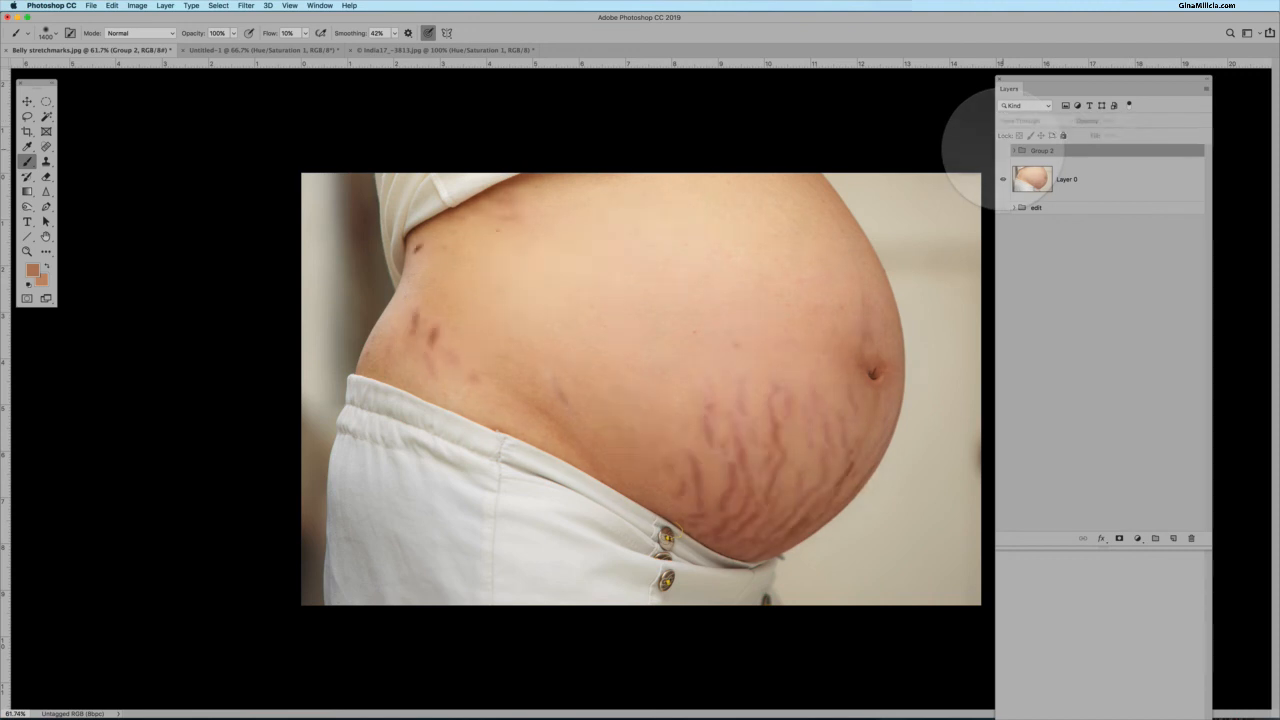
left_click(1003, 150)
Set the group's opacity to 100%.
left_click(1127, 120)
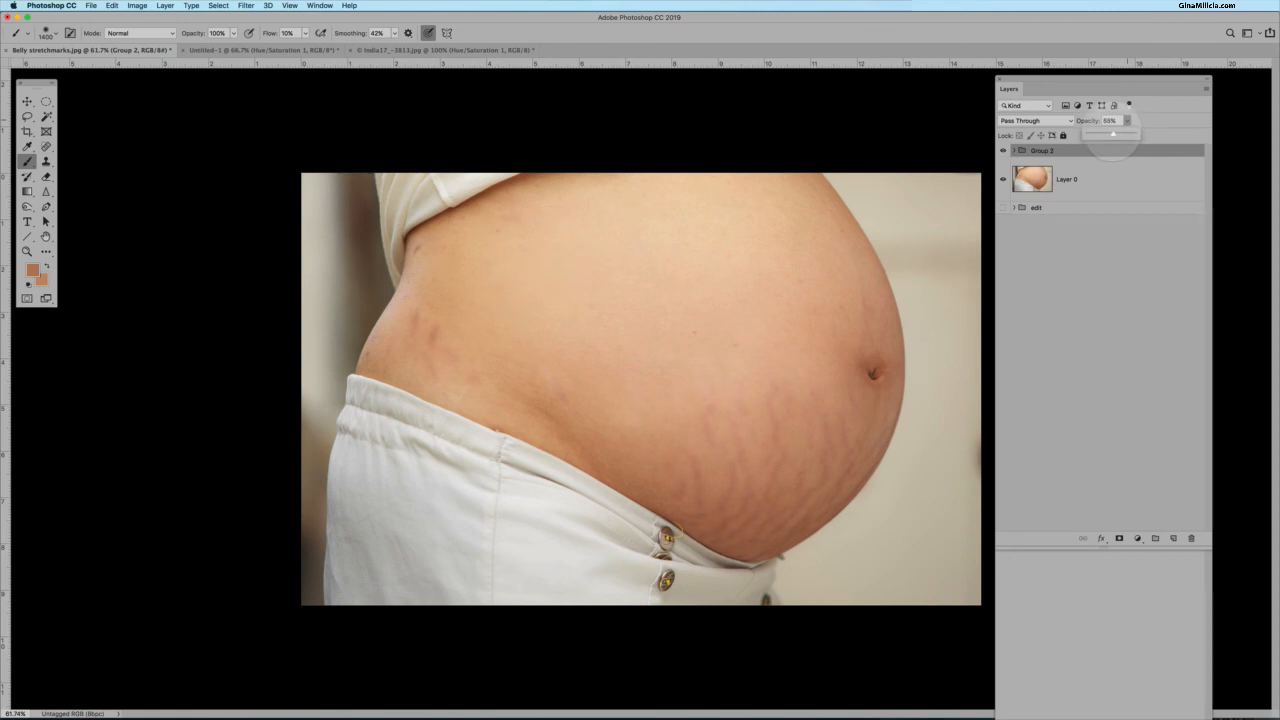
mouse_move(1113, 134)
left_mouse_down()
mouse_move(1045, 150)
mouse_move(1140, 120)
mouse_move(1138, 134)
mouse_move(1087, 134)
mouse_move(1112, 134)
left_mouse_up()
left_click_drag(1128, 133, 1145, 134)
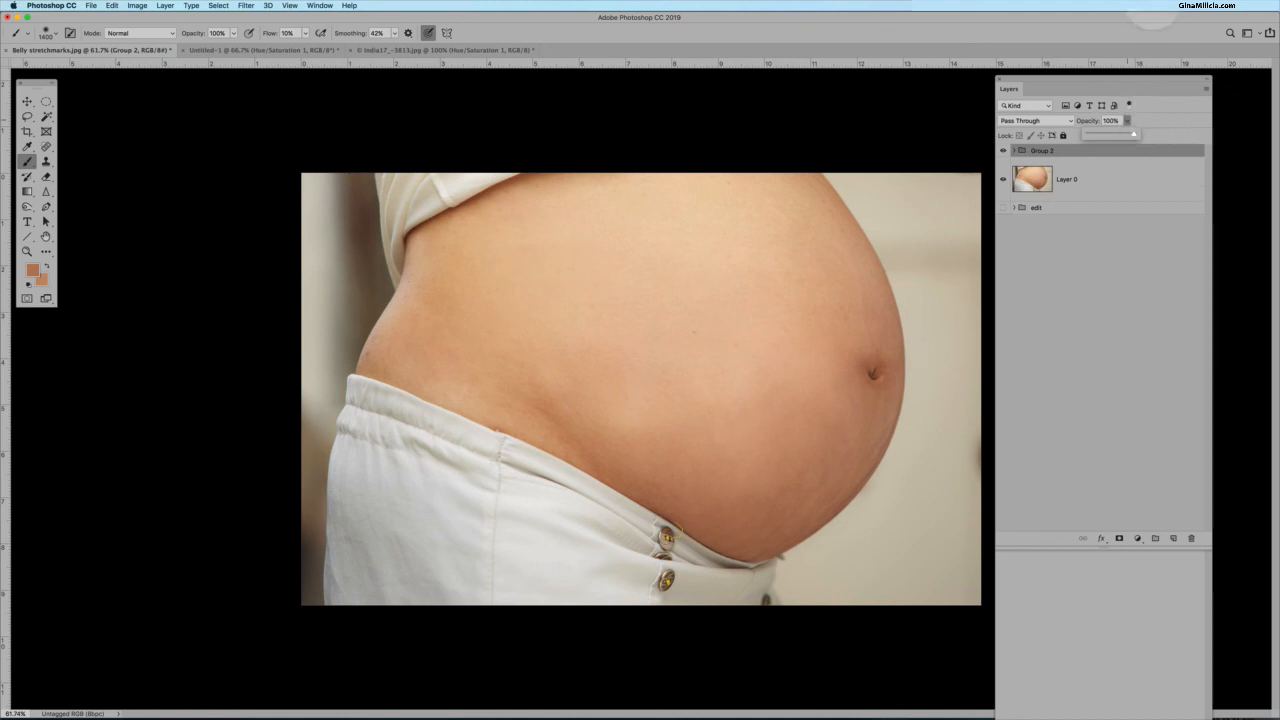
left_click(1016, 6)
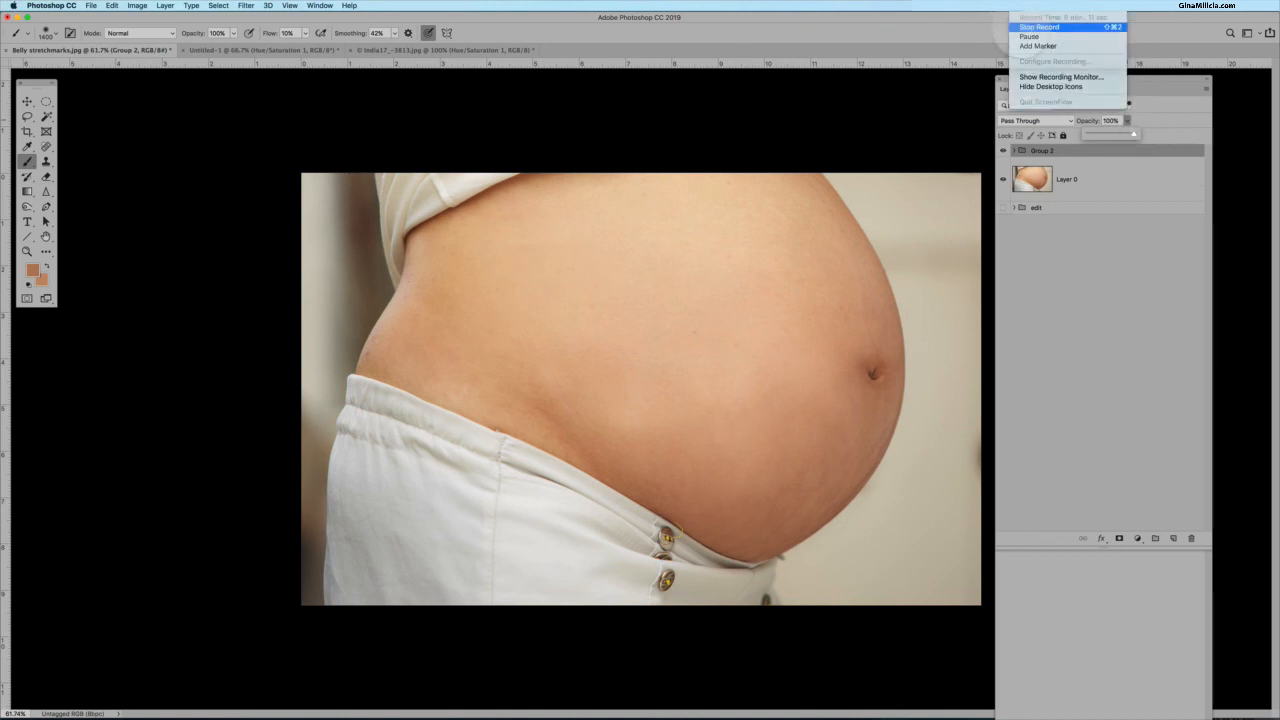
left_click(1040, 27)
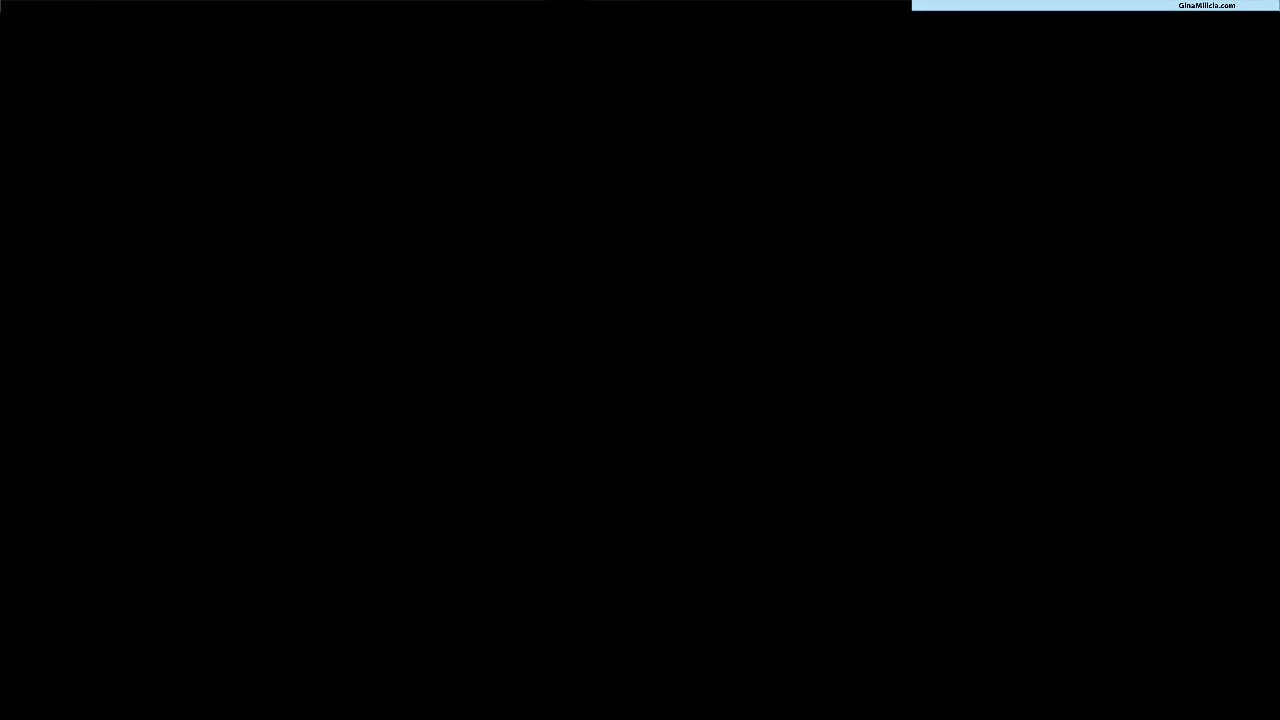